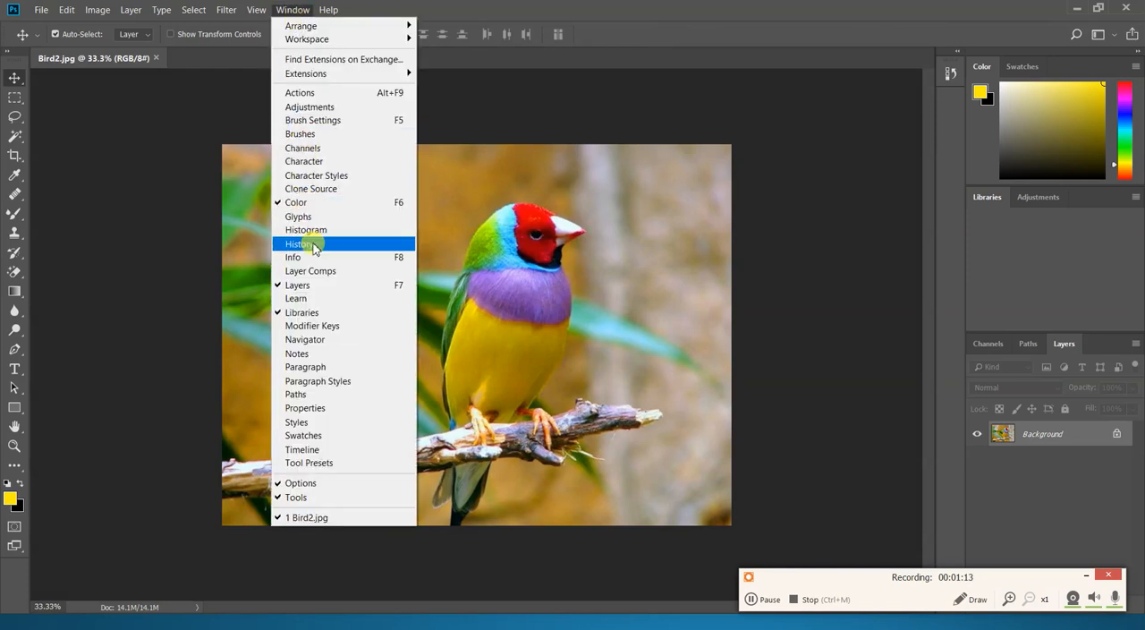
- Display the document's History and place it floating beside the bird photo
left_click(313, 244)
left_click_drag(862, 67, 787, 298)
left_click_drag(801, 103, 858, 135)
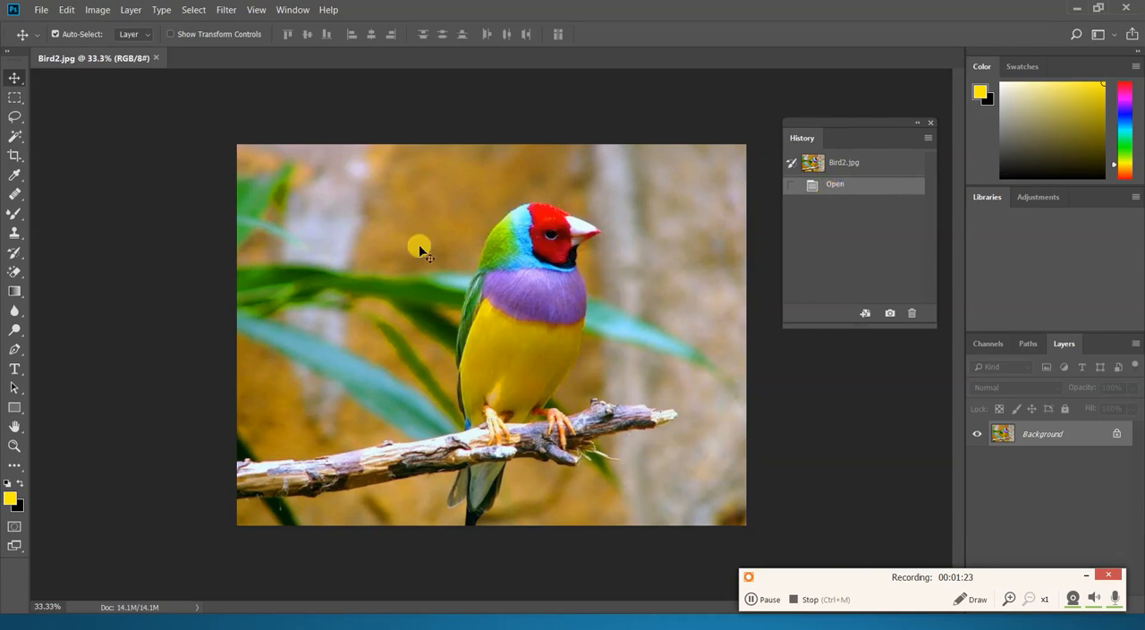
- Apply a 50-300mm Zoom Lens Flare at 191% brightness in the photo's upper-left corner and save the result as a history snapshot
left_click(227, 12)
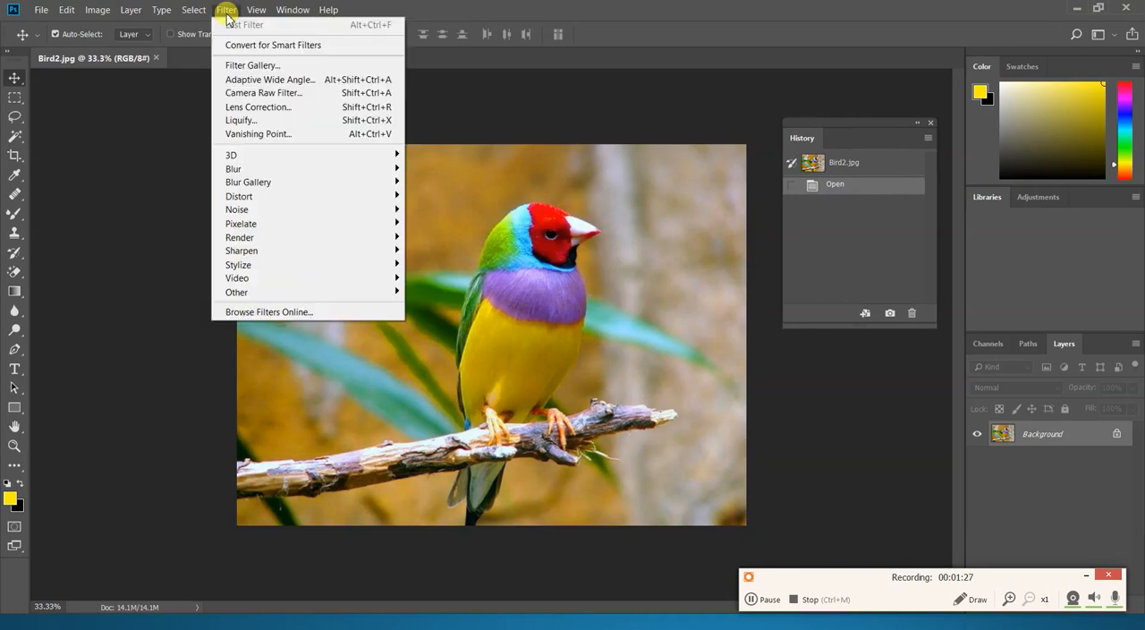
mouse_move(251, 198)
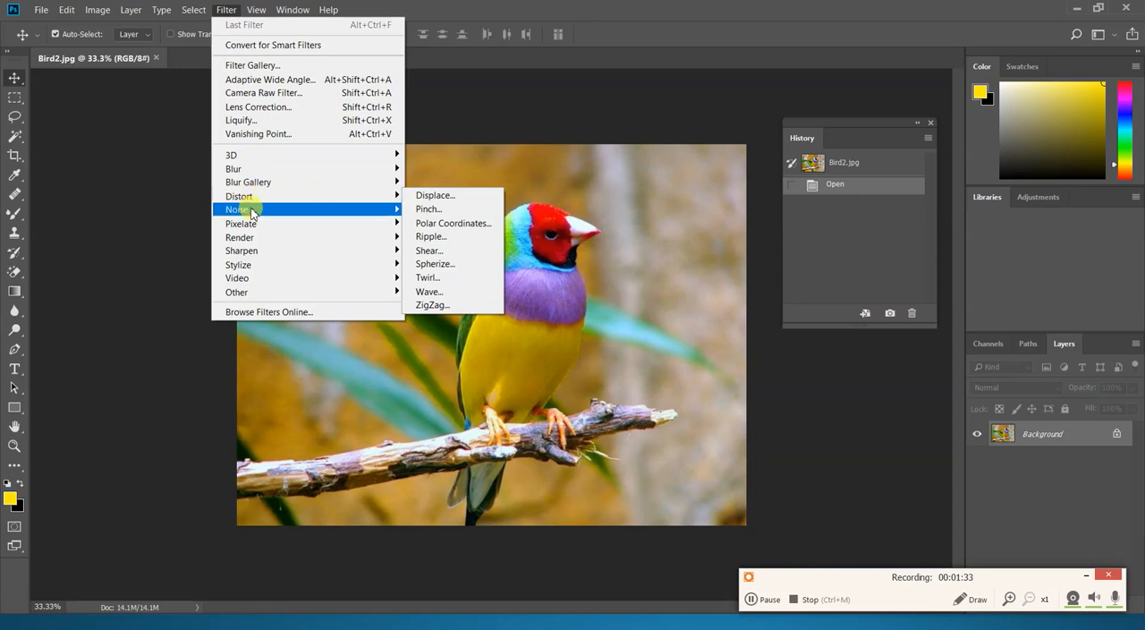
mouse_move(250, 237)
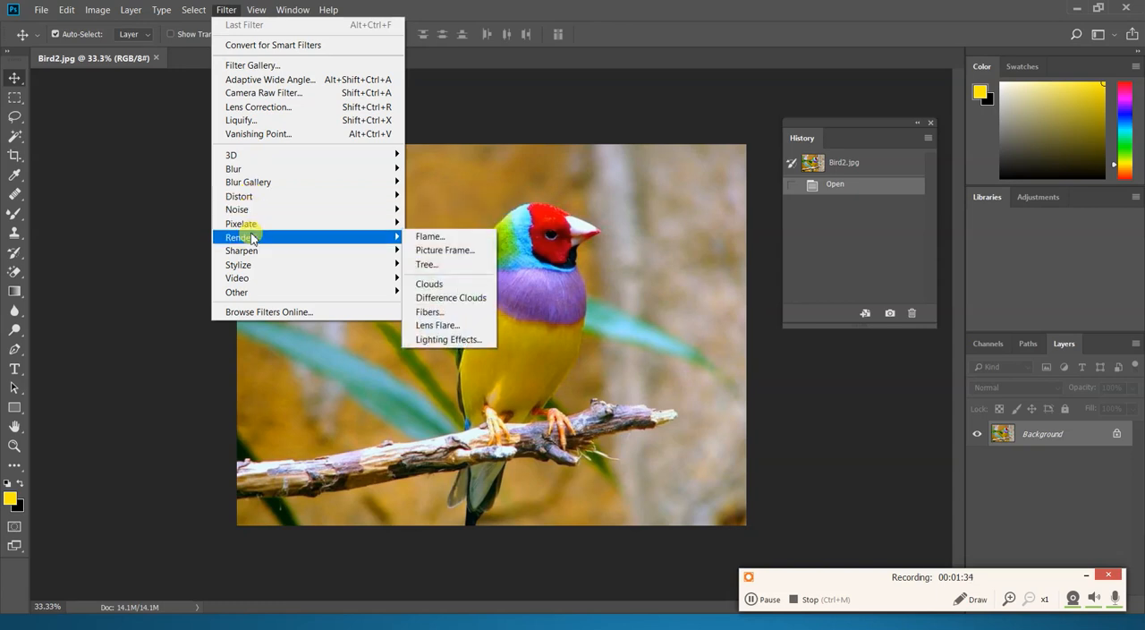
left_click(438, 325)
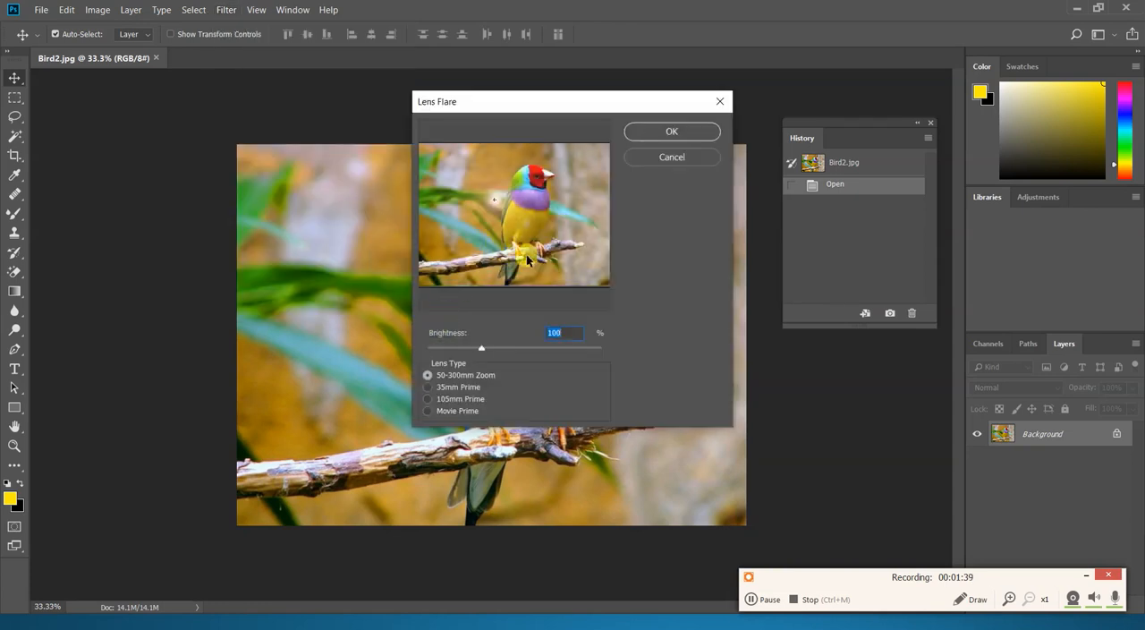
left_click_drag(495, 202, 427, 156)
left_click_drag(481, 347, 535, 348)
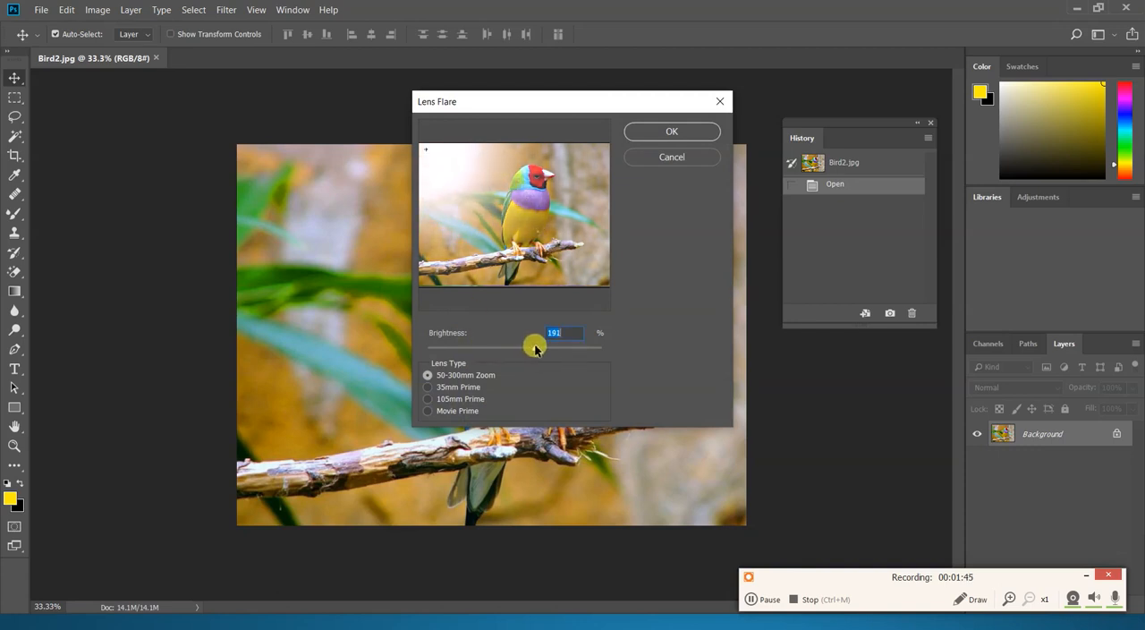
left_click(673, 134)
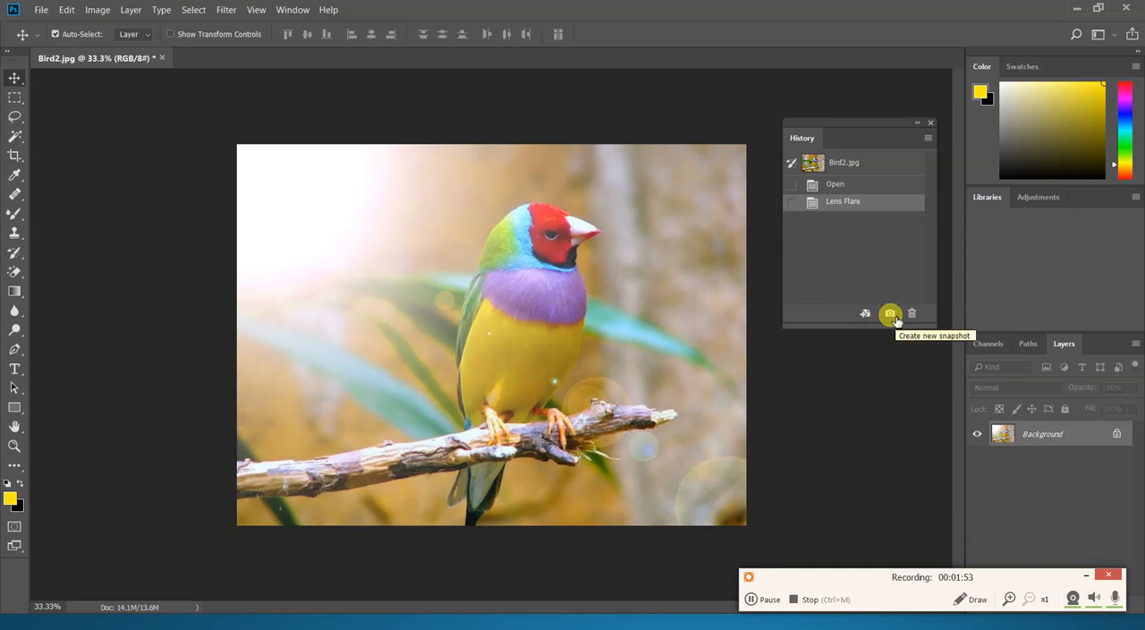
left_click(891, 314)
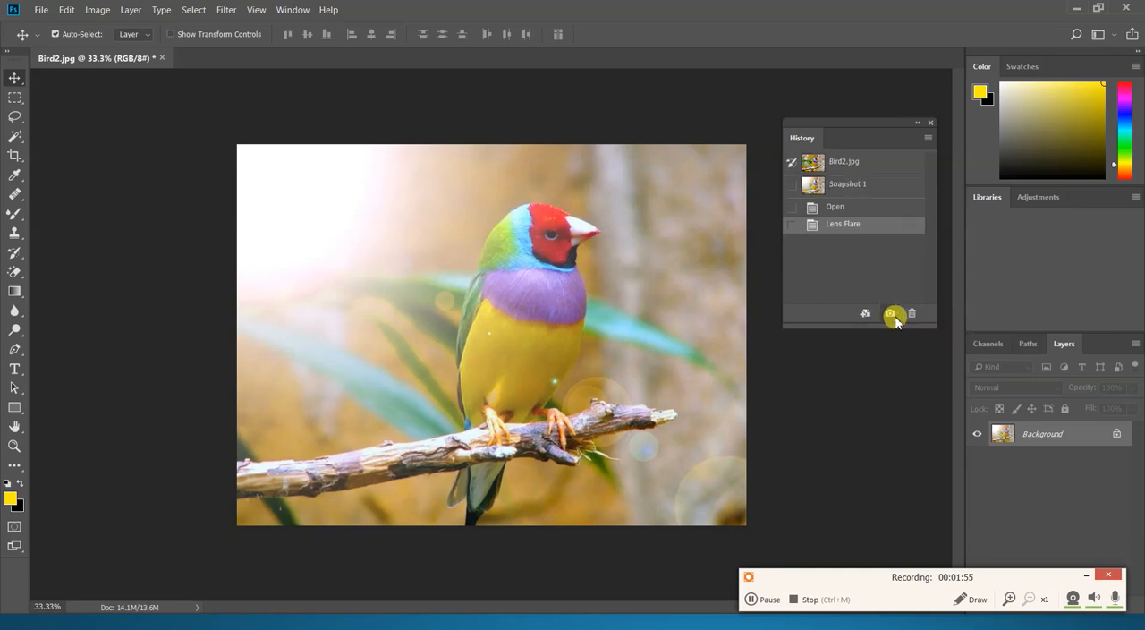
- From the original Bird2.jpg state, apply Emboss with angle 135°, height 3 pixels and amount 100%, and save the result as a snapshot
left_click(842, 169)
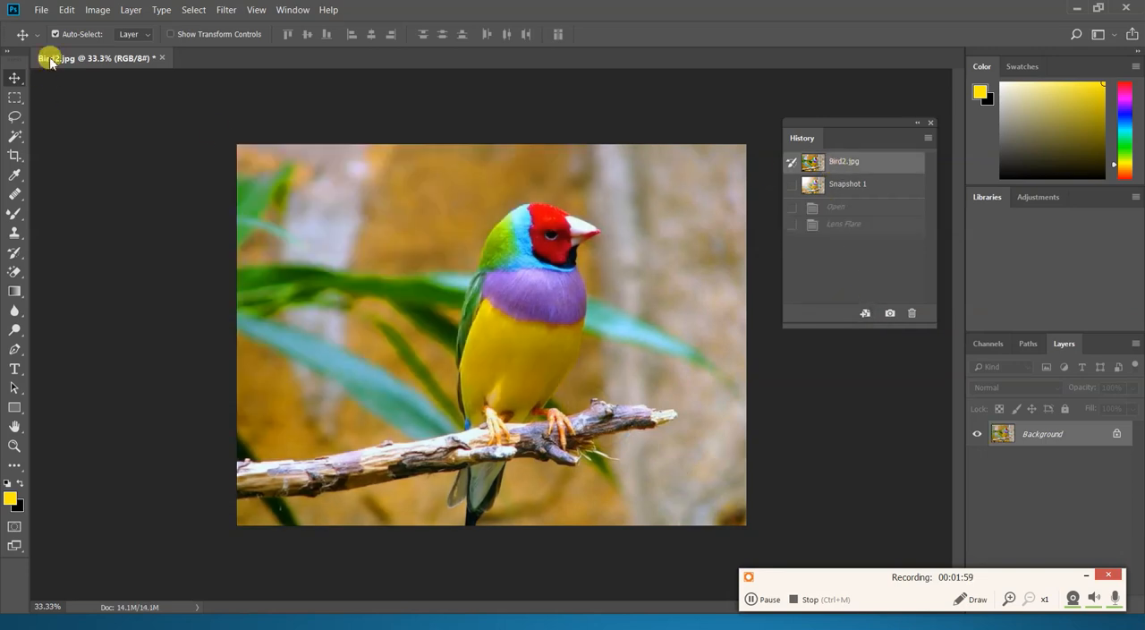
left_click(225, 10)
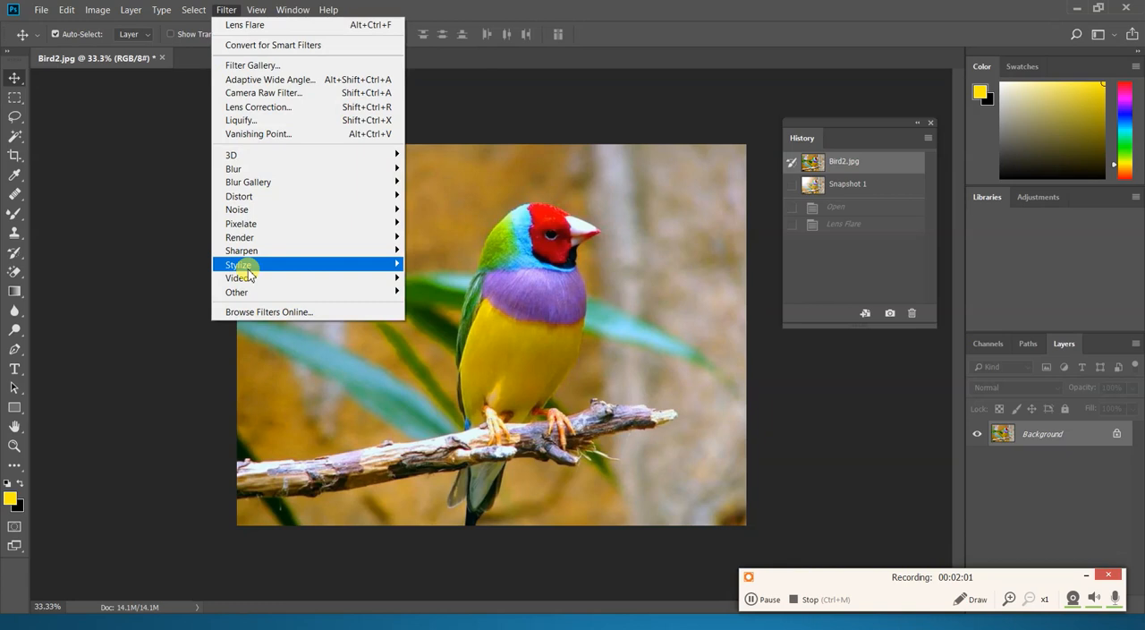
mouse_move(243, 266)
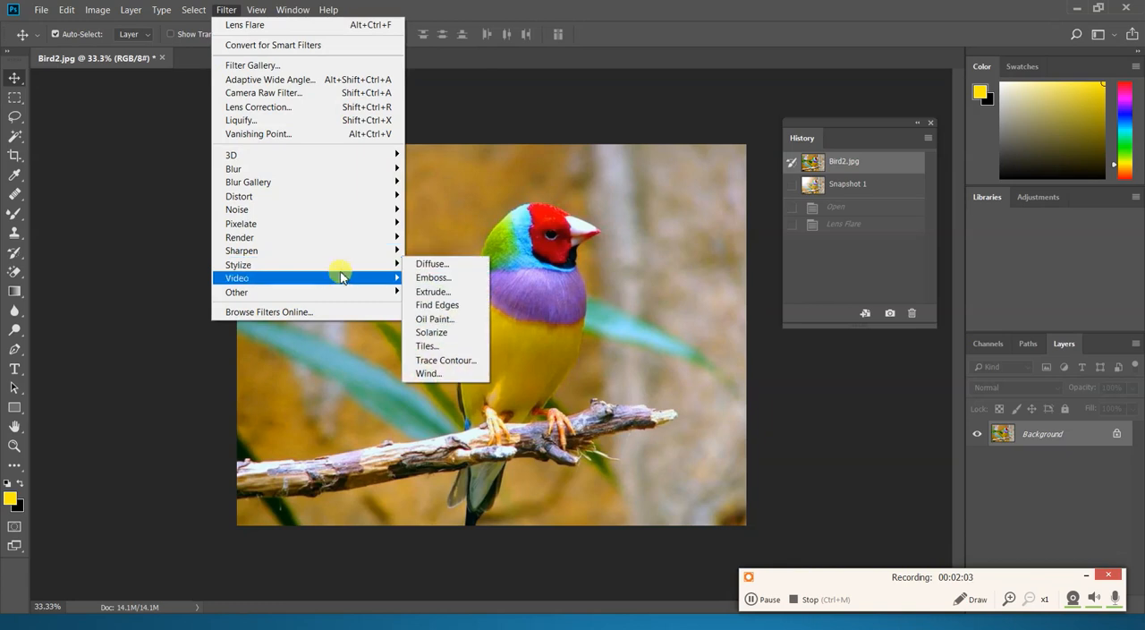
left_click(431, 278)
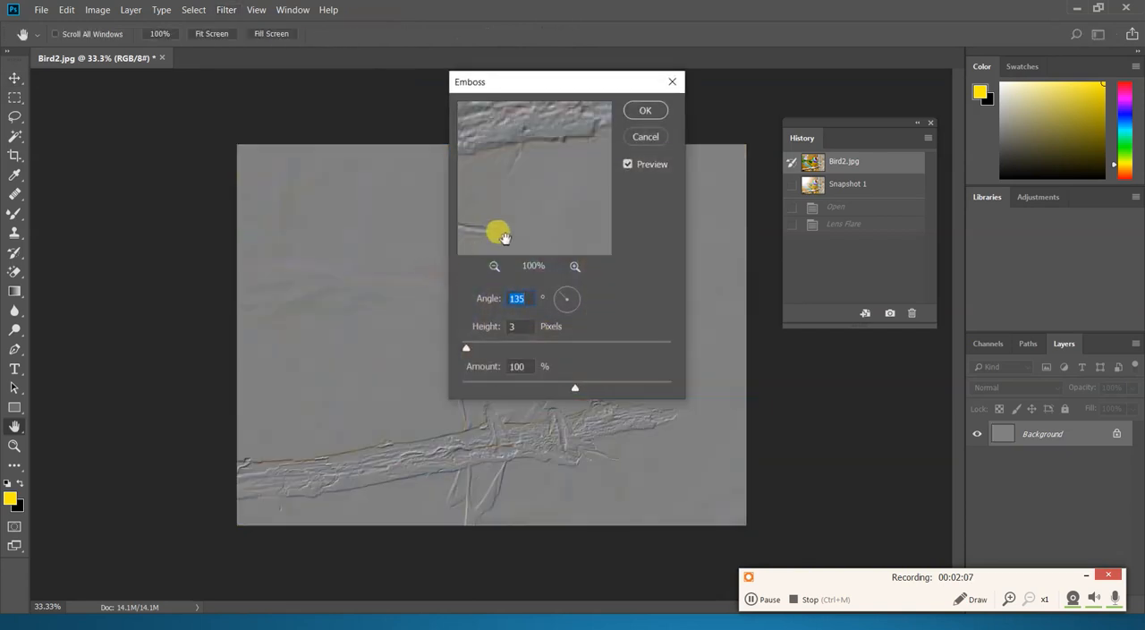
left_click(651, 111)
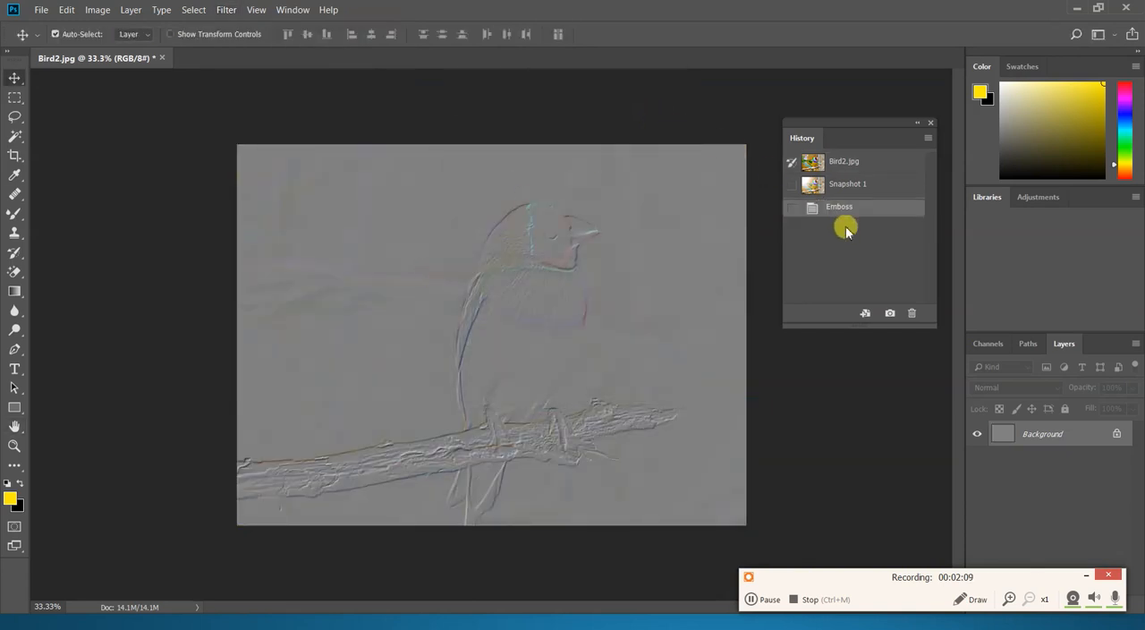
left_click(891, 313)
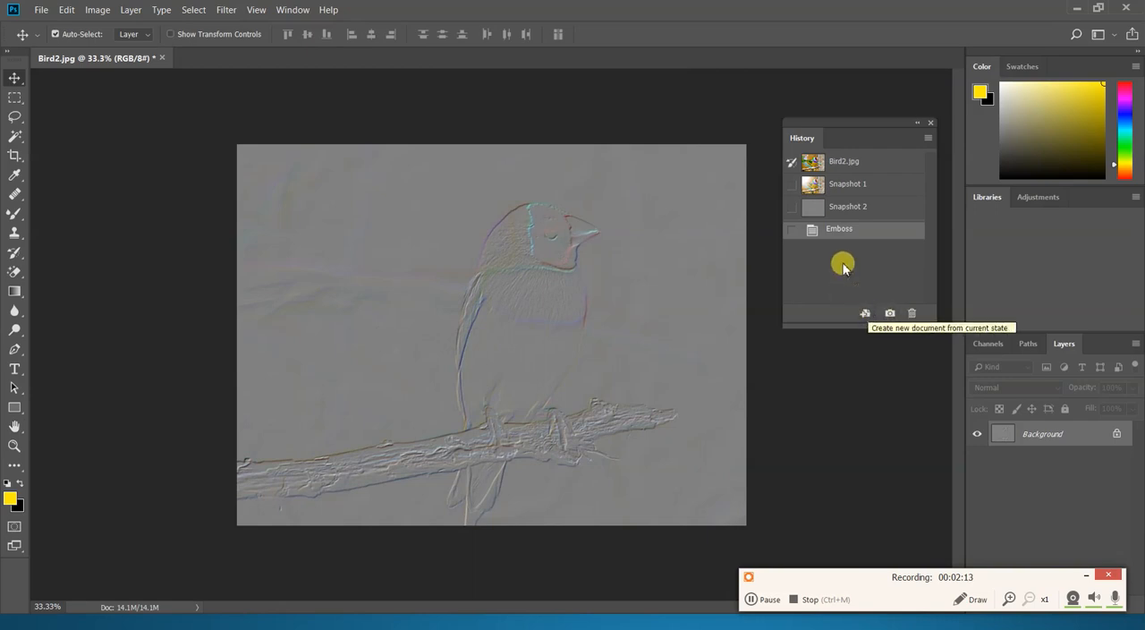
- From the original Bird2.jpg state, apply the Tiles filter with its default settings and save the result as a snapshot
left_click(850, 163)
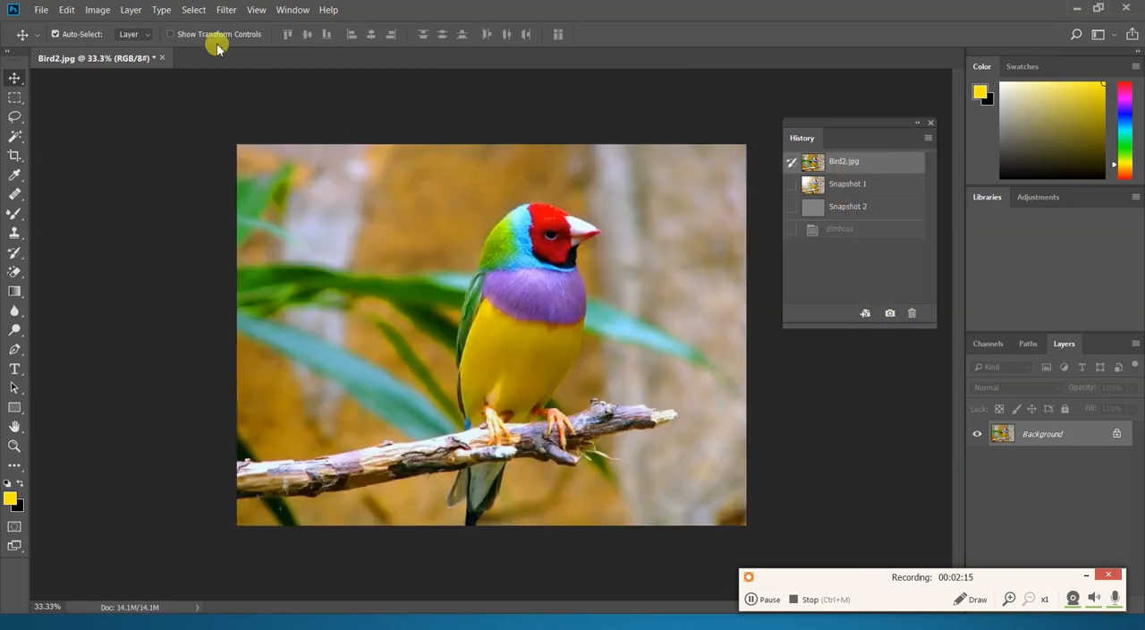
left_click(227, 15)
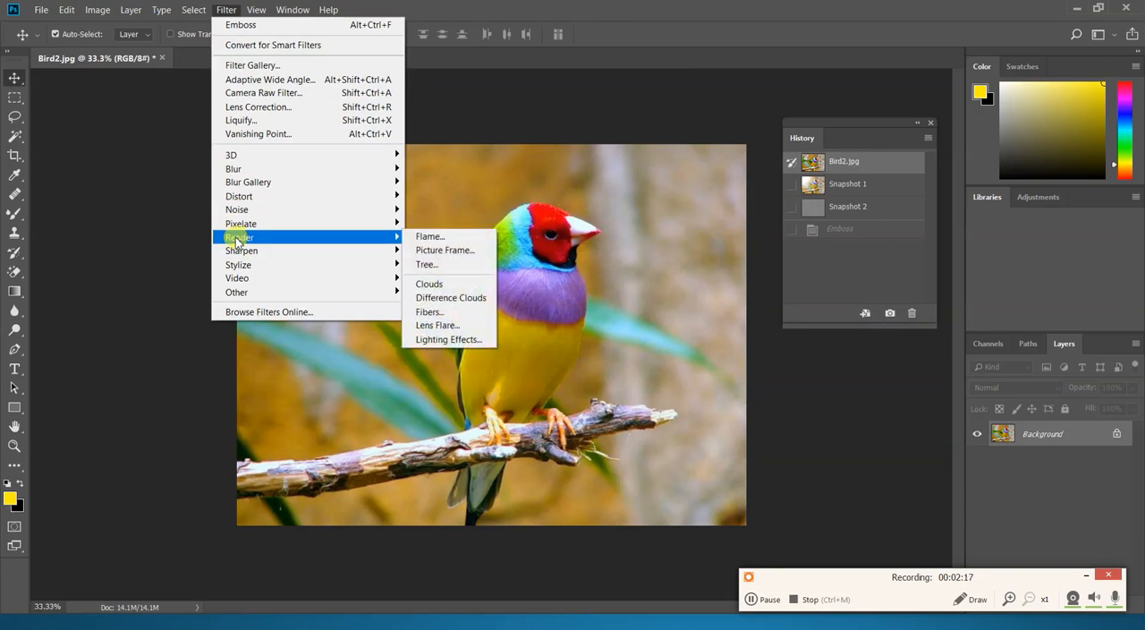
mouse_move(245, 229)
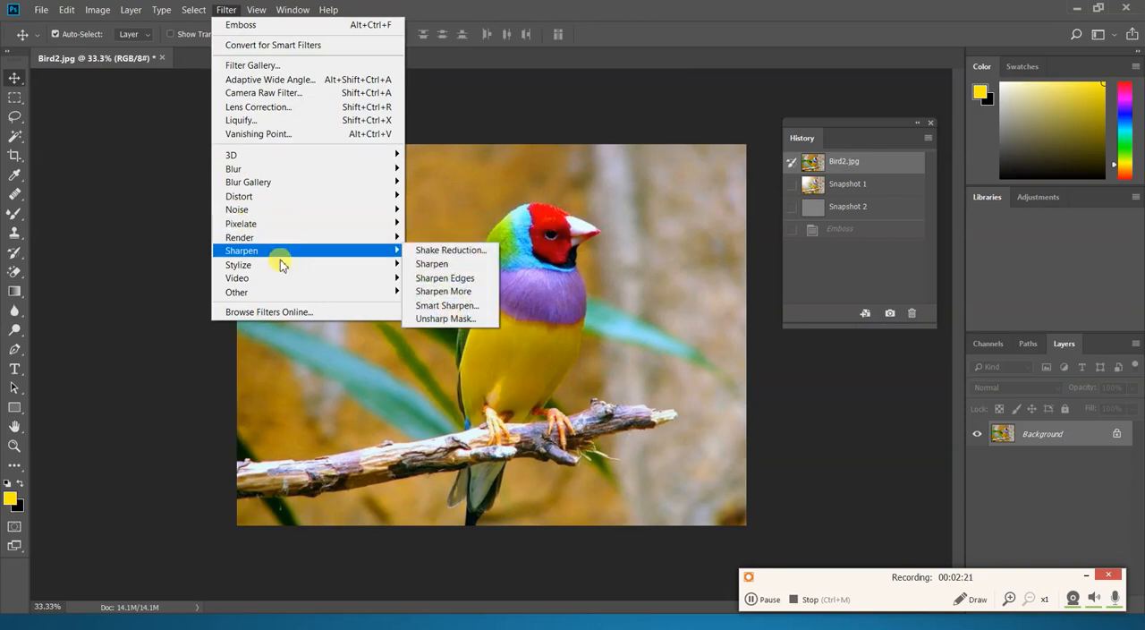
mouse_move(281, 267)
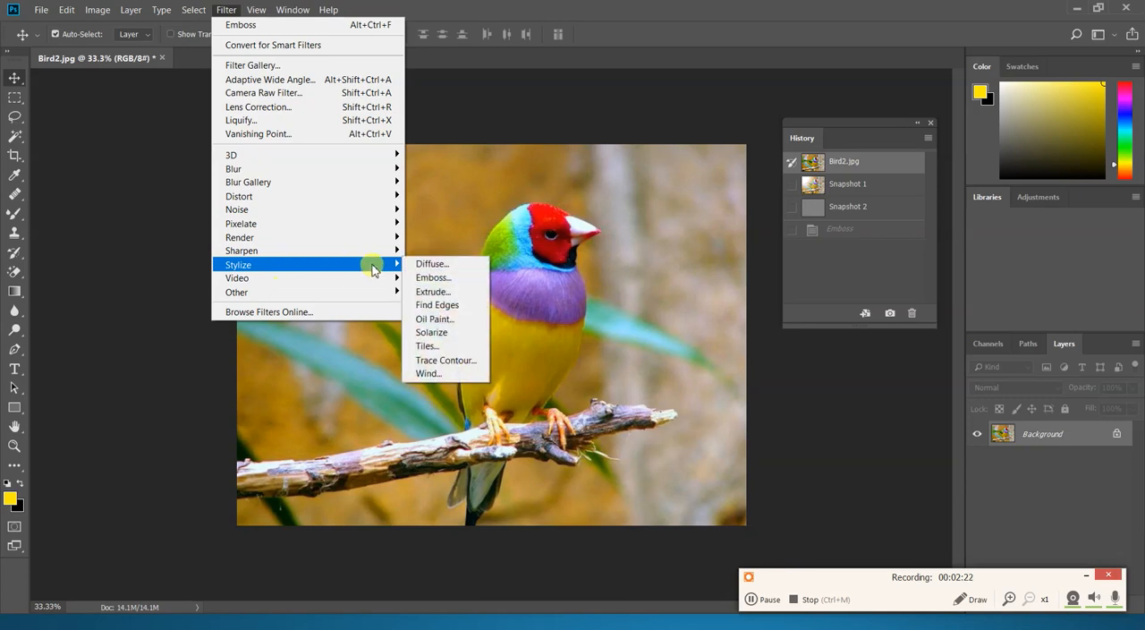
left_click(427, 346)
left_click(626, 187)
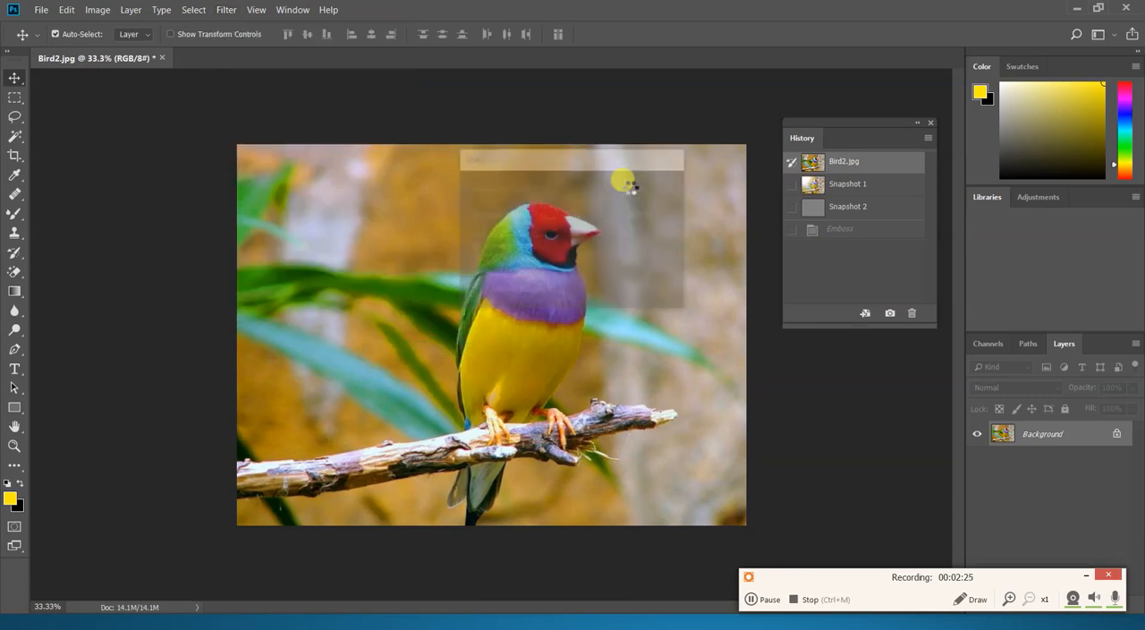
left_click(891, 312)
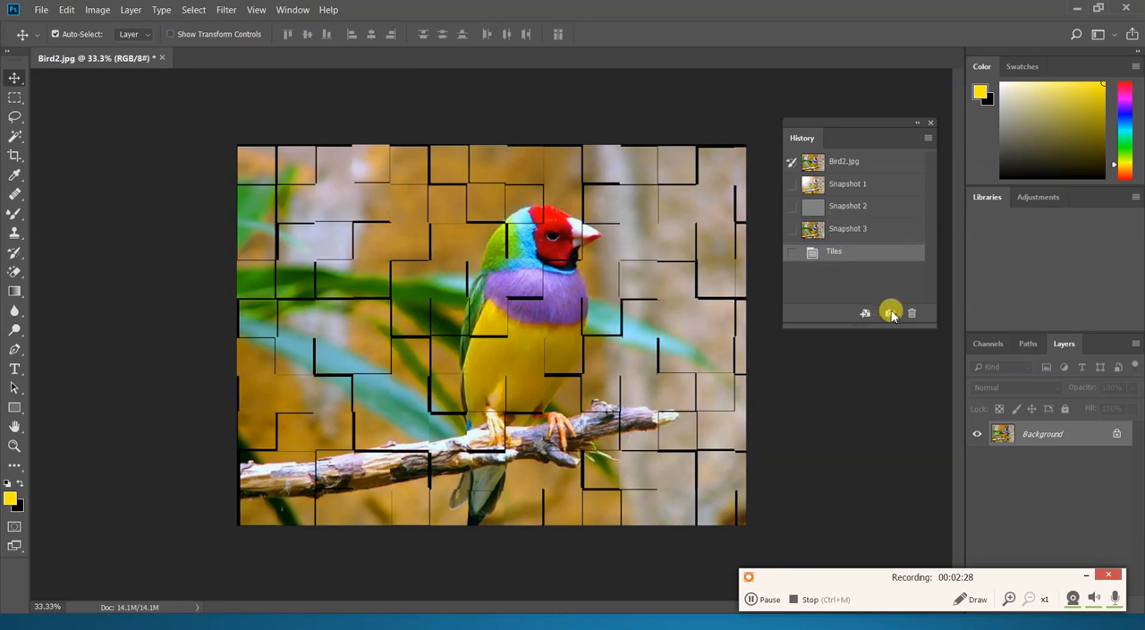
- From the original image state, paint the emboss effect of Snapshot 2 over the branch with the History Brush at size 150
left_click(843, 163)
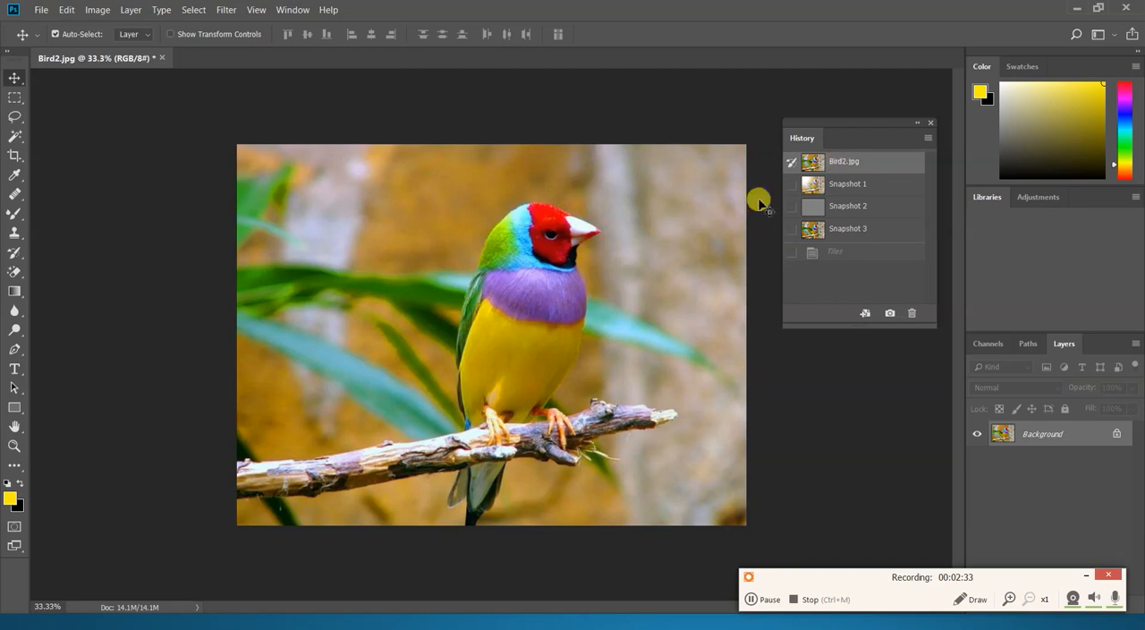
left_click(16, 259)
left_click(58, 256)
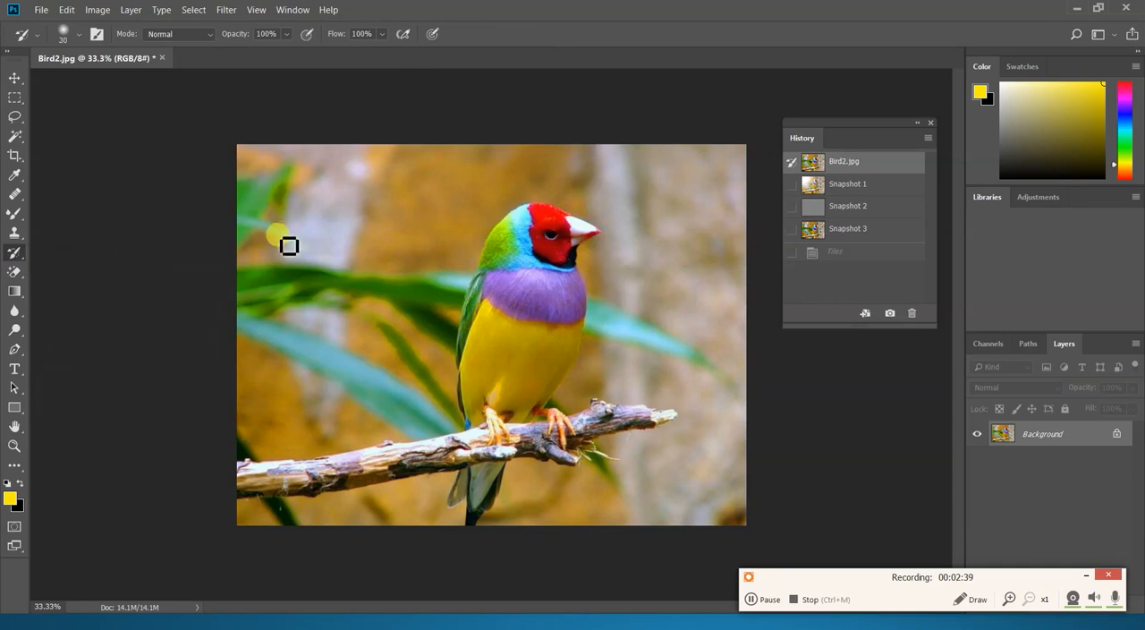
key("bracketright")
key("bracketright")
key("bracketright")
key("bracketright")
key("bracketright")
key("bracketright")
key("bracketright")
key("bracketright")
key("bracketright")
key("bracketright")
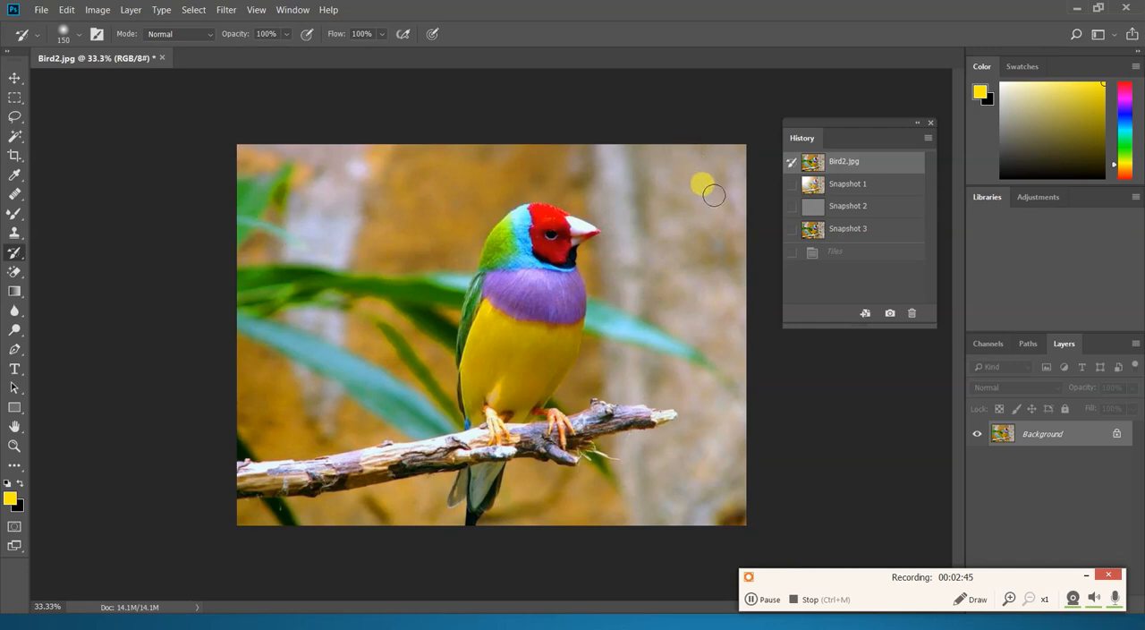
left_click(792, 207)
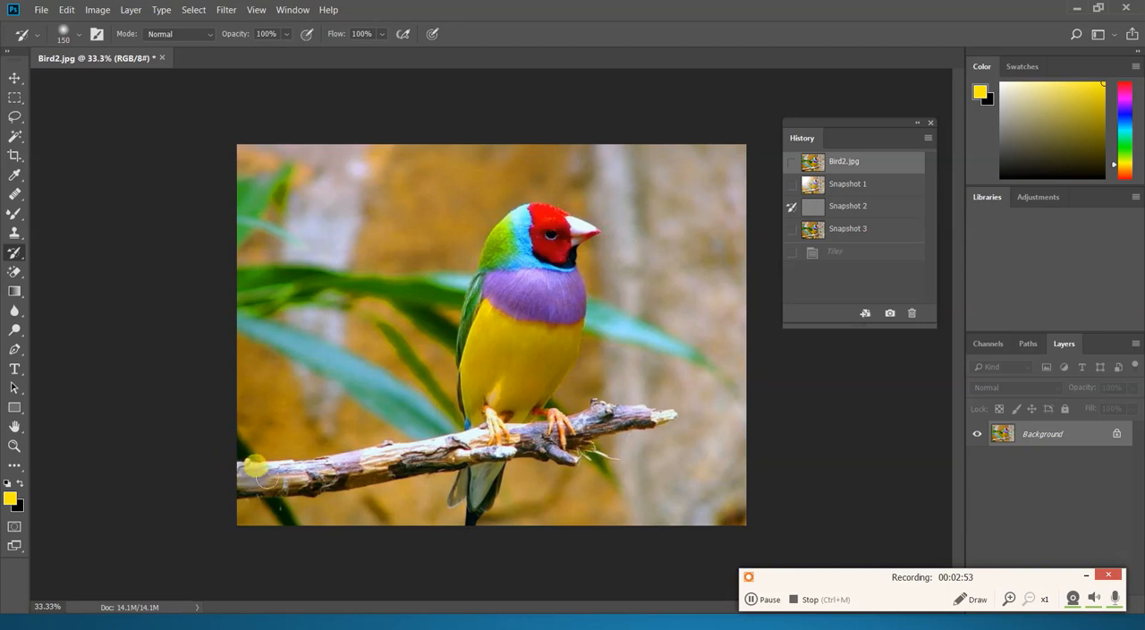
mouse_move(268, 480)
left_mouse_down()
mouse_move(242, 485)
mouse_move(392, 467)
mouse_move(362, 478)
mouse_move(334, 479)
mouse_move(471, 443)
mouse_move(454, 459)
mouse_move(495, 428)
mouse_move(553, 453)
mouse_move(561, 421)
mouse_move(605, 412)
mouse_move(590, 426)
mouse_move(656, 404)
left_mouse_up()
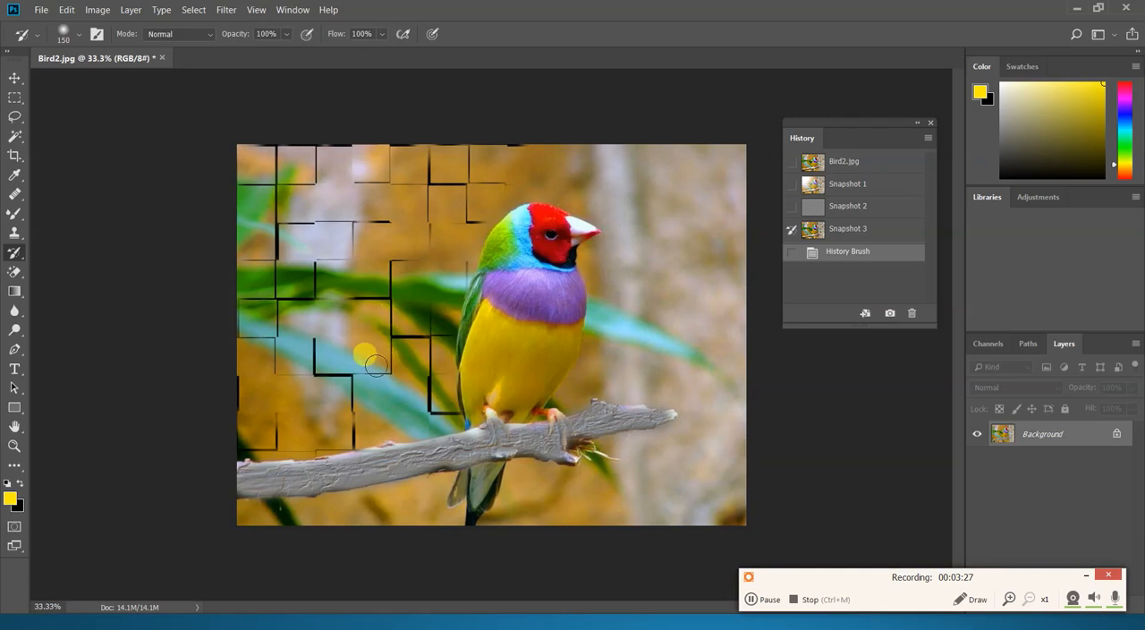
- Paint the tiles effect of Snapshot 3 over the background left of the bird with the History Brush
left_click_drag(412, 298, 419, 295)
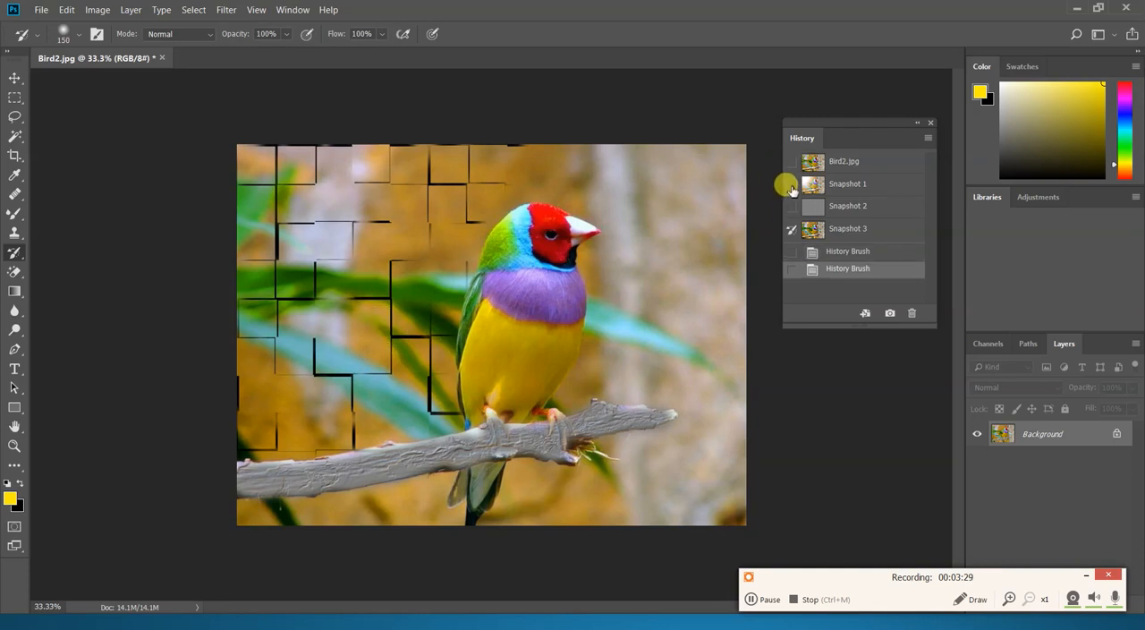
- Paint the lens flare of Snapshot 1 over the upper-left background with the History Brush, enlarging the brush to size 400
left_click(791, 186)
mouse_move(235, 134)
left_mouse_down()
mouse_move(247, 165)
mouse_move(282, 154)
mouse_move(229, 209)
mouse_move(288, 184)
mouse_move(320, 140)
mouse_move(272, 186)
mouse_move(292, 153)
mouse_move(319, 151)
mouse_move(264, 237)
mouse_move(356, 168)
mouse_move(336, 150)
mouse_move(184, 262)
mouse_move(363, 134)
mouse_move(236, 307)
mouse_move(414, 149)
mouse_move(341, 261)
mouse_move(230, 336)
mouse_move(239, 158)
mouse_move(438, 132)
mouse_move(418, 211)
mouse_move(327, 330)
mouse_move(257, 367)
mouse_move(77, 359)
left_mouse_up()
key("bracketright")
key("bracketright")
key("bracketright")
key("bracketright")
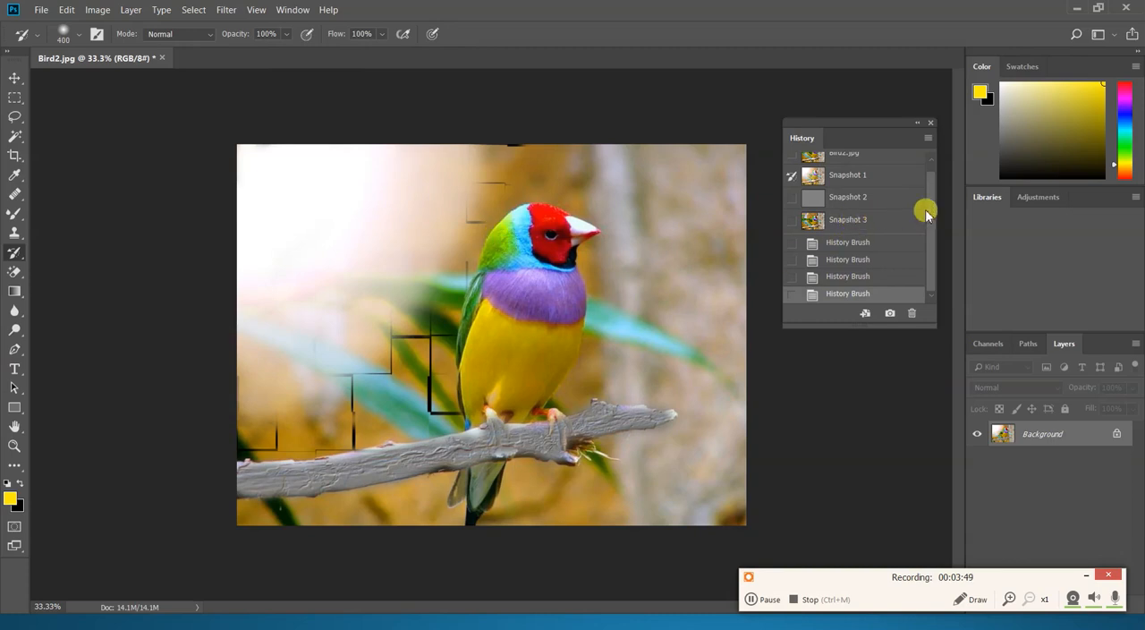
left_click_drag(931, 219, 933, 199)
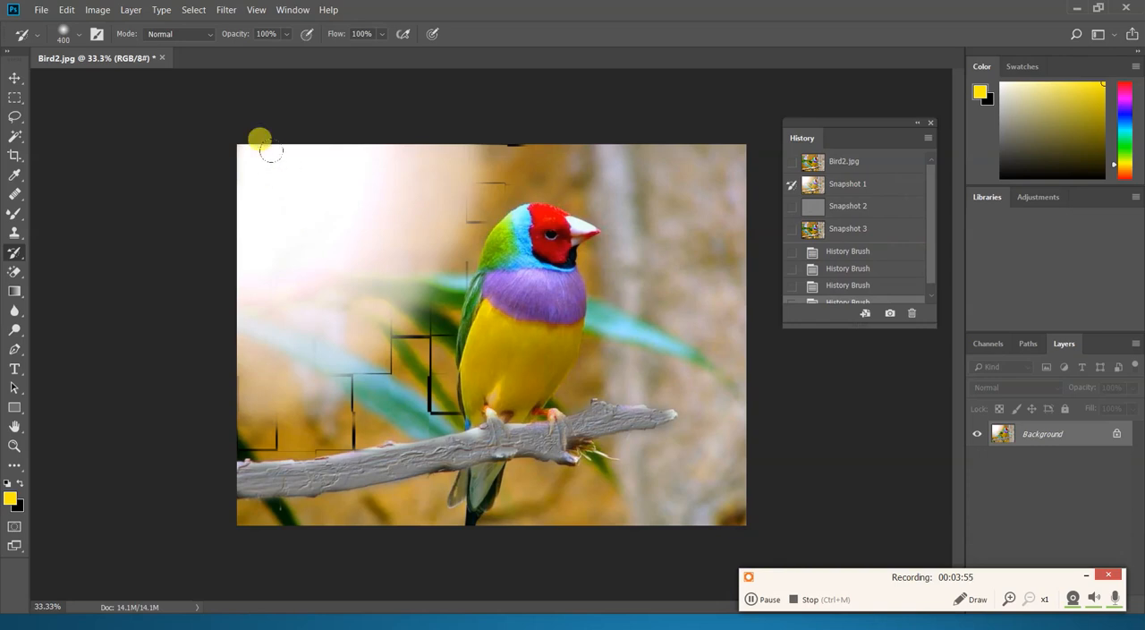
- Switch to the PowerPoint slide show to read the History Brush, Blur and Sharpen tool descriptions, and return to Photoshop
key("alt+Tab")
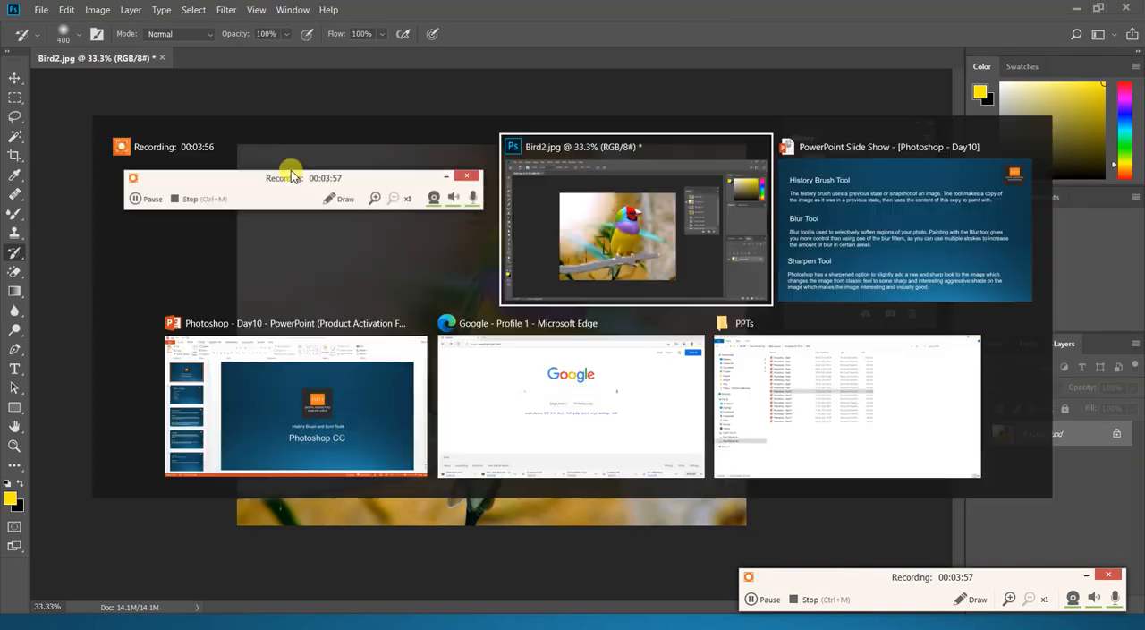
key("alt+Tab")
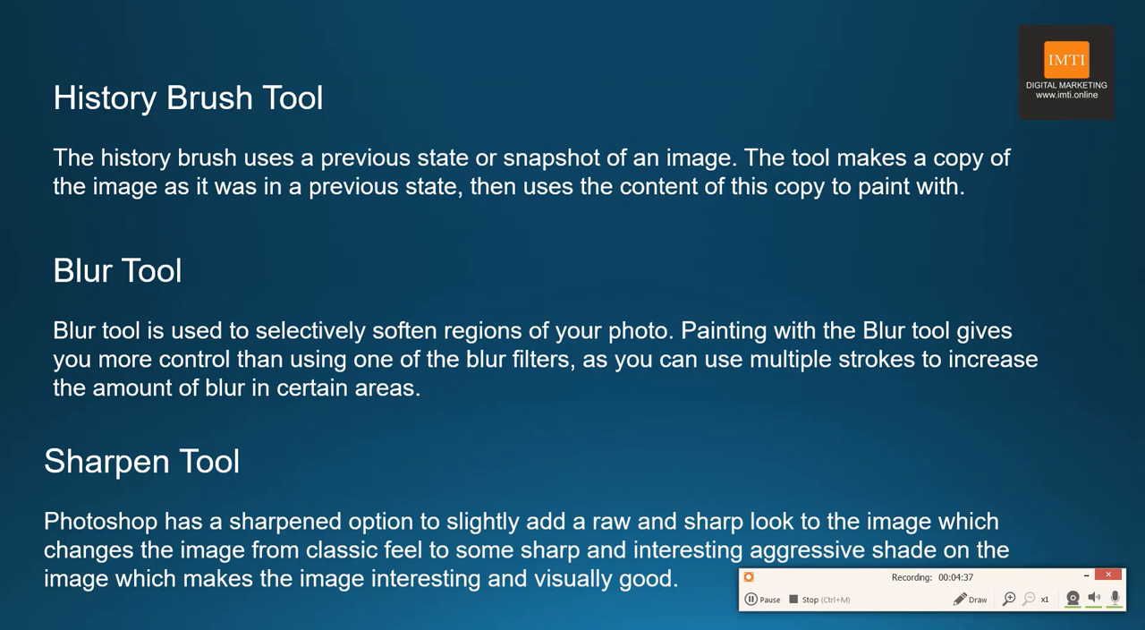
key("alt+Tab")
key("alt+Tab")
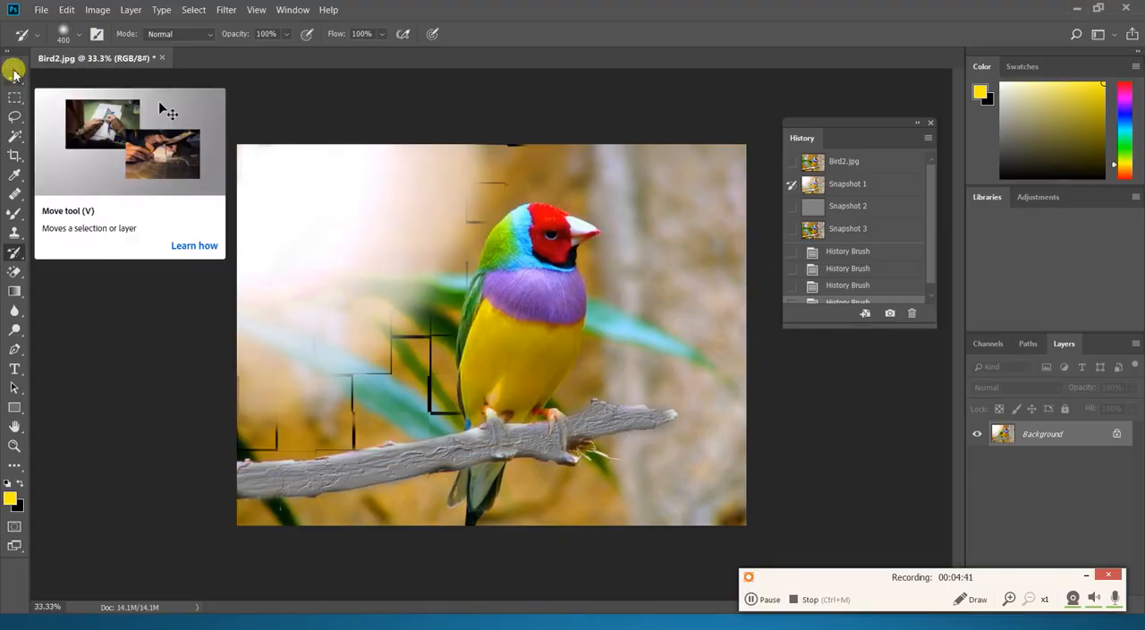
- Open the image Bird3 from the Images folder
key("ctrl+o")
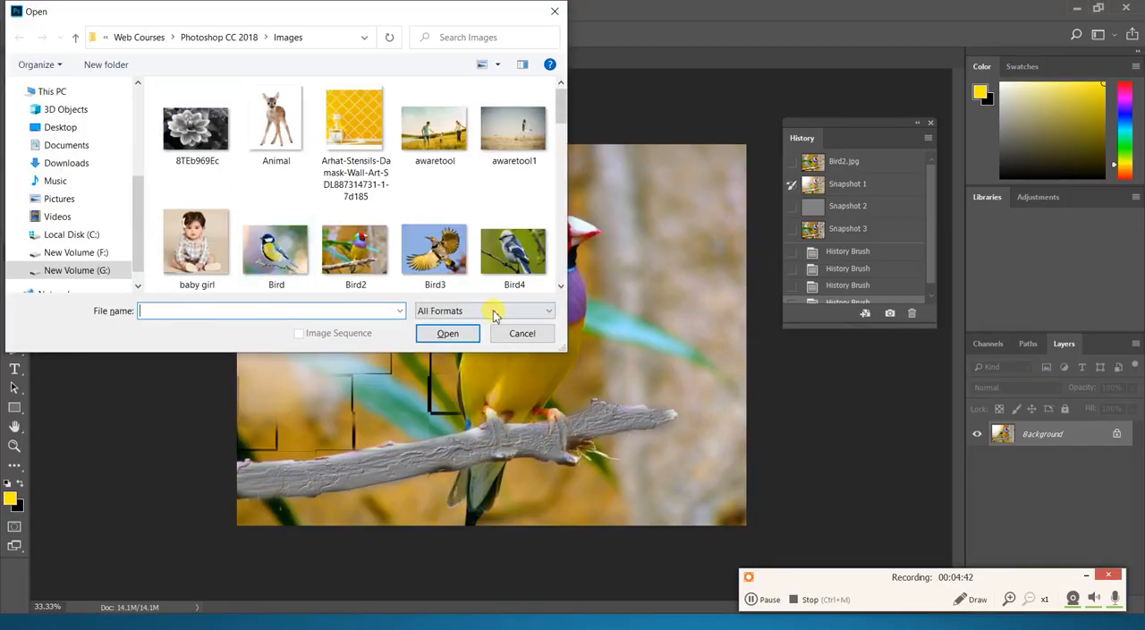
left_click(436, 264)
left_click(440, 330)
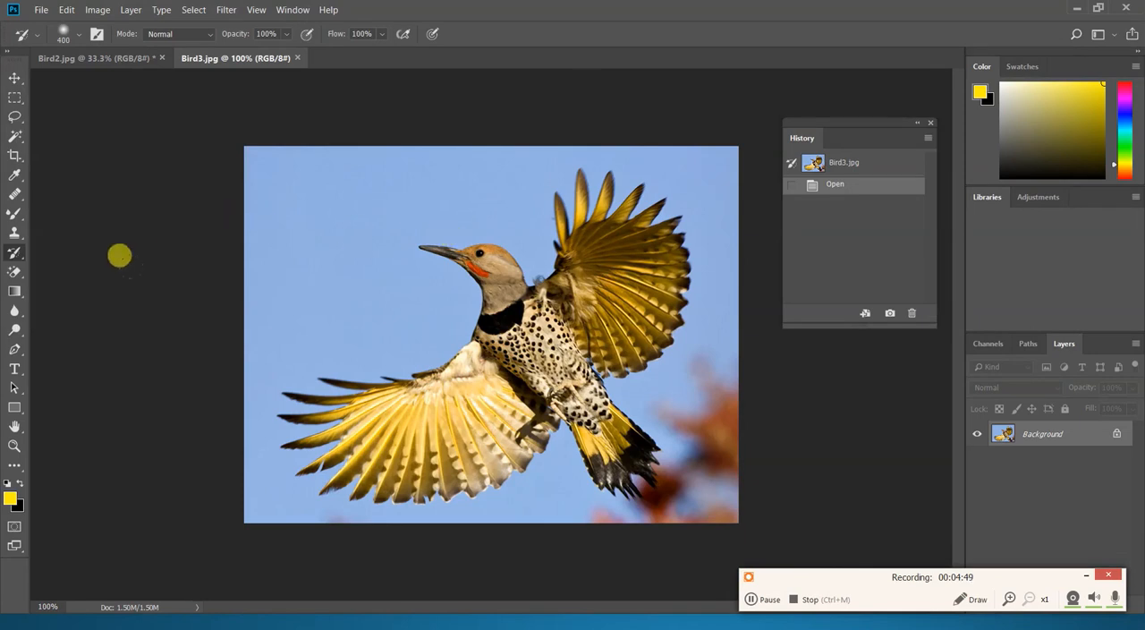
- Soften the feathers of the bird's lower wing with the Blur tool at brush size 150 and 50% strength
left_click(18, 313)
left_click(56, 308)
left_click(333, 292)
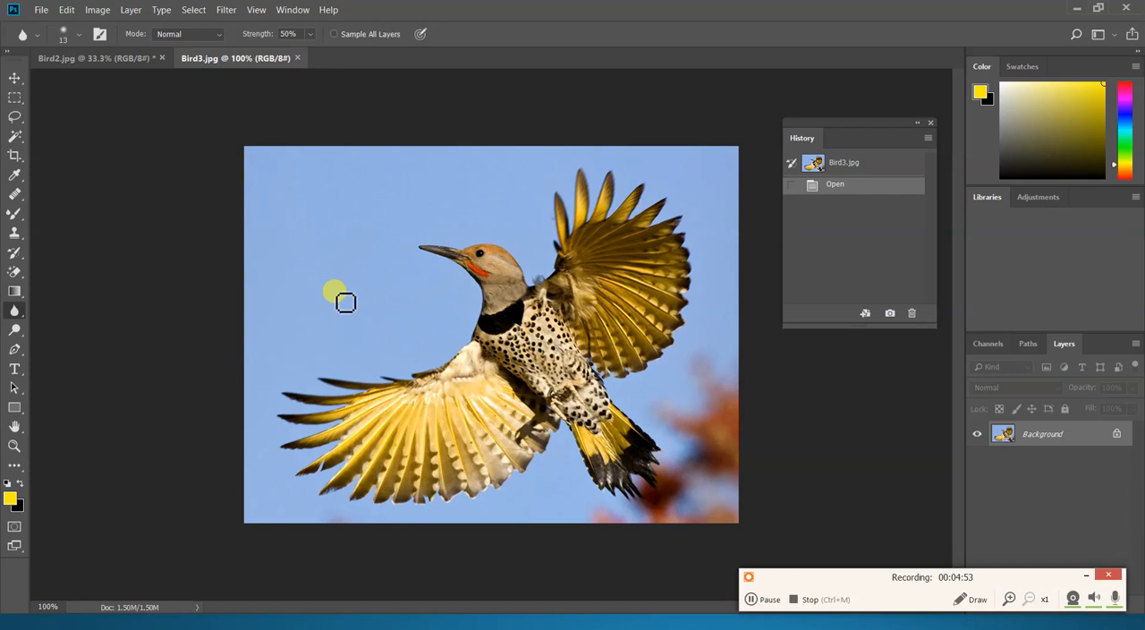
key("bracketright")
key("bracketright")
key("bracketright")
key("bracketright")
key("bracketright")
key("bracketright")
key("bracketright")
key("bracketright")
key("bracketright")
mouse_move(317, 386)
left_mouse_down()
mouse_move(301, 447)
mouse_move(407, 381)
mouse_move(416, 458)
mouse_move(447, 353)
mouse_move(460, 461)
mouse_move(421, 362)
mouse_move(351, 417)
left_mouse_up()
mouse_move(337, 429)
left_mouse_down()
mouse_move(362, 374)
mouse_move(247, 403)
mouse_move(225, 437)
mouse_move(229, 394)
left_mouse_up()
left_click_drag(370, 425, 379, 421)
mouse_move(385, 417)
left_mouse_down()
mouse_move(442, 369)
mouse_move(500, 446)
mouse_move(476, 464)
left_mouse_up()
mouse_move(460, 474)
left_mouse_down()
mouse_move(412, 509)
mouse_move(389, 456)
left_mouse_up()
mouse_move(383, 430)
left_mouse_down()
mouse_move(360, 362)
mouse_move(250, 524)
left_mouse_up()
left_click_drag(326, 388, 430, 340)
mouse_move(381, 445)
left_mouse_down()
mouse_move(306, 467)
mouse_move(283, 339)
mouse_move(261, 510)
mouse_move(427, 418)
left_mouse_up()
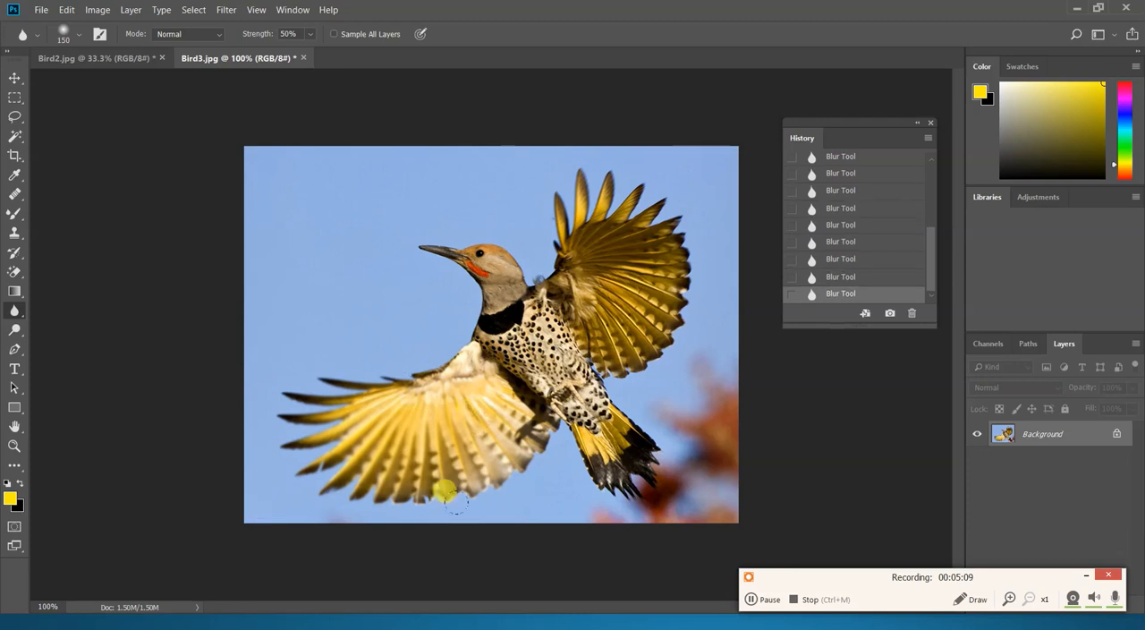
- Raise the Blur tool's strength to 100% and blur the lower wing's feathers further
left_click(308, 40)
left_click_drag(312, 49, 346, 60)
mouse_move(390, 362)
left_mouse_down()
mouse_move(299, 463)
mouse_move(340, 382)
mouse_move(302, 340)
mouse_move(194, 493)
mouse_move(414, 366)
mouse_move(435, 457)
mouse_move(448, 424)
mouse_move(380, 521)
mouse_move(502, 361)
mouse_move(349, 481)
mouse_move(339, 471)
mouse_move(445, 347)
mouse_move(398, 361)
mouse_move(338, 470)
mouse_move(383, 339)
mouse_move(240, 494)
mouse_move(346, 330)
mouse_move(233, 459)
mouse_move(314, 334)
mouse_move(211, 468)
mouse_move(398, 374)
mouse_move(380, 442)
mouse_move(462, 417)
mouse_move(386, 489)
mouse_move(375, 478)
mouse_move(469, 420)
mouse_move(417, 440)
left_mouse_up()
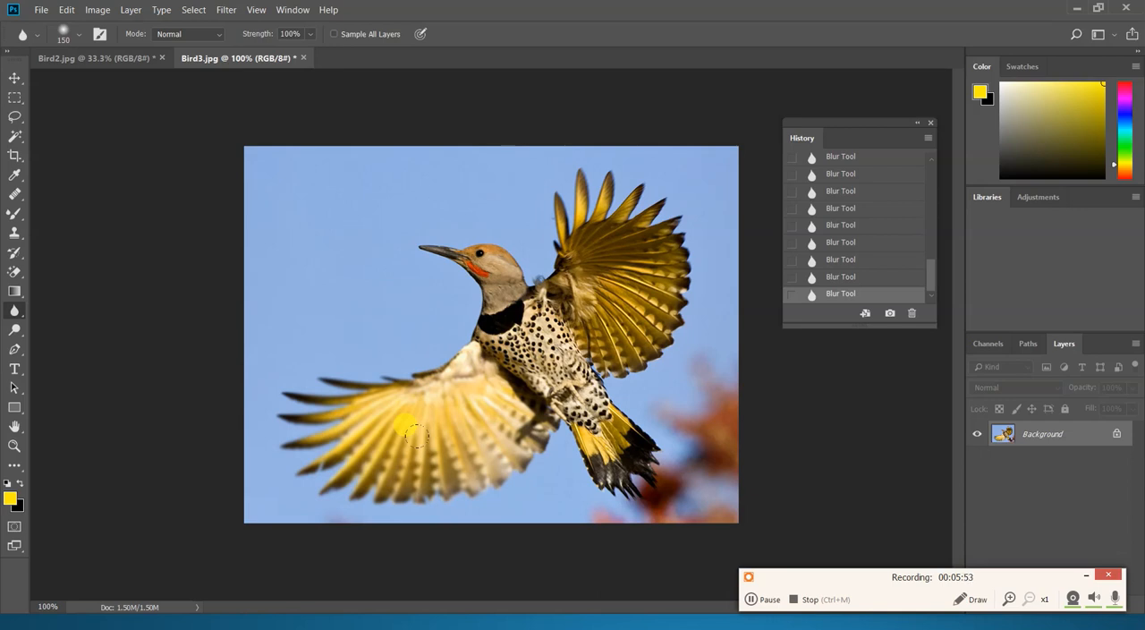
- Switch to the PowerPoint slide show to read the Sharpen tool description, and return to Photoshop
key("alt+Tab")
key("alt+Tab")
key("alt+Tab")
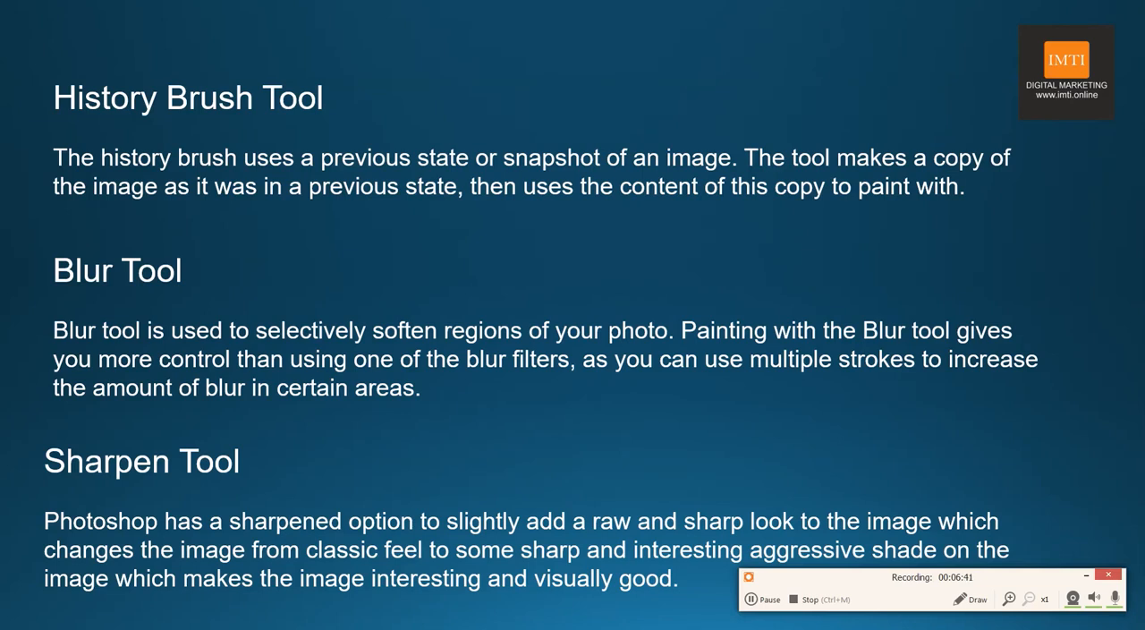
key("alt+Tab")
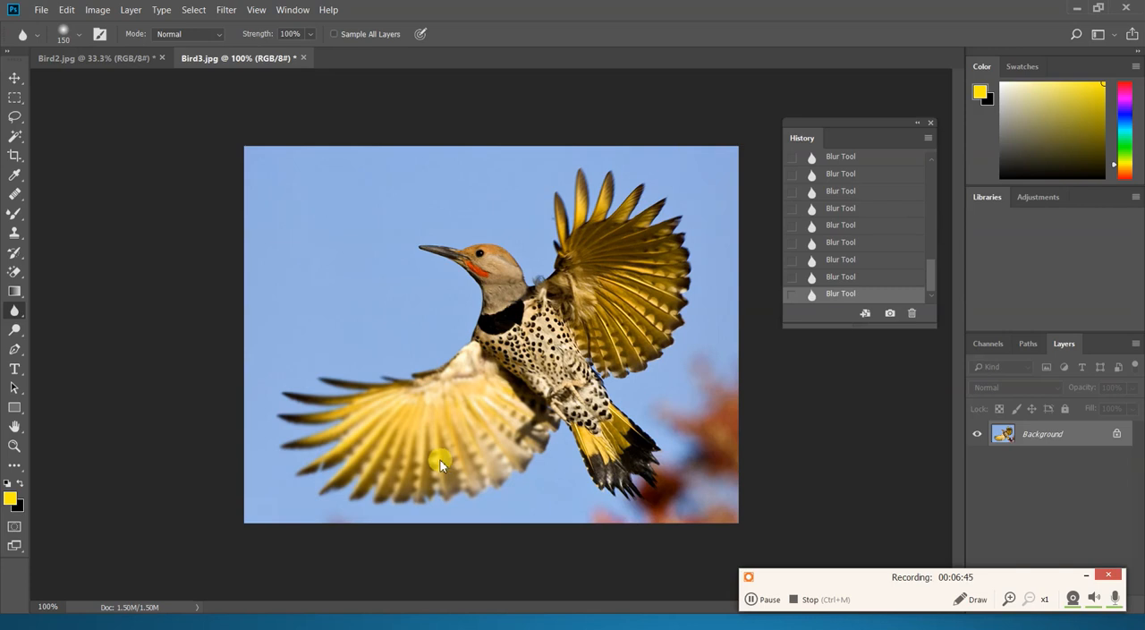
- Open the image baby girl from the Images folder
key("ctrl+o")
left_click(266, 255)
scroll(268, 224, "down", 4)
scroll(233, 188, "up", 2)
left_click(197, 121)
left_click(446, 333)
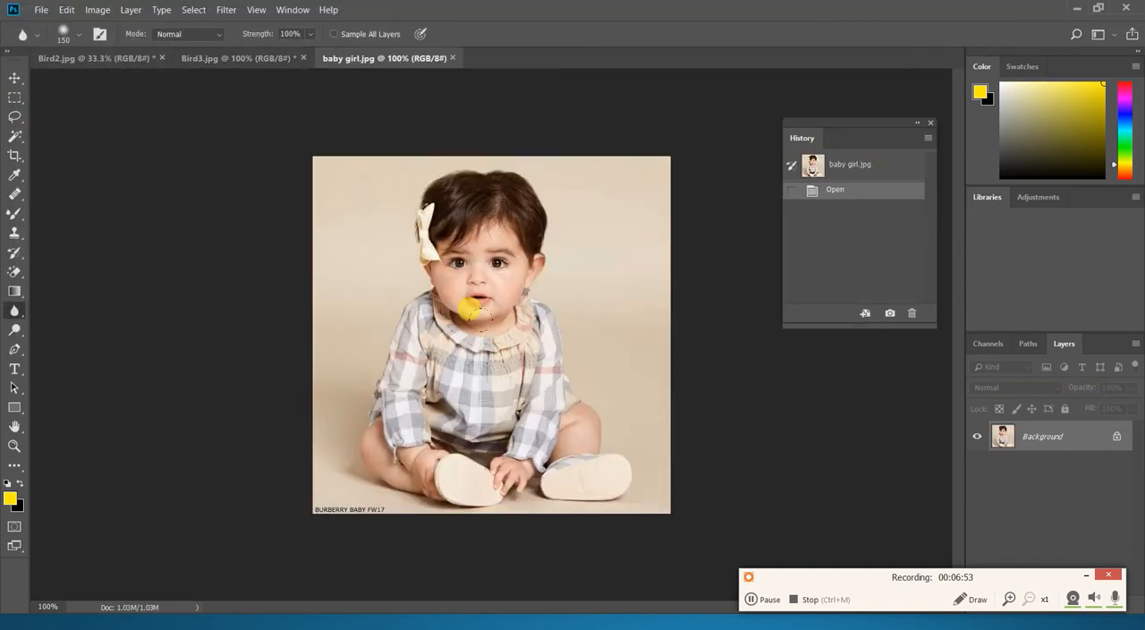
- Sharpen the baby's hair and fringe with the Sharpen tool at brush size 80 and 50% strength
key("ctrl+plus")
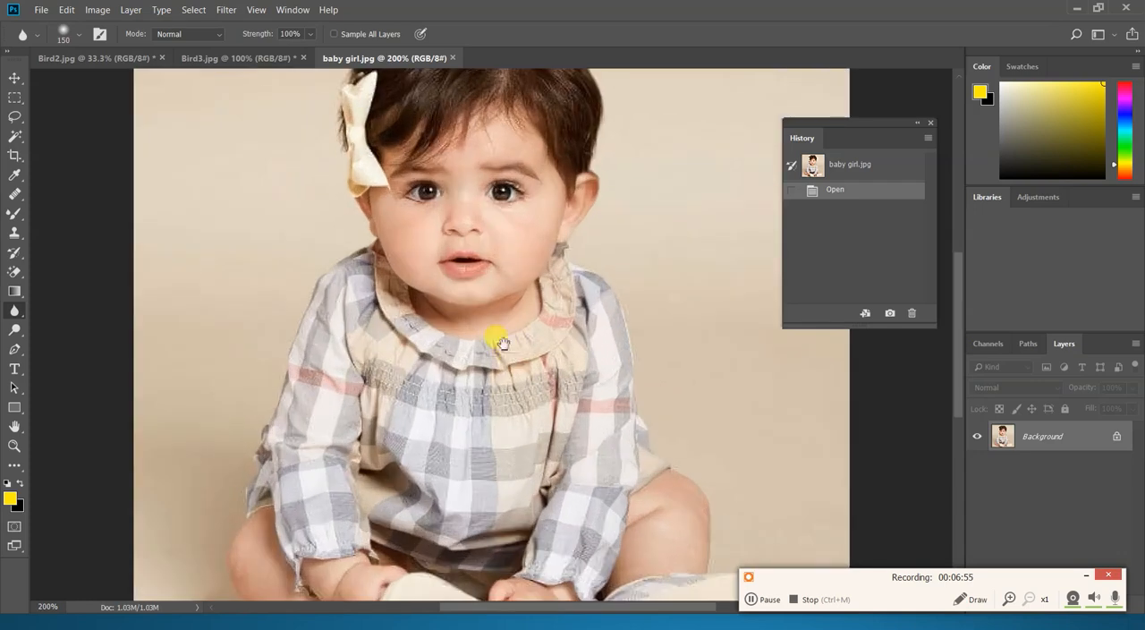
left_click_drag(507, 336, 494, 410)
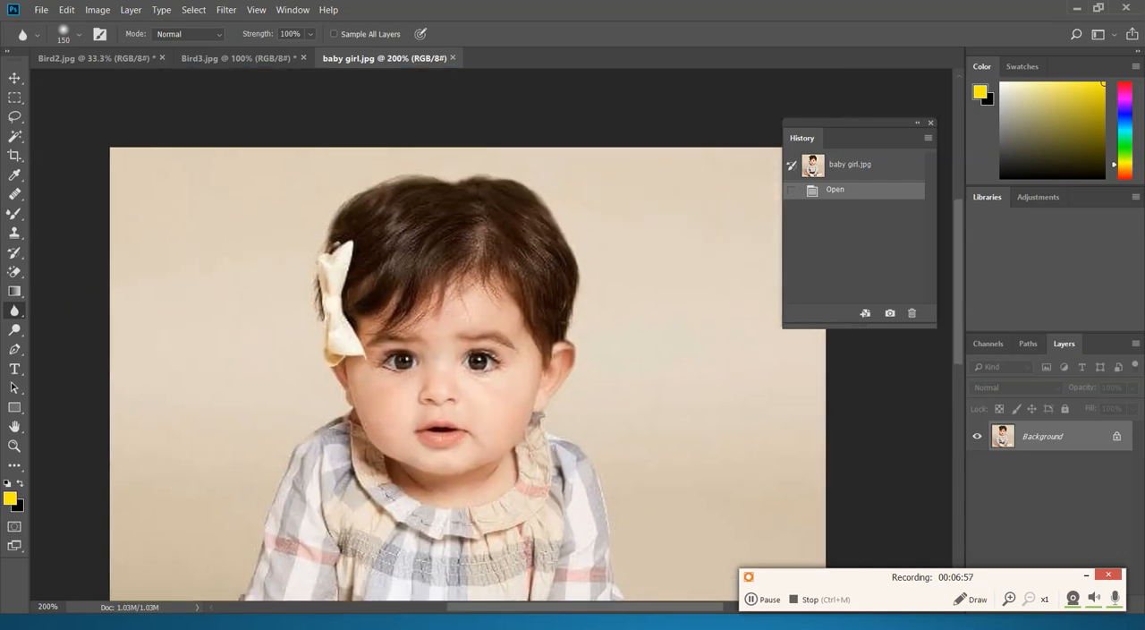
right_click(13, 310)
left_click(51, 319)
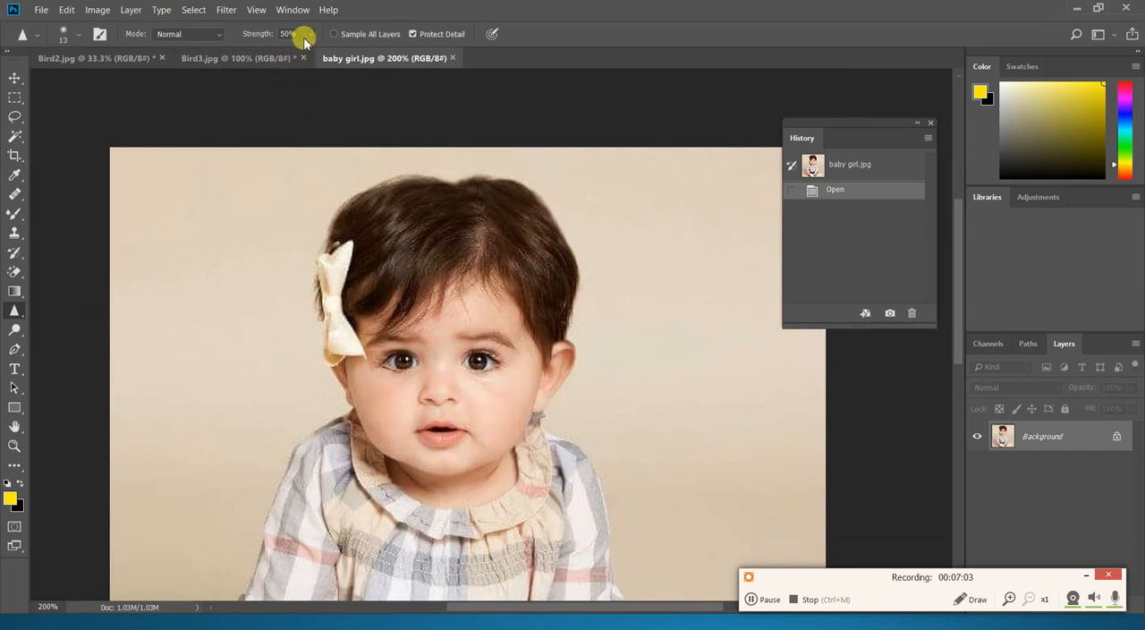
key("bracketright")
key("bracketright")
key("bracketright")
key("bracketright")
key("bracketright")
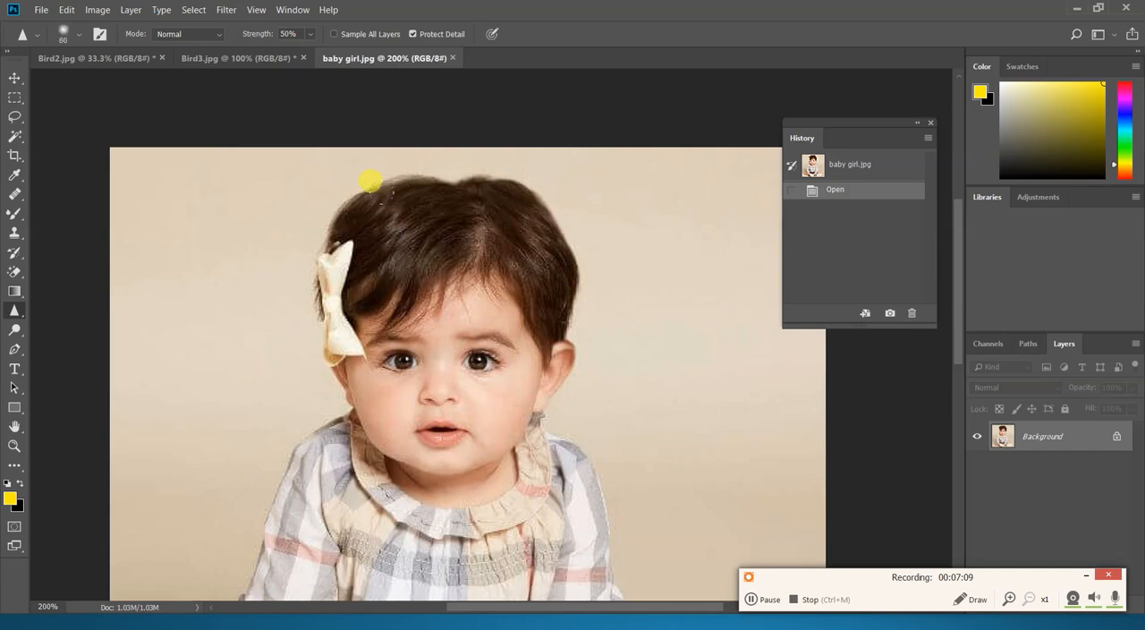
mouse_move(307, 218)
left_mouse_down()
mouse_move(395, 179)
mouse_move(394, 202)
mouse_move(331, 263)
mouse_move(381, 204)
mouse_move(445, 182)
mouse_move(510, 286)
mouse_move(463, 161)
mouse_move(475, 227)
left_mouse_up()
mouse_move(260, 238)
left_mouse_down()
mouse_move(331, 218)
mouse_move(363, 225)
mouse_move(358, 260)
left_mouse_up()
mouse_move(361, 317)
left_mouse_down()
mouse_move(328, 324)
mouse_move(462, 316)
left_mouse_up()
left_click_drag(420, 309, 461, 315)
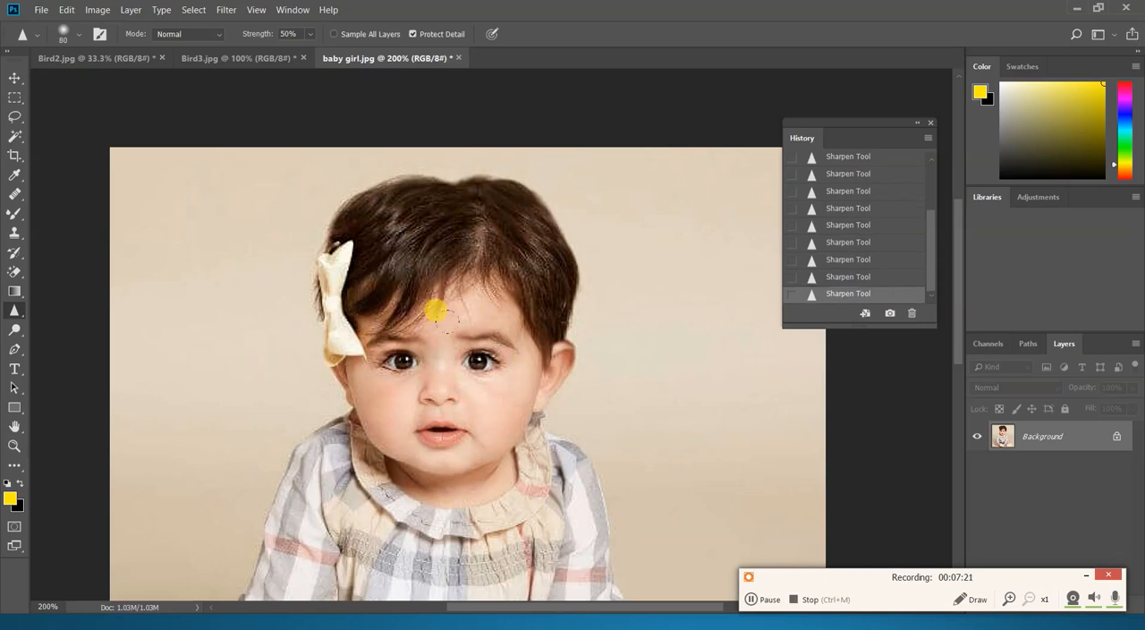
- Sharpen the baby's eyes, mouth and lower face with the Sharpen tool at 50% strength
mouse_move(384, 356)
left_mouse_down()
mouse_move(407, 360)
mouse_move(427, 397)
mouse_move(407, 393)
mouse_move(419, 394)
left_mouse_up()
left_click_drag(454, 452, 479, 426)
mouse_move(479, 426)
left_mouse_down()
mouse_move(470, 464)
mouse_move(379, 505)
mouse_move(302, 422)
mouse_move(376, 467)
mouse_move(439, 467)
mouse_move(477, 444)
mouse_move(502, 422)
left_mouse_up()
mouse_move(476, 465)
left_mouse_down()
mouse_move(369, 484)
mouse_move(352, 436)
left_mouse_up()
scroll(389, 477, "up", 1)
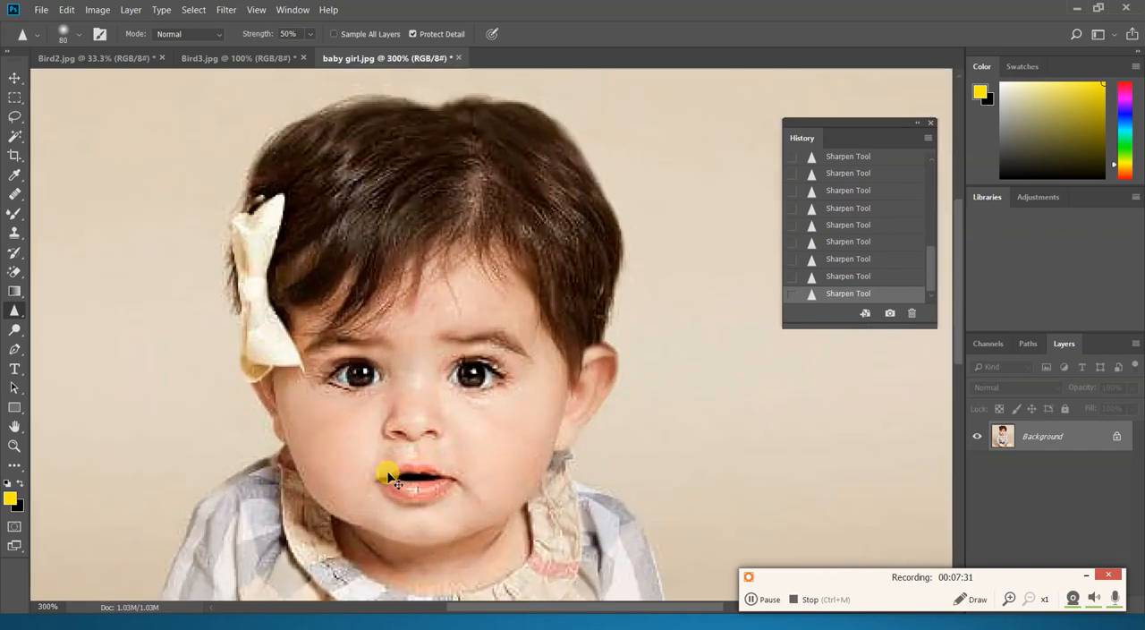
scroll(389, 477, "down", 4)
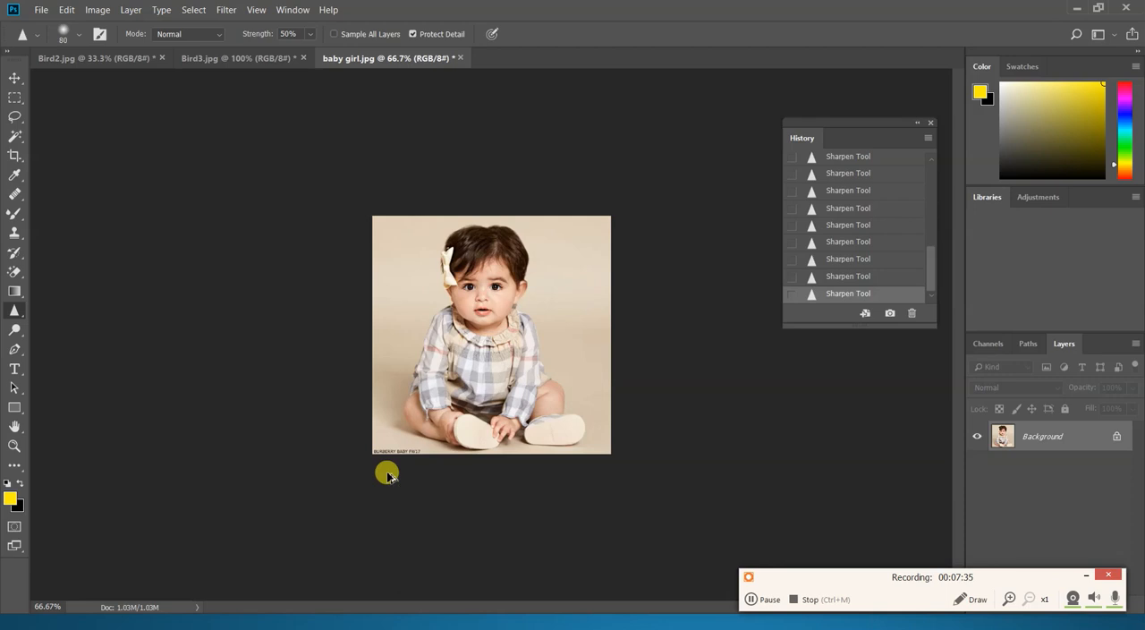
- Undo the most recent sharpening strokes and sharpen the area around the hair bow again
key("ctrl+z")
key("ctrl+z")
key("ctrl+z")
key("ctrl+z")
key("ctrl+z")
key("ctrl+z")
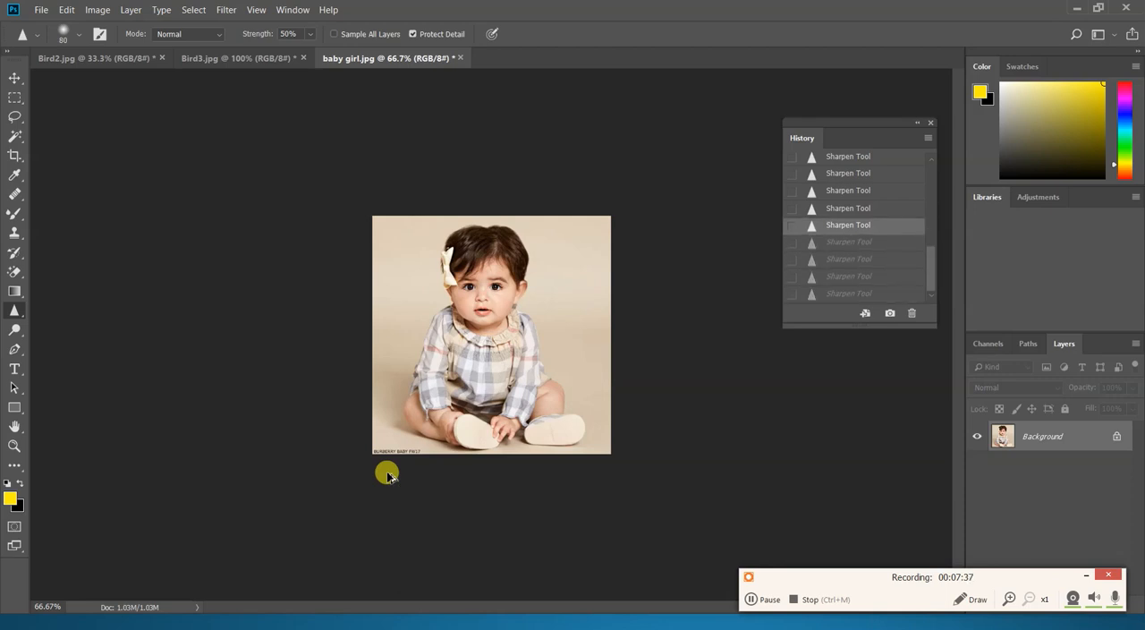
key("ctrl+z")
key("ctrl+z")
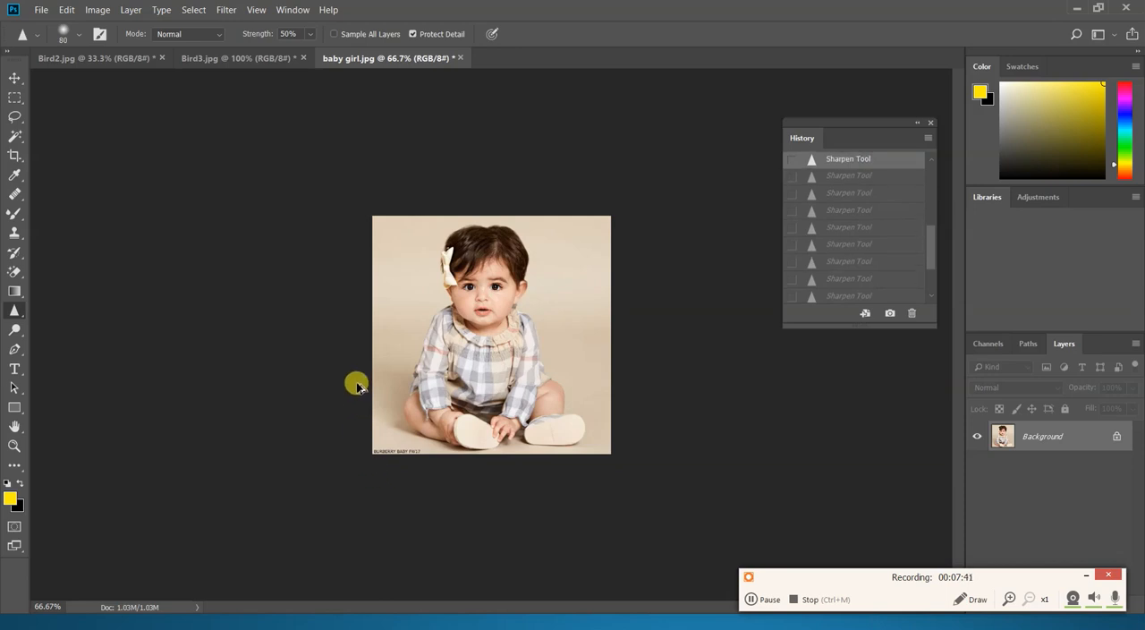
mouse_move(452, 261)
left_mouse_down()
mouse_move(473, 233)
mouse_move(455, 269)
mouse_move(504, 236)
mouse_move(517, 254)
mouse_move(509, 234)
mouse_move(513, 267)
mouse_move(464, 266)
mouse_move(502, 285)
mouse_move(457, 263)
mouse_move(459, 287)
mouse_move(434, 298)
left_mouse_up()
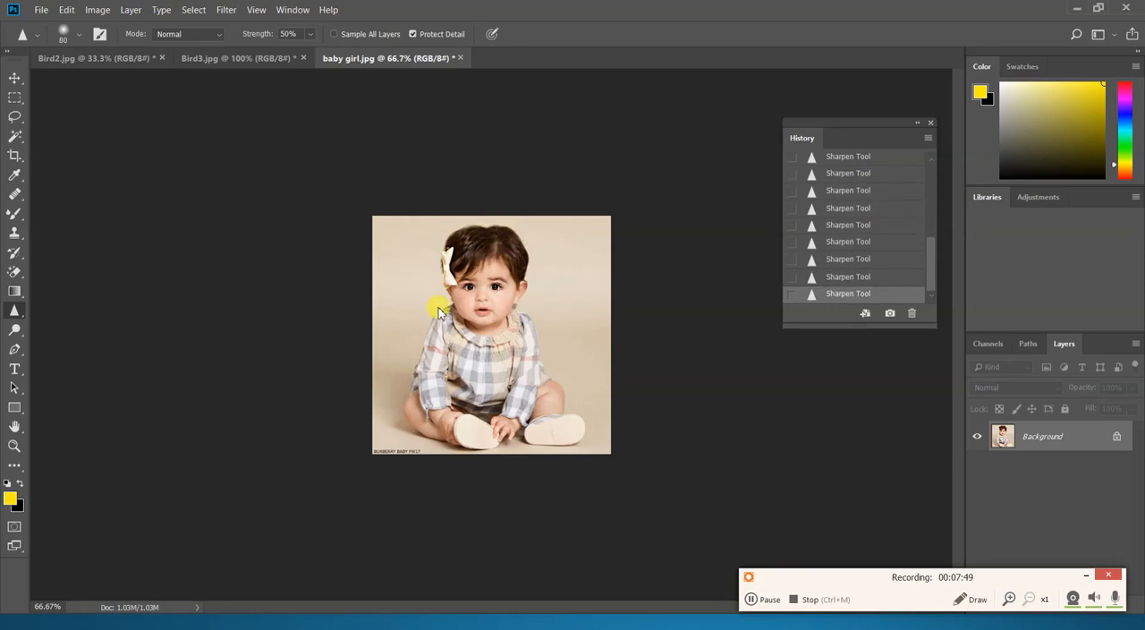
- Open the image burn1 from the Images folder
key("ctrl+o")
scroll(438, 235, "down", 1)
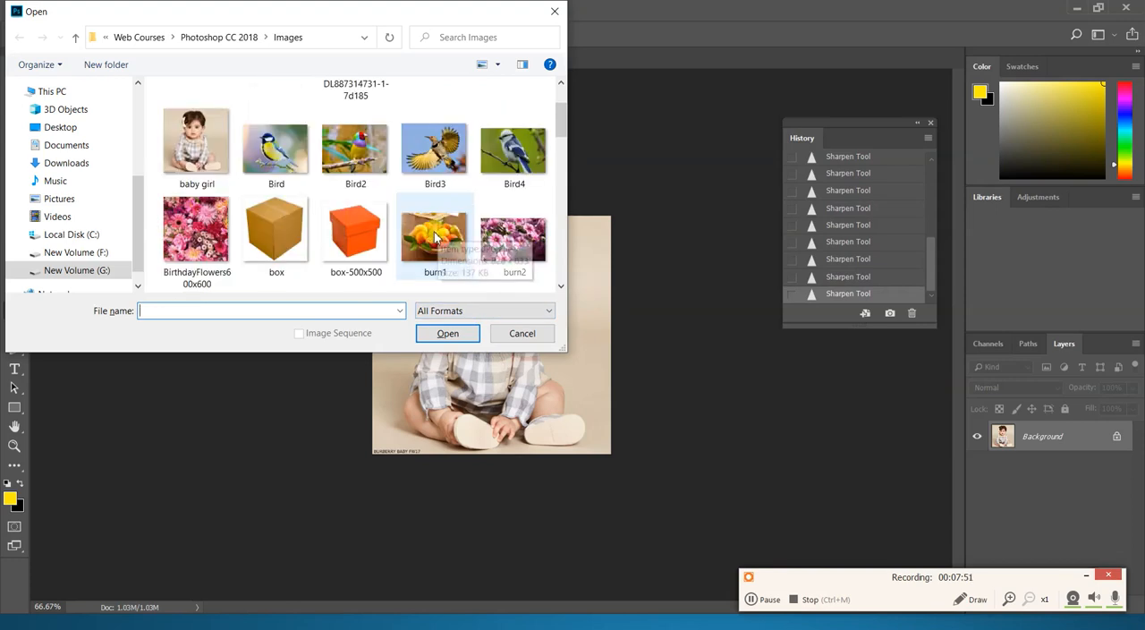
scroll(438, 235, "down", 1)
left_click(445, 147)
left_click(448, 333)
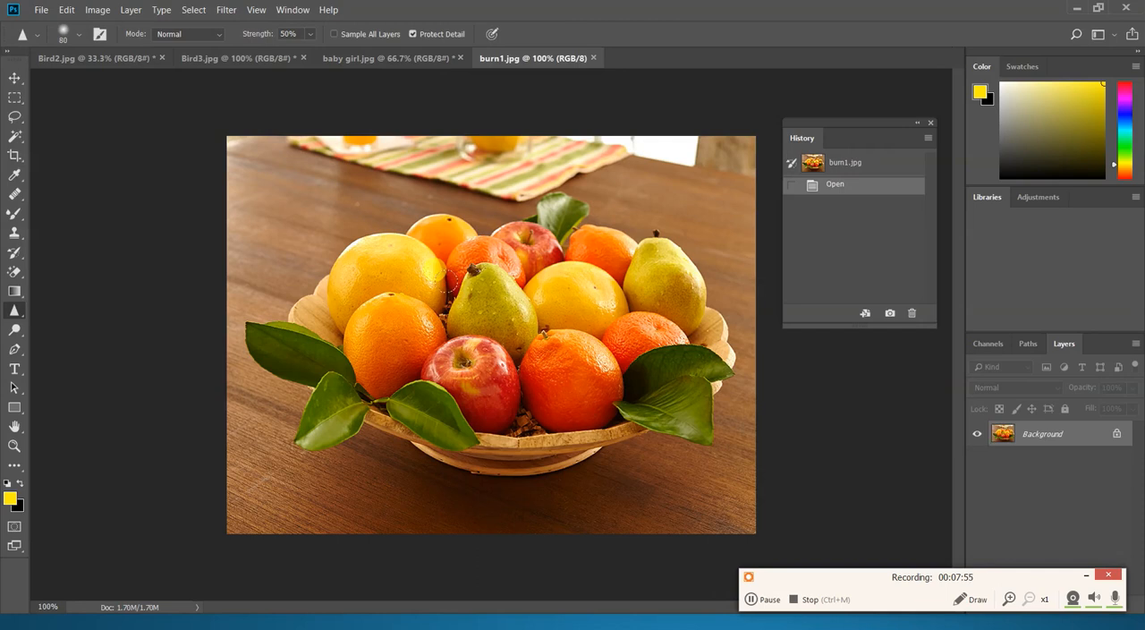
- Sharpen the orange, the red apple and the green leaves with the Sharpen tool at brush size 125 and 50% strength
key("ctrl+plus")
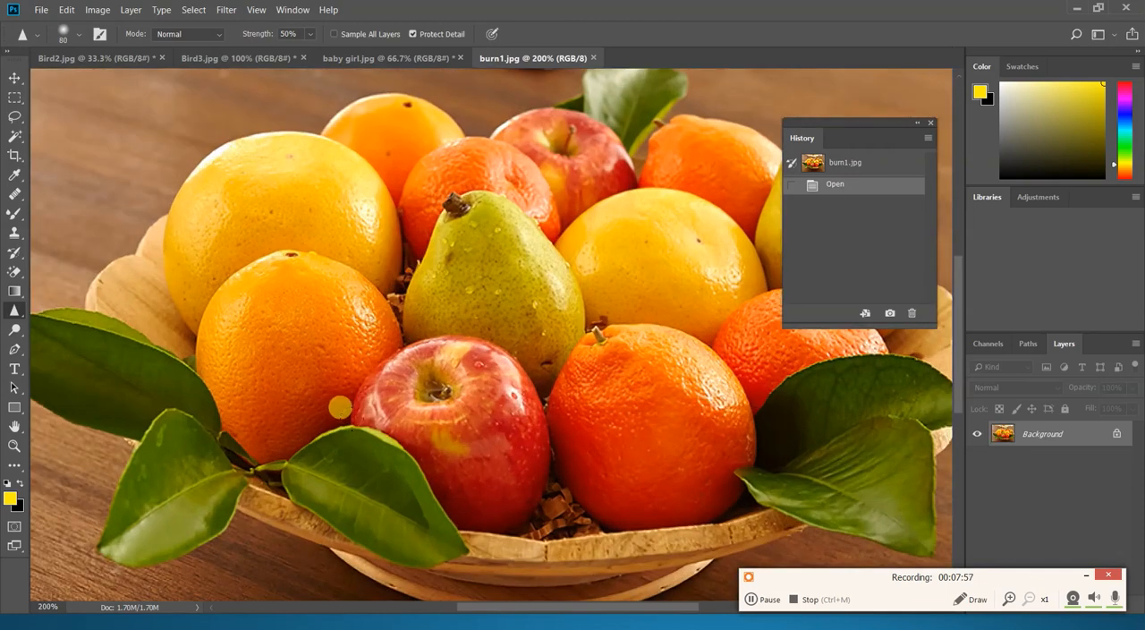
scroll(358, 452, "down", 1)
key("bracketright")
key("bracketright")
mouse_move(305, 415)
left_mouse_down()
mouse_move(271, 371)
mouse_move(283, 385)
left_mouse_up()
mouse_move(397, 448)
left_mouse_down()
mouse_move(259, 374)
mouse_move(393, 452)
left_mouse_up()
mouse_move(145, 370)
left_mouse_down()
mouse_move(107, 421)
mouse_move(118, 375)
mouse_move(128, 365)
mouse_move(56, 456)
mouse_move(149, 359)
mouse_move(100, 438)
mouse_move(143, 367)
mouse_move(41, 477)
left_mouse_up()
mouse_move(245, 377)
left_mouse_down()
mouse_move(292, 364)
mouse_move(388, 483)
left_mouse_up()
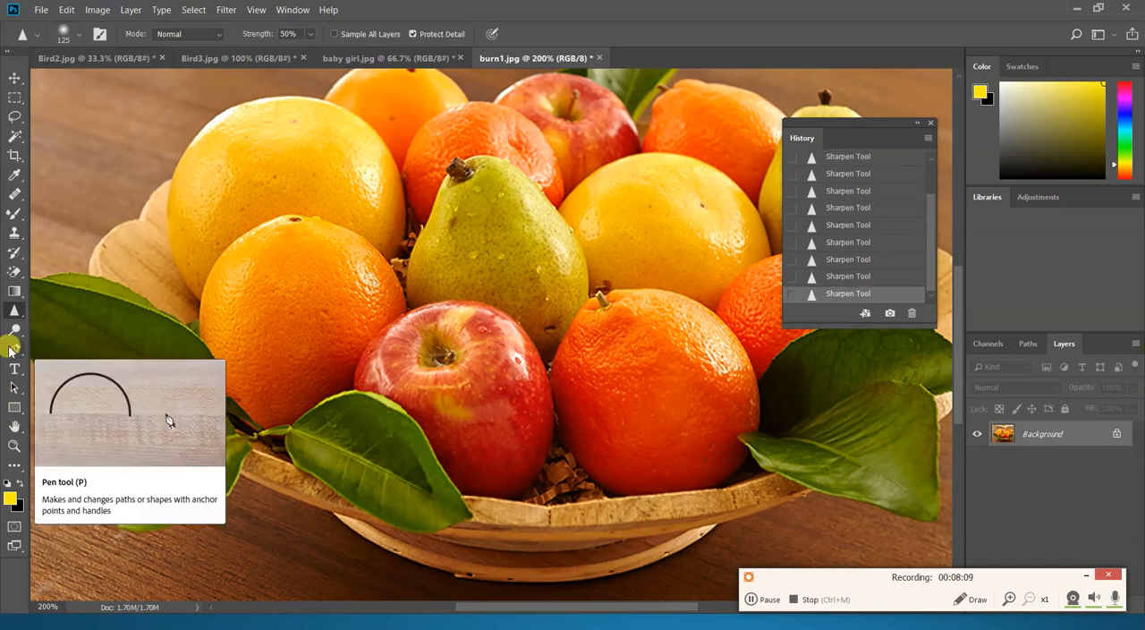
- Switch to the PowerPoint slide show, advance to the Smudge and Burn tool descriptions to read them, and return to Photoshop
key("alt+Tab")
key("alt+Tab")
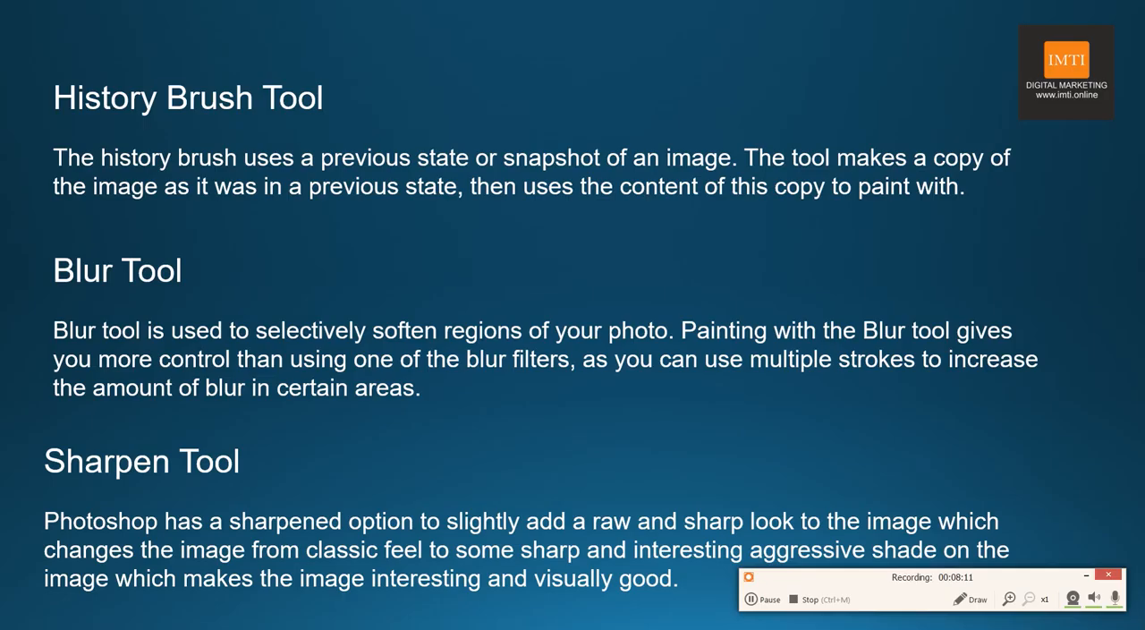
key("Right")
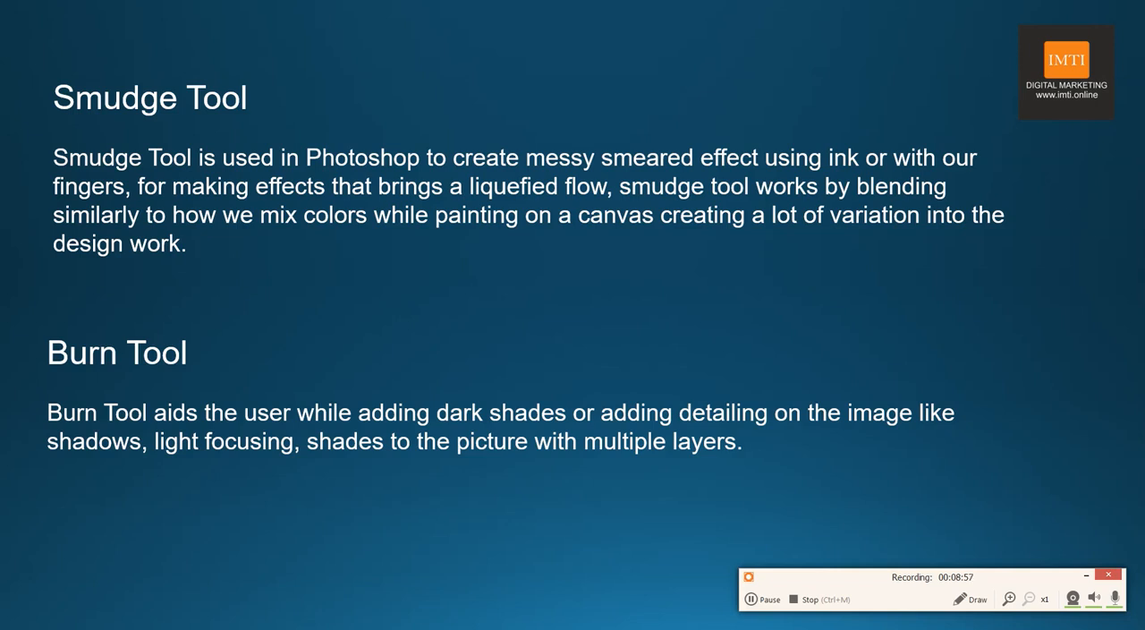
key("alt+Tab")
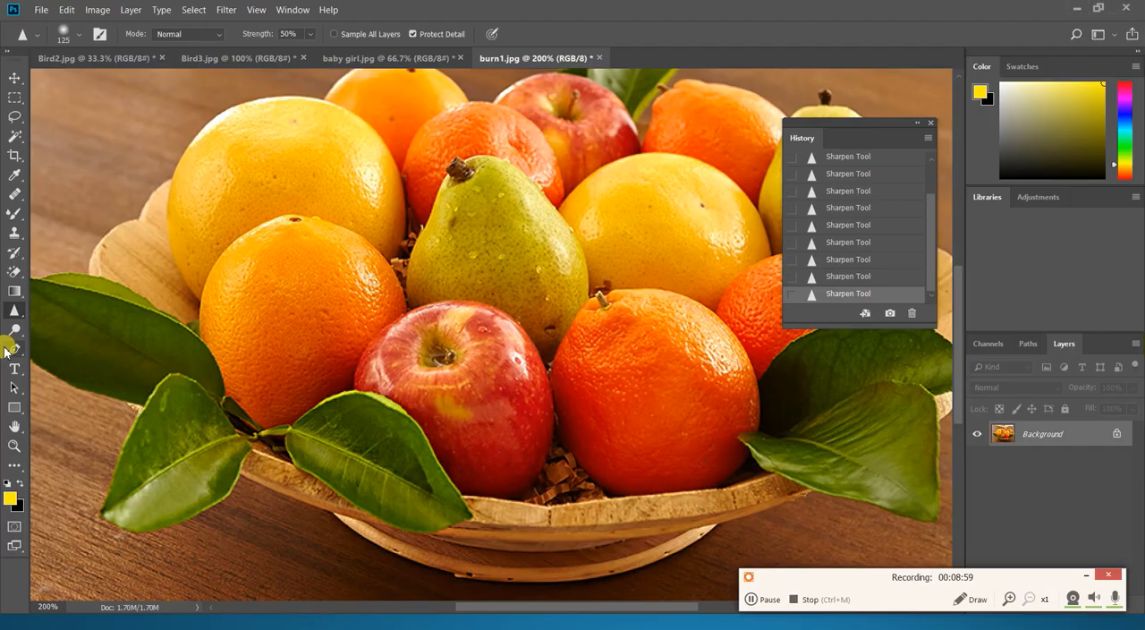
key("ctrl+minus")
key("ctrl+minus")
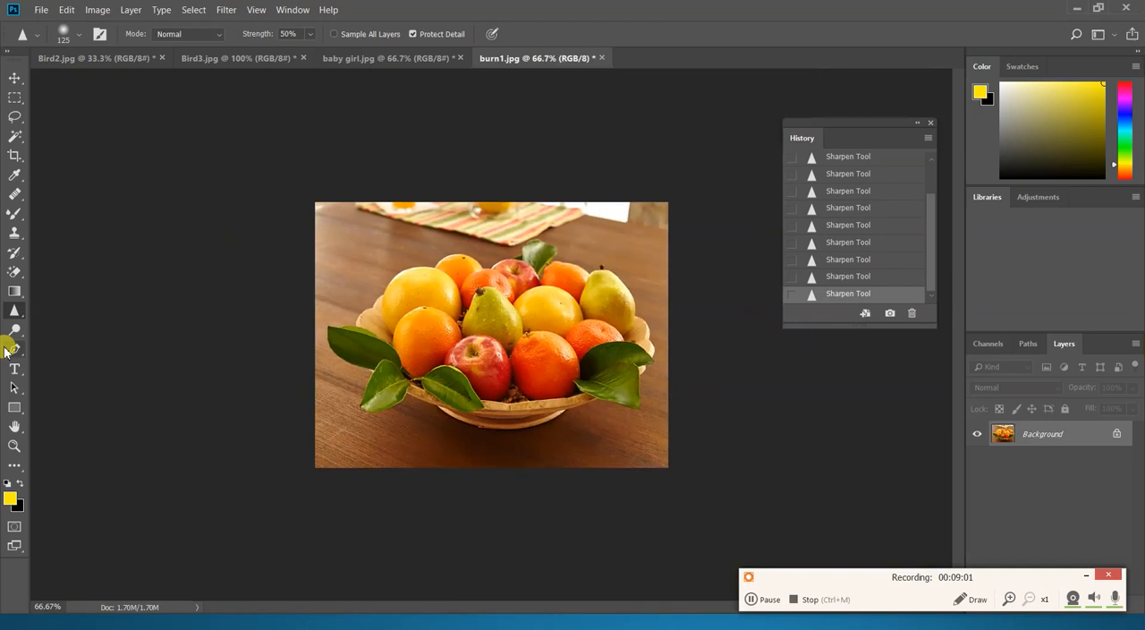
- Try to open the image download (1) from the Images folder
key("ctrl+o")
left_click(331, 248)
scroll(331, 249, "down", 2)
scroll(332, 249, "down", 1)
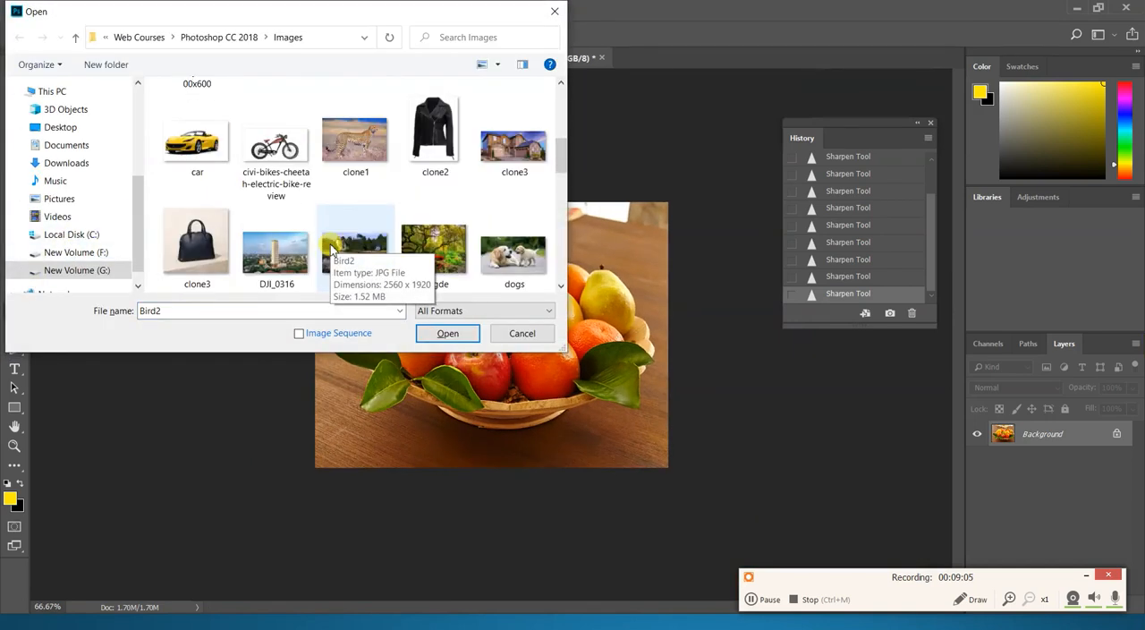
scroll(331, 249, "down", 2)
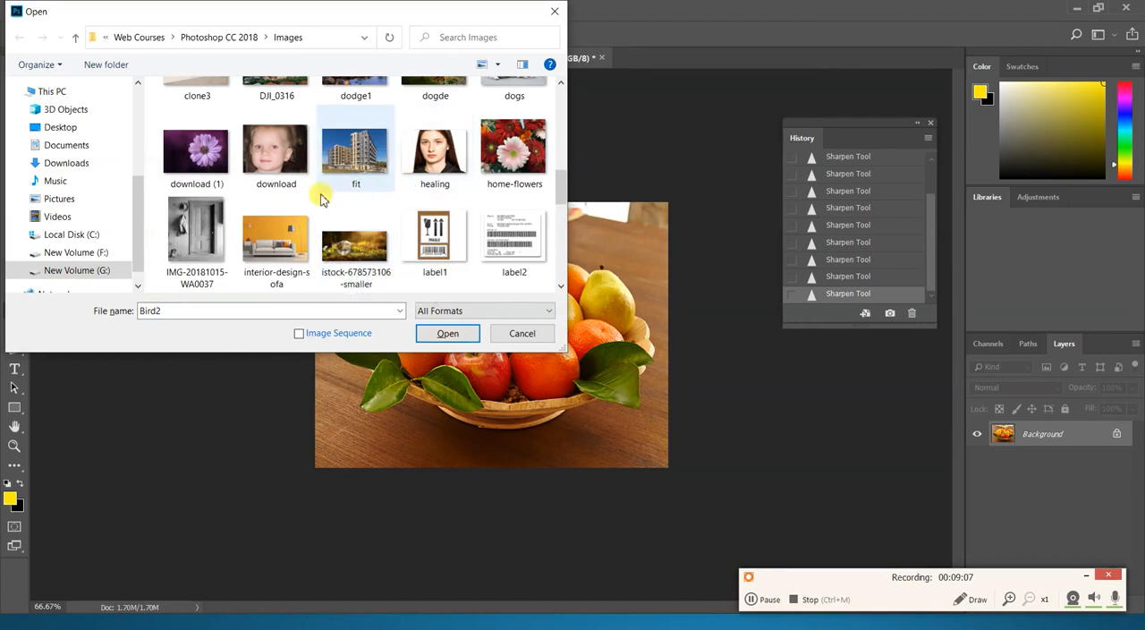
left_click(224, 160)
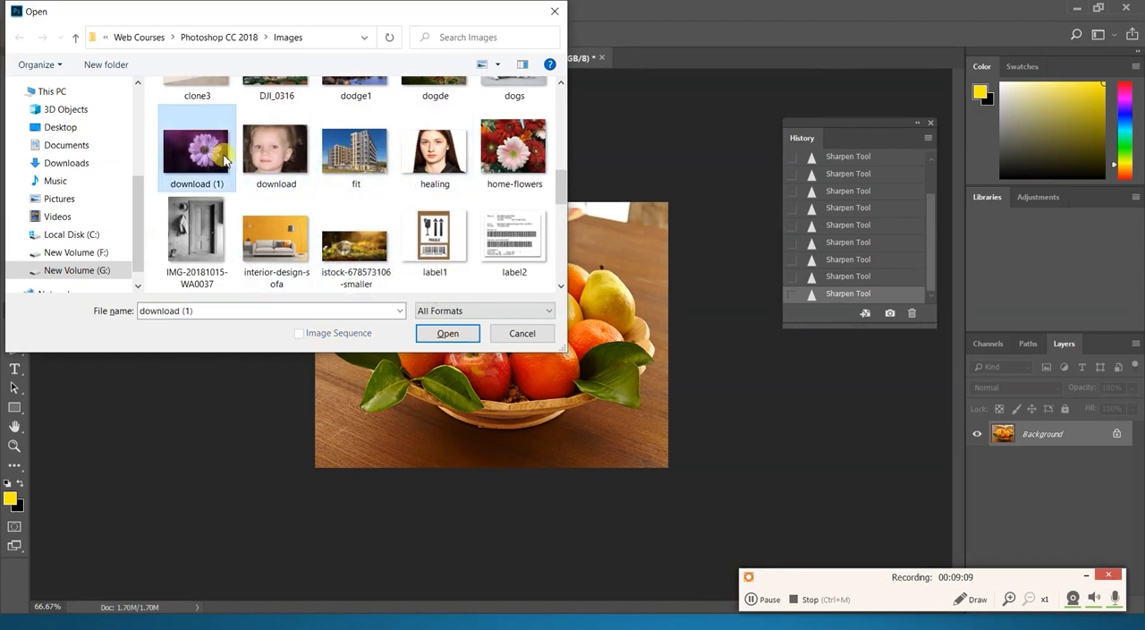
double_click(224, 160)
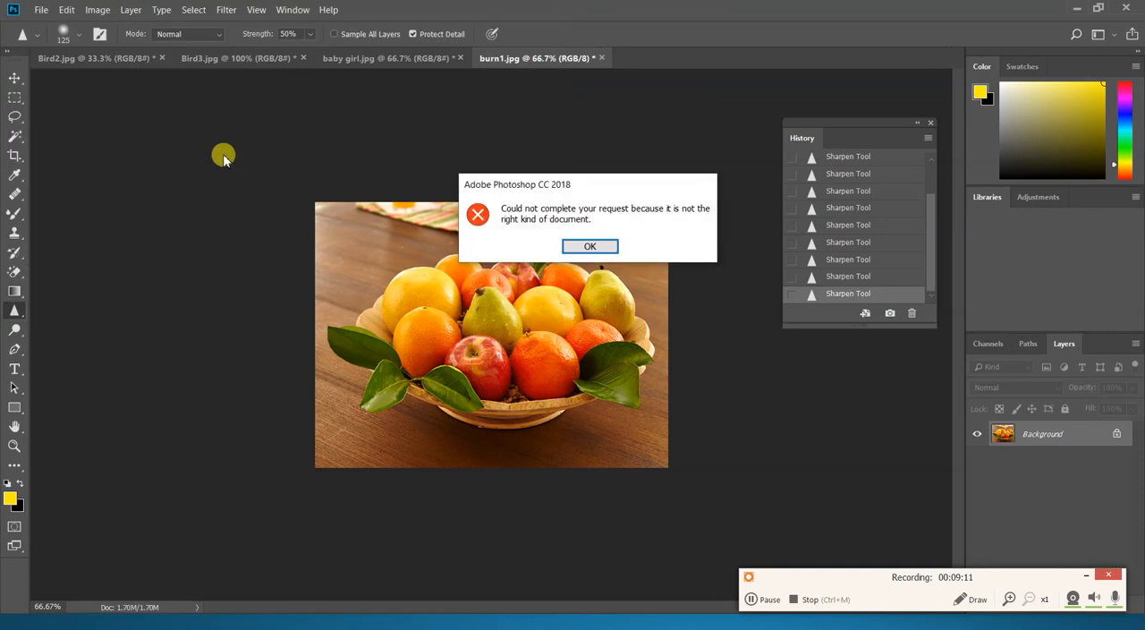
key("Return")
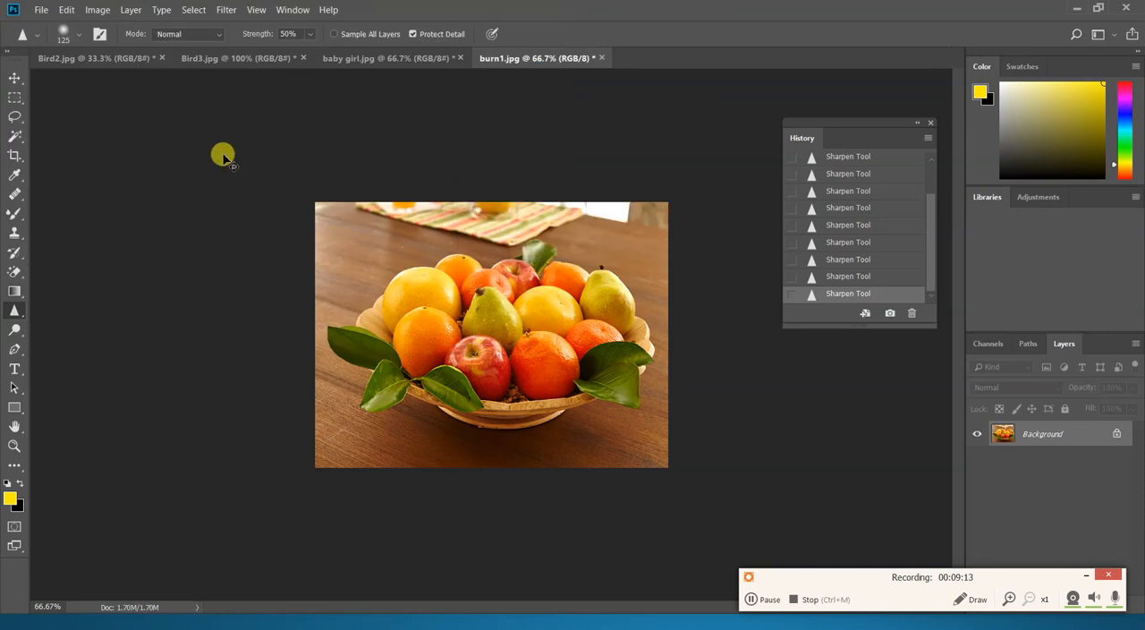
- Open the image Nature from the Images folder
key("ctrl+o")
scroll(491, 261, "down", 5)
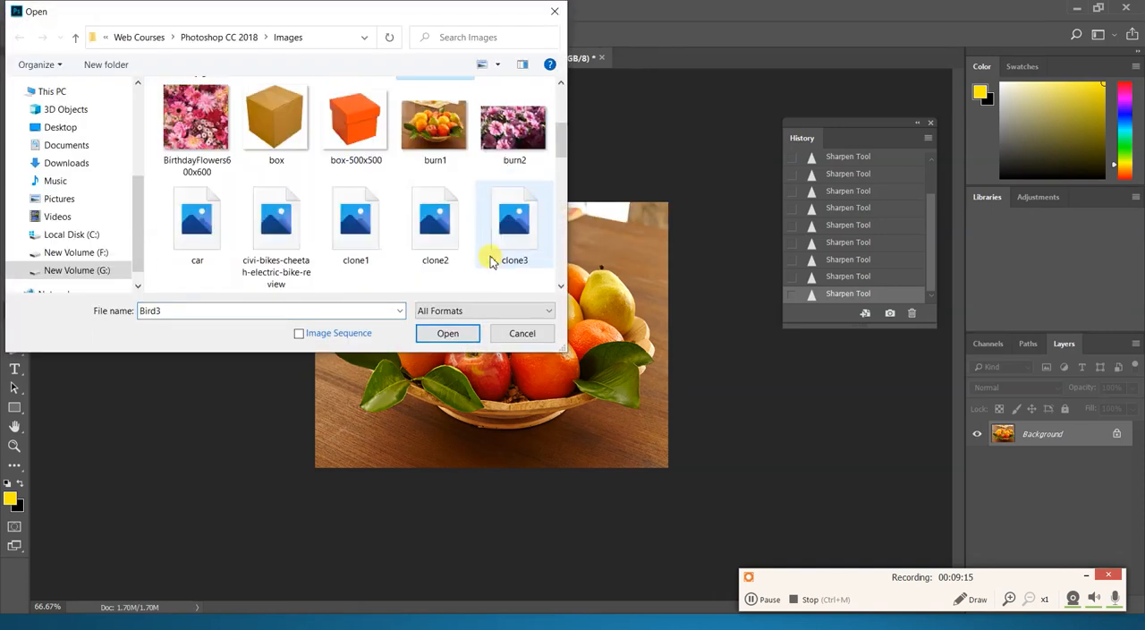
scroll(491, 261, "down", 1)
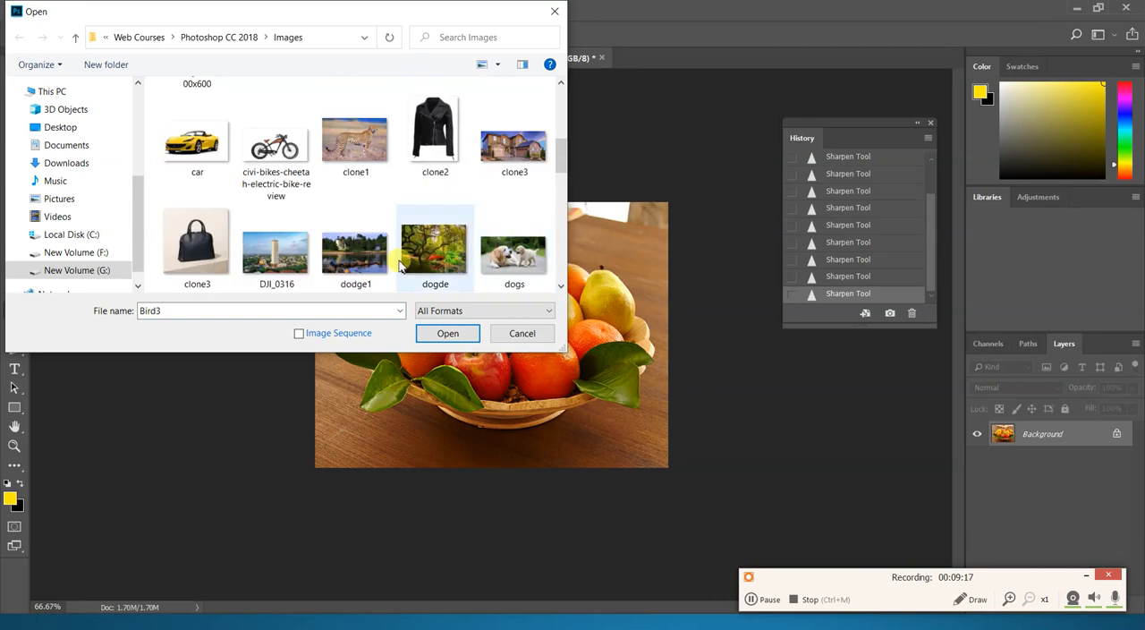
scroll(400, 264, "down", 1)
scroll(400, 264, "down", 1)
scroll(298, 255, "down", 1)
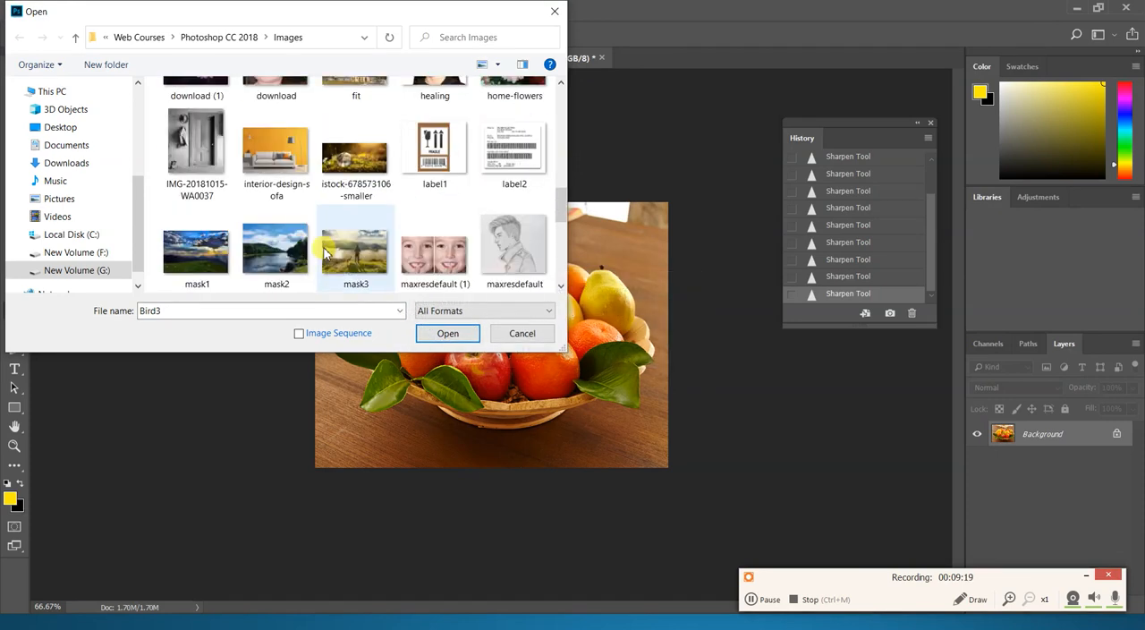
scroll(298, 255, "down", 1)
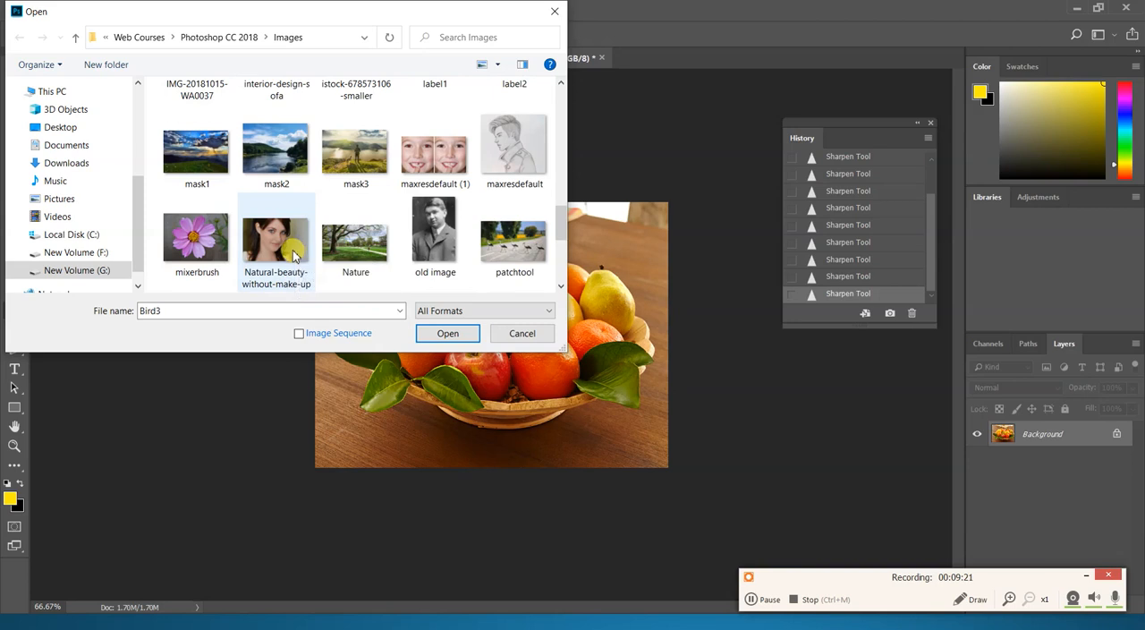
left_click(349, 248)
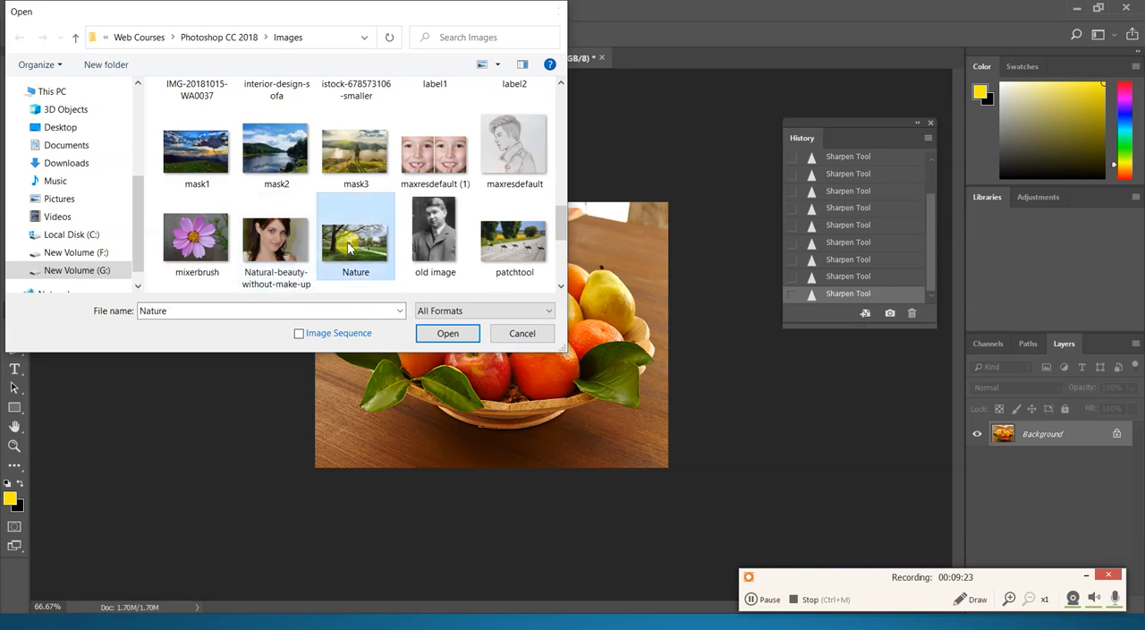
double_click(348, 247)
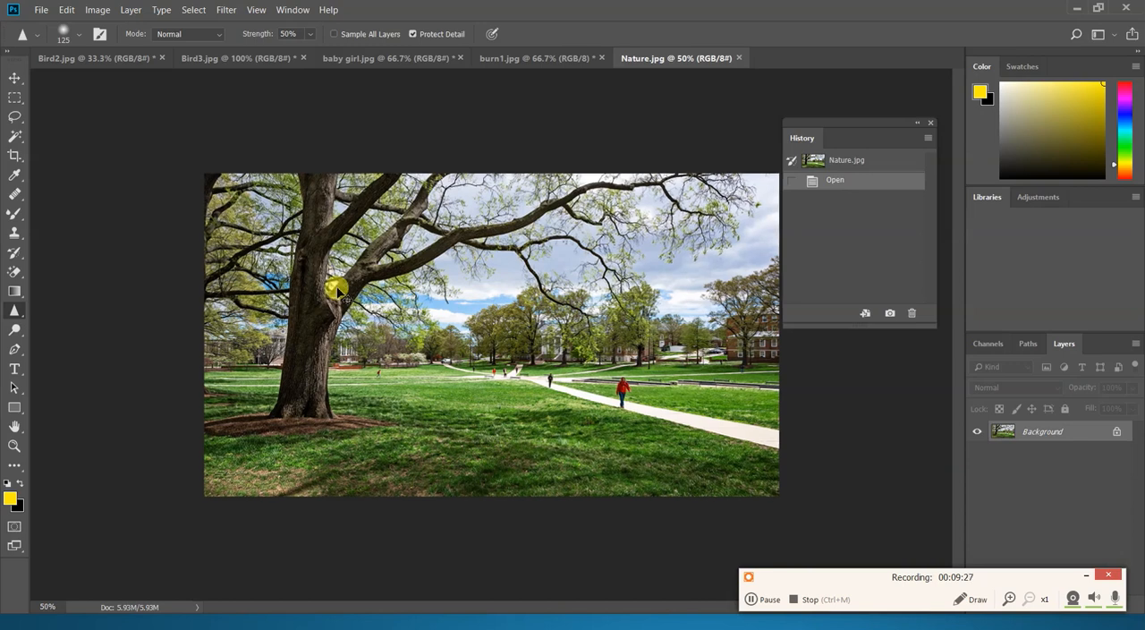
- Smear the lower part of the large tree's trunk with the Smudge tool at brush size 90 and 50% strength
key("ctrl+plus")
left_click_drag(14, 309, 55, 345)
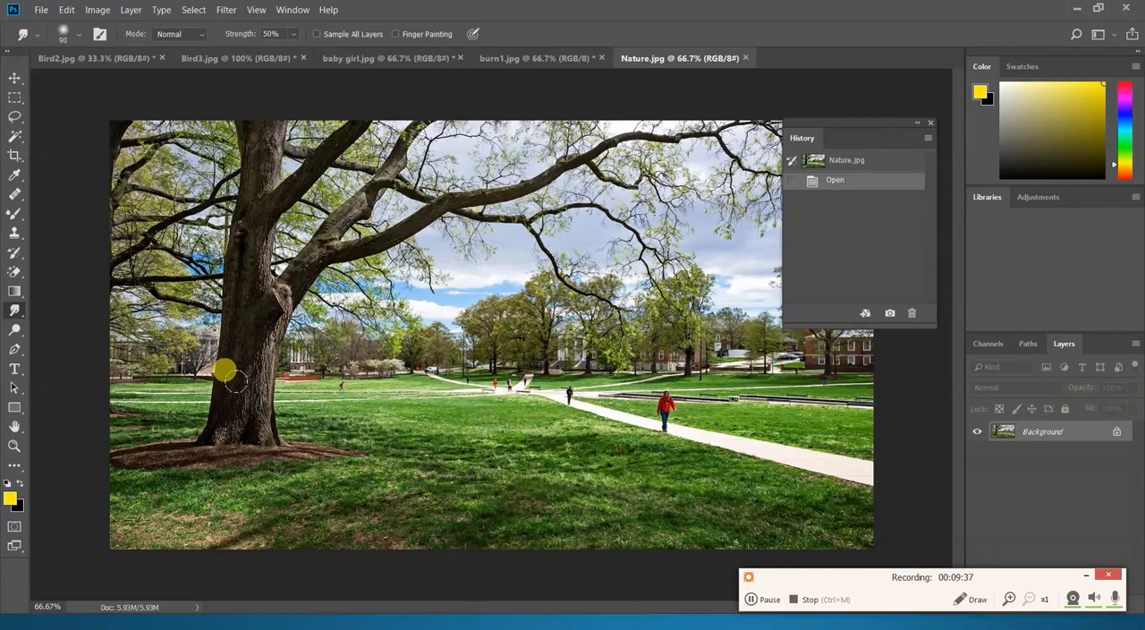
key("ctrl+plus")
left_click_drag(236, 365, 365, 381)
left_click_drag(271, 361, 280, 363)
left_click_drag(259, 327, 247, 492)
left_click_drag(301, 356, 305, 467)
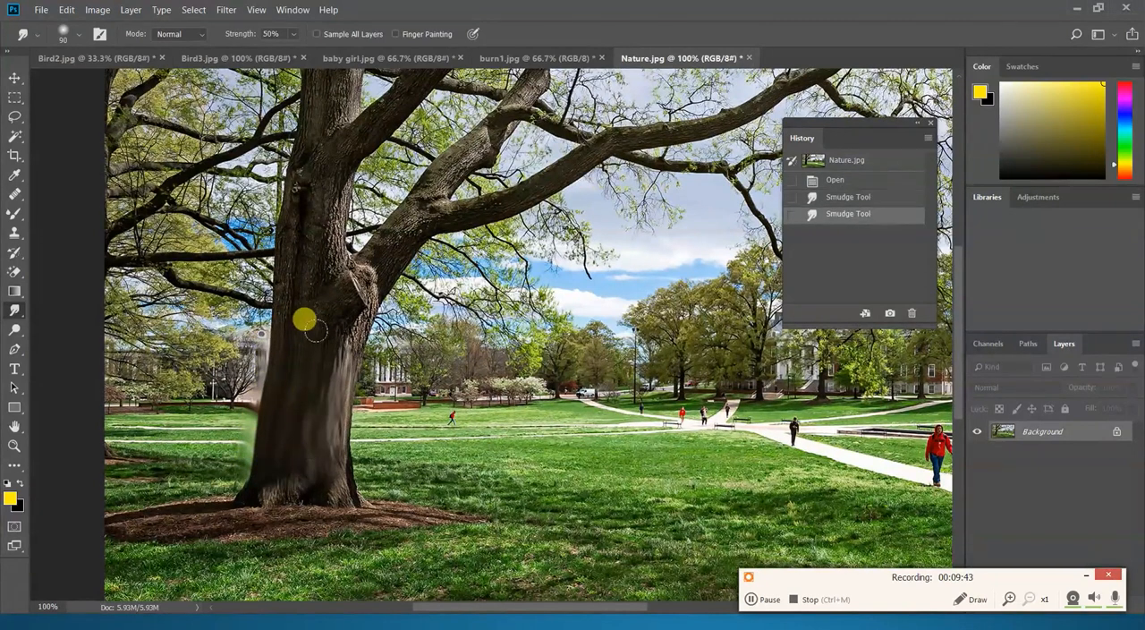
- Smudge the middle and upper parts of the tree trunk up to the branches
mouse_move(308, 357)
left_mouse_down()
mouse_move(319, 329)
mouse_move(366, 358)
left_mouse_up()
left_click_drag(310, 258, 296, 306)
left_click_drag(279, 217, 274, 285)
mouse_move(295, 163)
left_mouse_down()
mouse_move(306, 249)
mouse_move(316, 187)
mouse_move(295, 233)
left_mouse_up()
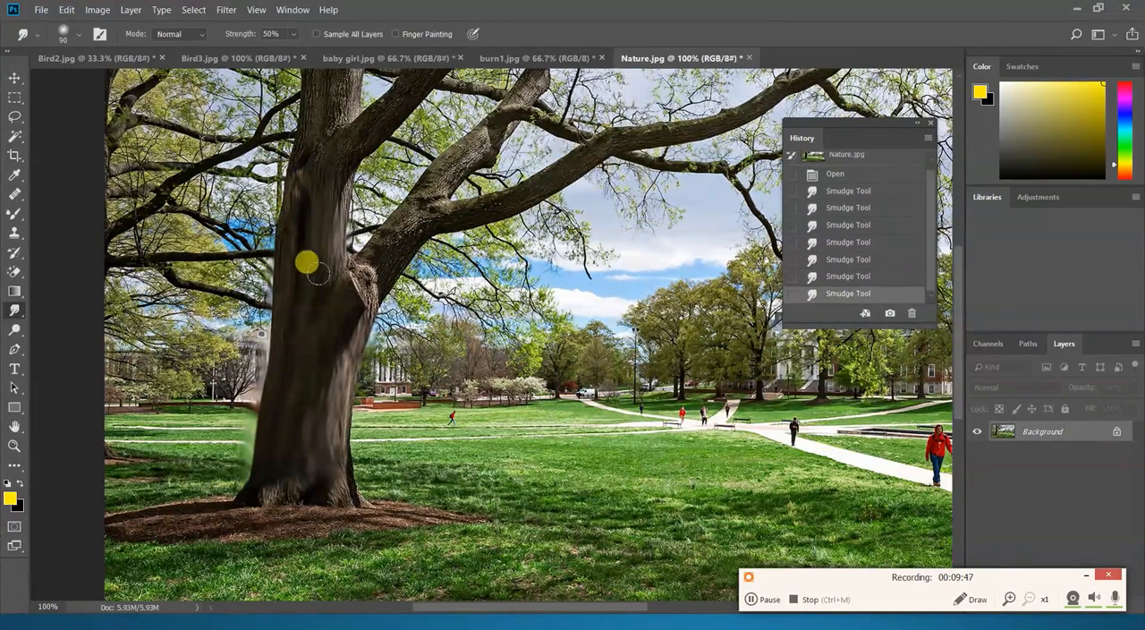
- Smear the trunk's fork and the large branches growing from it with the Smudge tool at 50% strength
left_click_drag(344, 272, 367, 253)
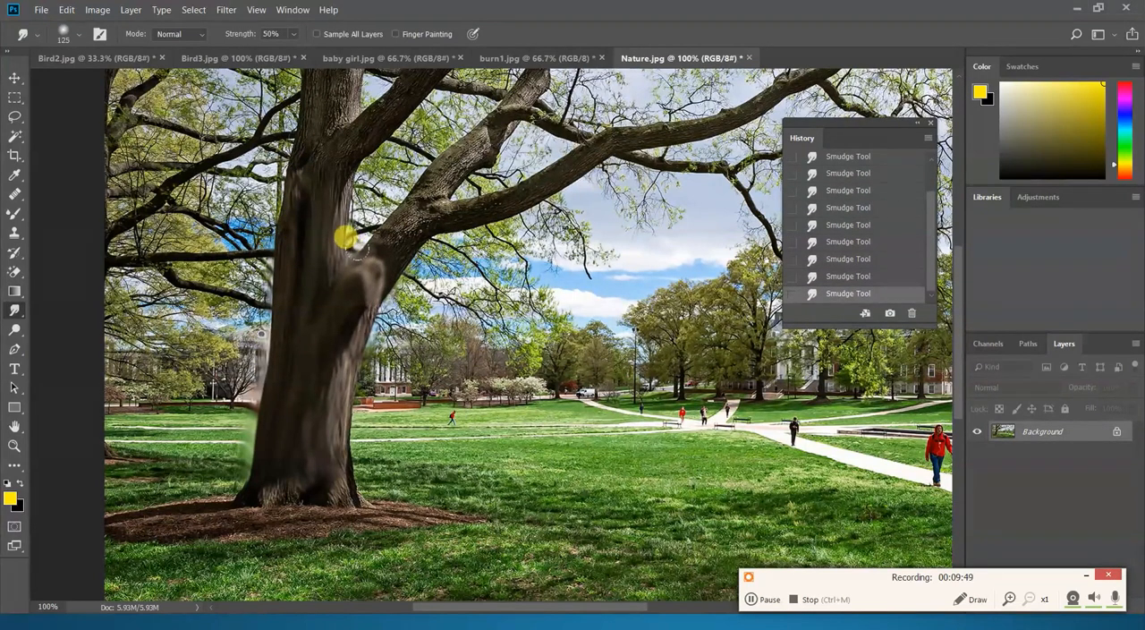
key("bracketright")
key("bracketright")
mouse_move(364, 243)
left_mouse_down()
mouse_move(524, 85)
mouse_move(451, 205)
mouse_move(595, 146)
mouse_move(756, 87)
left_mouse_up()
left_click_drag(559, 197, 508, 315)
mouse_move(309, 427)
left_mouse_down()
mouse_move(275, 369)
mouse_move(289, 271)
mouse_move(414, 146)
mouse_move(318, 190)
mouse_move(272, 262)
mouse_move(274, 229)
mouse_move(249, 284)
mouse_move(270, 154)
mouse_move(291, 131)
mouse_move(296, 231)
mouse_move(247, 267)
mouse_move(240, 252)
mouse_move(264, 198)
mouse_move(294, 197)
left_mouse_up()
scroll(294, 197, "up", 5)
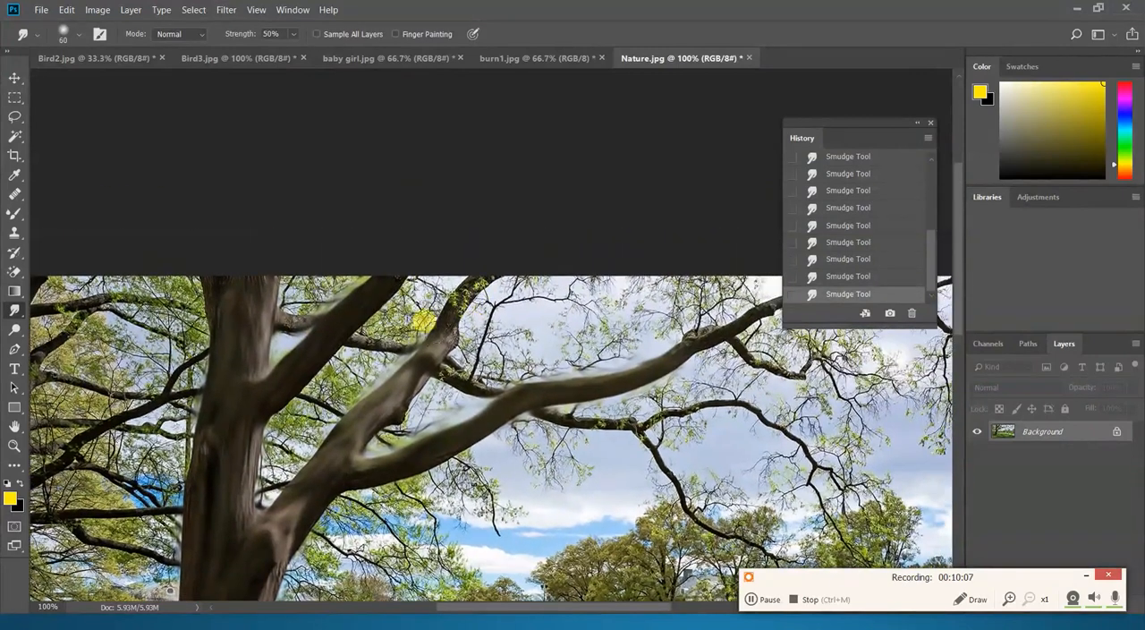
left_click_drag(425, 320, 465, 259)
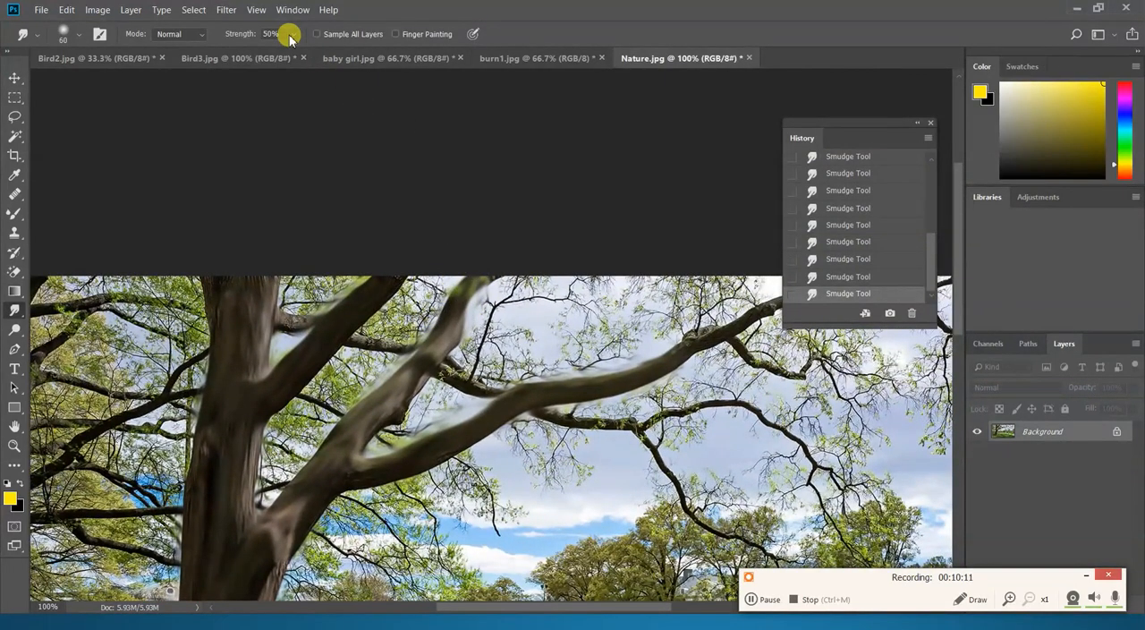
- Smudge the tree's mulch bed and the grass around and beyond it at brush size 90
scroll(403, 313, "down", 7)
left_click_drag(372, 305, 385, 277)
mouse_move(272, 469)
left_mouse_down()
mouse_move(115, 485)
mouse_move(382, 468)
mouse_move(354, 502)
mouse_move(362, 474)
mouse_move(424, 474)
mouse_move(257, 524)
mouse_move(123, 541)
mouse_move(205, 499)
mouse_move(189, 523)
mouse_move(124, 526)
mouse_move(105, 548)
mouse_move(286, 502)
mouse_move(275, 495)
mouse_move(235, 506)
mouse_move(264, 507)
mouse_move(258, 545)
mouse_move(295, 540)
mouse_move(299, 509)
mouse_move(347, 510)
mouse_move(326, 552)
mouse_move(318, 539)
mouse_move(163, 579)
mouse_move(113, 571)
mouse_move(419, 567)
mouse_move(388, 537)
mouse_move(387, 518)
mouse_move(430, 528)
mouse_move(392, 524)
mouse_move(439, 536)
mouse_move(425, 542)
mouse_move(531, 546)
mouse_move(462, 499)
mouse_move(532, 487)
left_mouse_up()
mouse_move(461, 427)
left_mouse_down()
mouse_move(402, 419)
mouse_move(429, 406)
mouse_move(354, 399)
mouse_move(572, 411)
mouse_move(425, 439)
mouse_move(519, 453)
mouse_move(599, 447)
mouse_move(614, 412)
mouse_move(599, 419)
mouse_move(666, 407)
mouse_move(769, 425)
mouse_move(886, 467)
mouse_move(664, 522)
mouse_move(604, 514)
mouse_move(657, 480)
mouse_move(599, 499)
mouse_move(867, 508)
mouse_move(840, 533)
mouse_move(648, 567)
mouse_move(906, 536)
mouse_move(931, 548)
mouse_move(894, 484)
mouse_move(687, 494)
mouse_move(713, 475)
mouse_move(888, 453)
mouse_move(646, 440)
left_mouse_up()
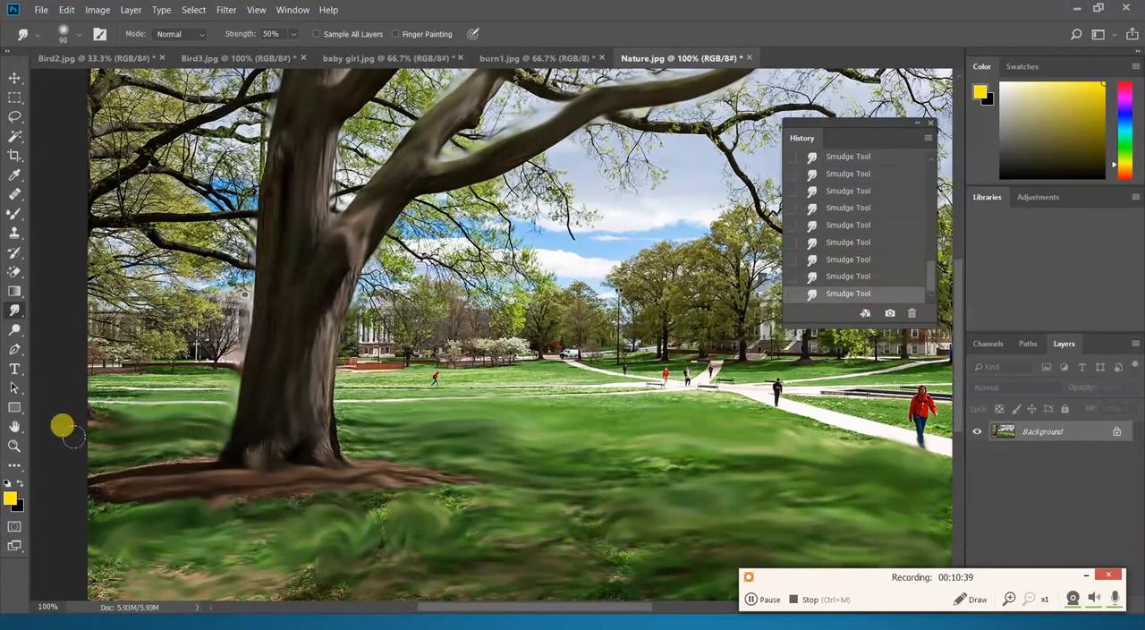
- Enlarge the Smudge brush to 175 and smear the remaining foreground grass along the photo's lower edge up to the path
key("ctrl+minus")
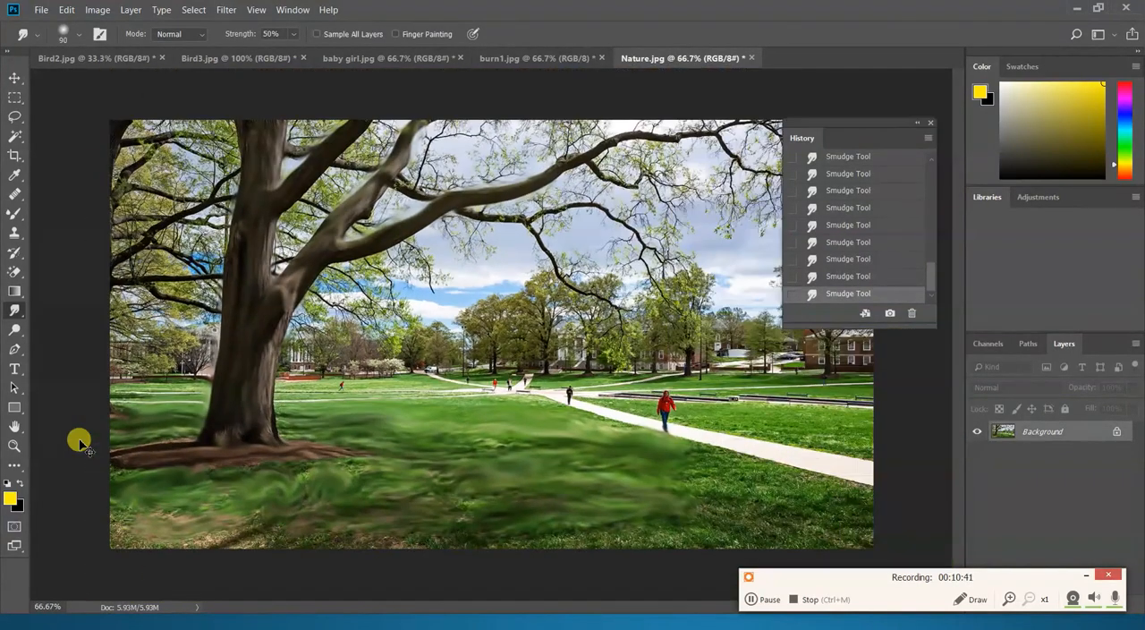
key("ctrl+minus")
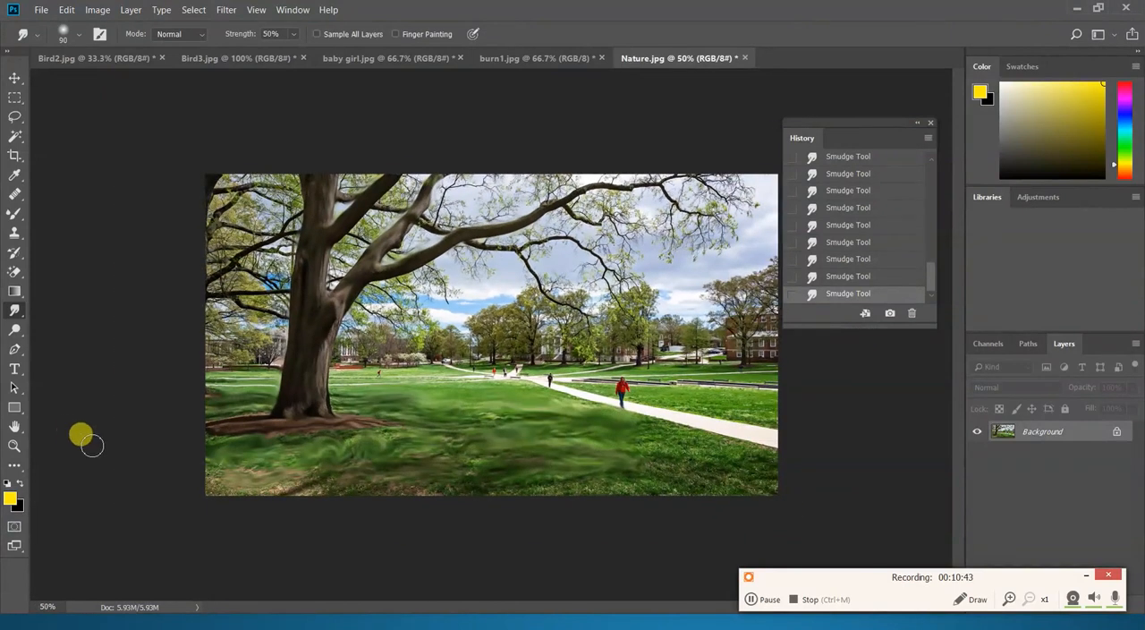
key("bracketright")
key("bracketright")
key("bracketright")
key("bracketright")
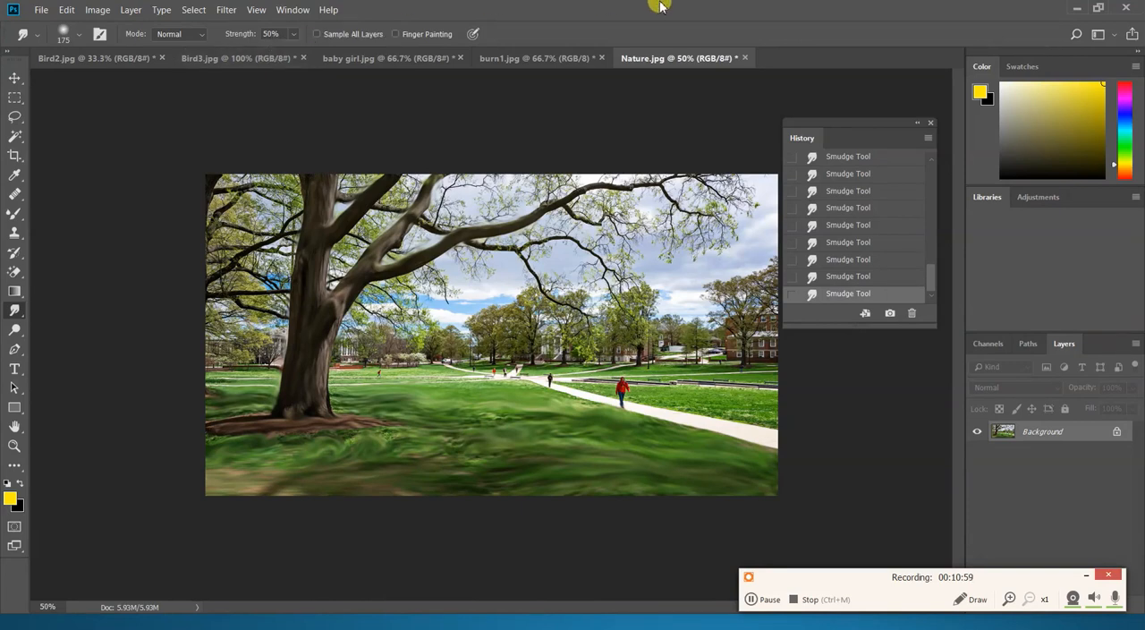
- Switch to the slide show, read the Smudge Tool and Burn Tool descriptions, and return to Photoshop
key("alt+Tab")
key("alt+Tab")
key("alt+Tab")
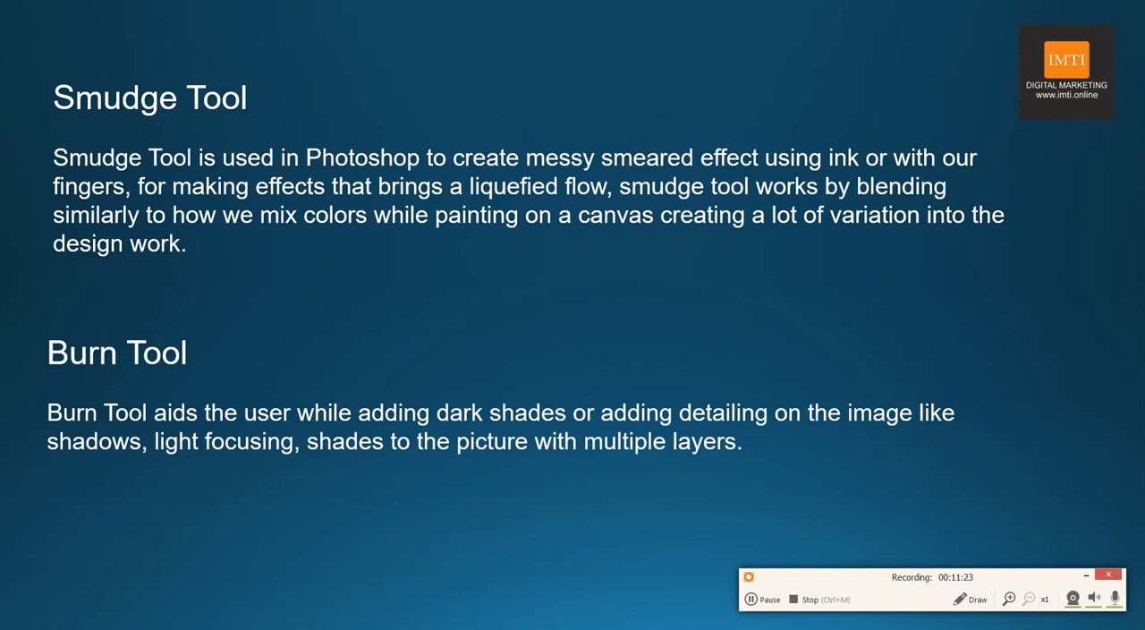
key("alt+Tab")
key("Tab")
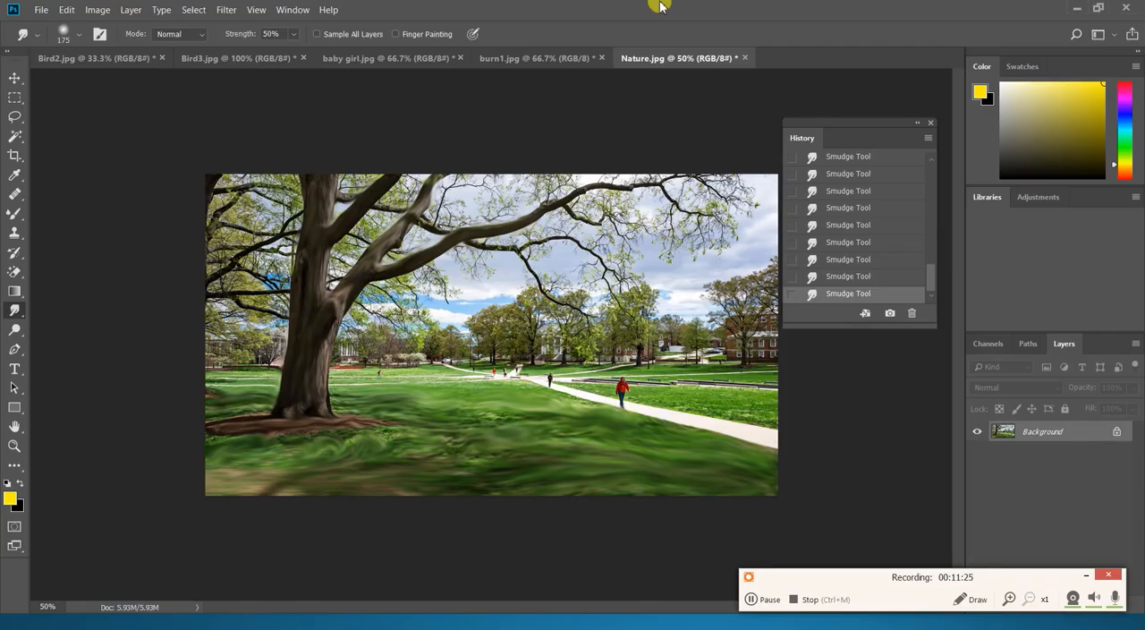
- Close the Bird2, Bird3, baby girl, burn1 and Nature images without saving their changes
left_click(162, 57)
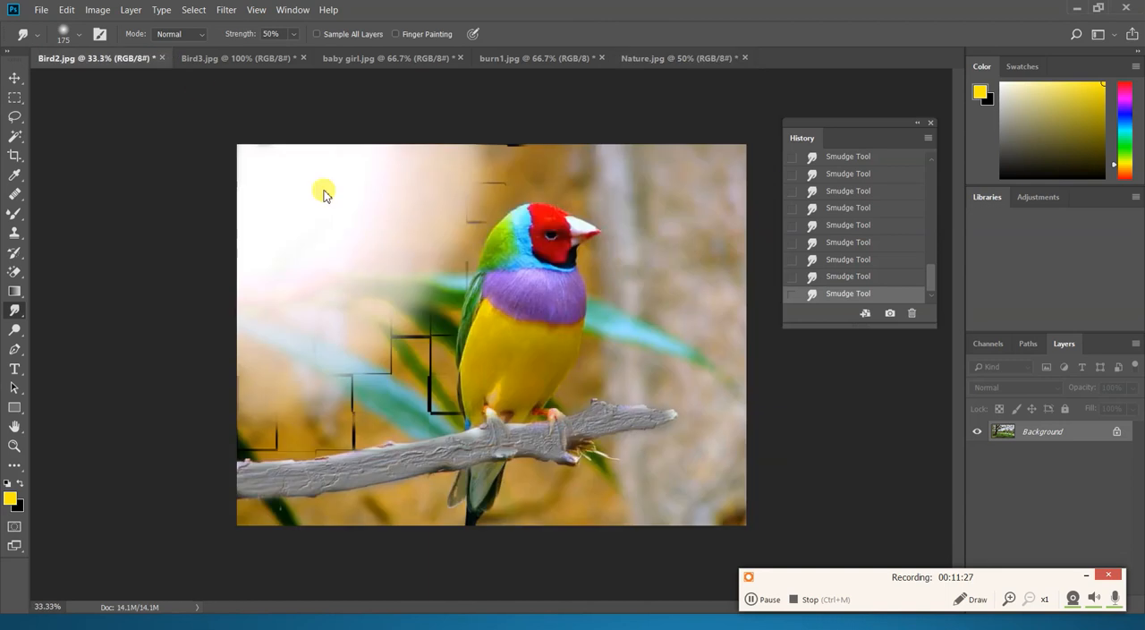
left_click(596, 246)
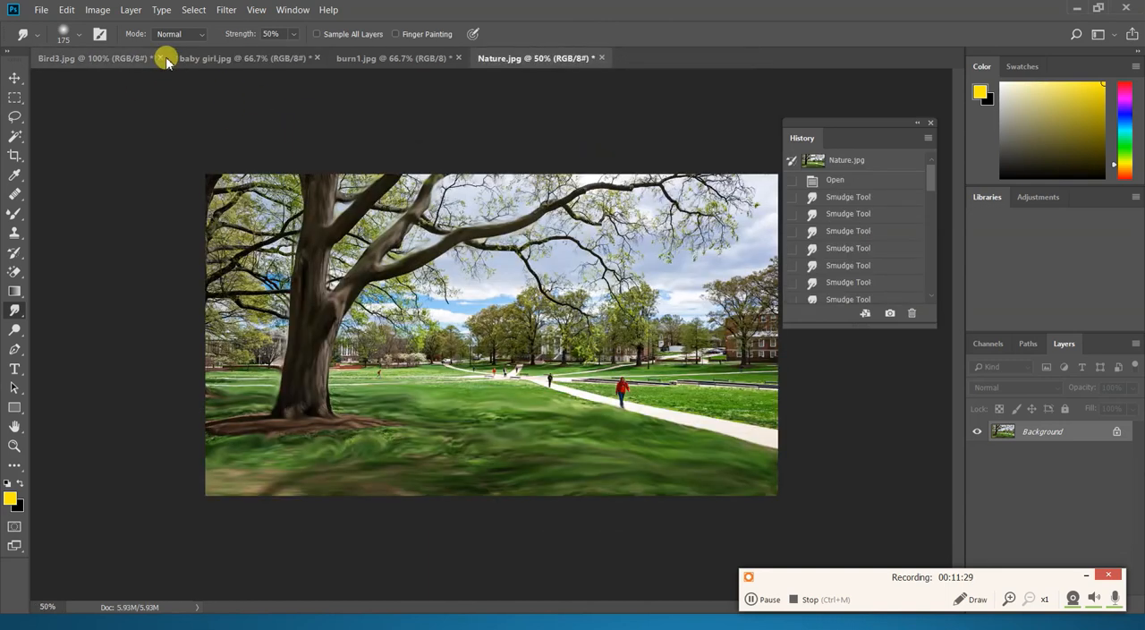
left_click(164, 56)
key("n")
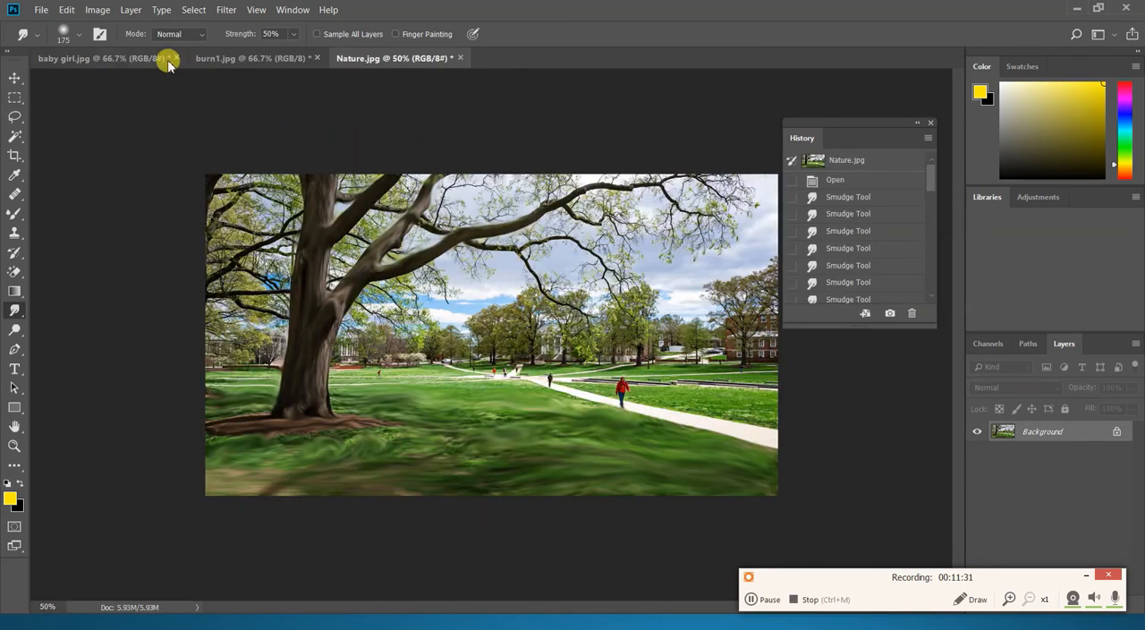
left_click(176, 57)
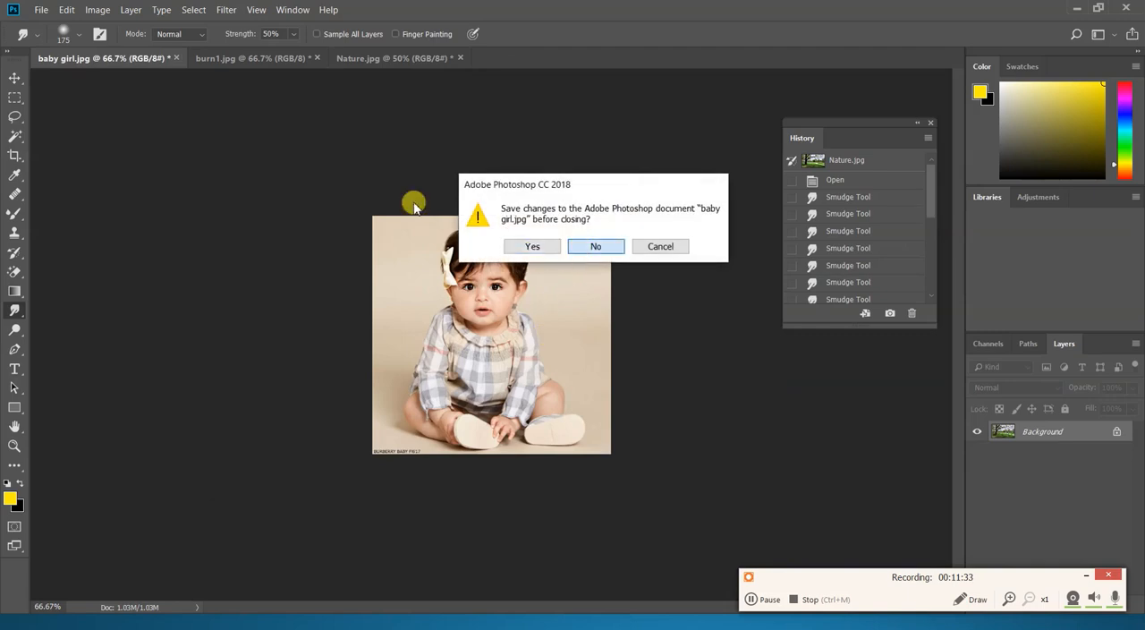
key("n")
left_click(160, 58)
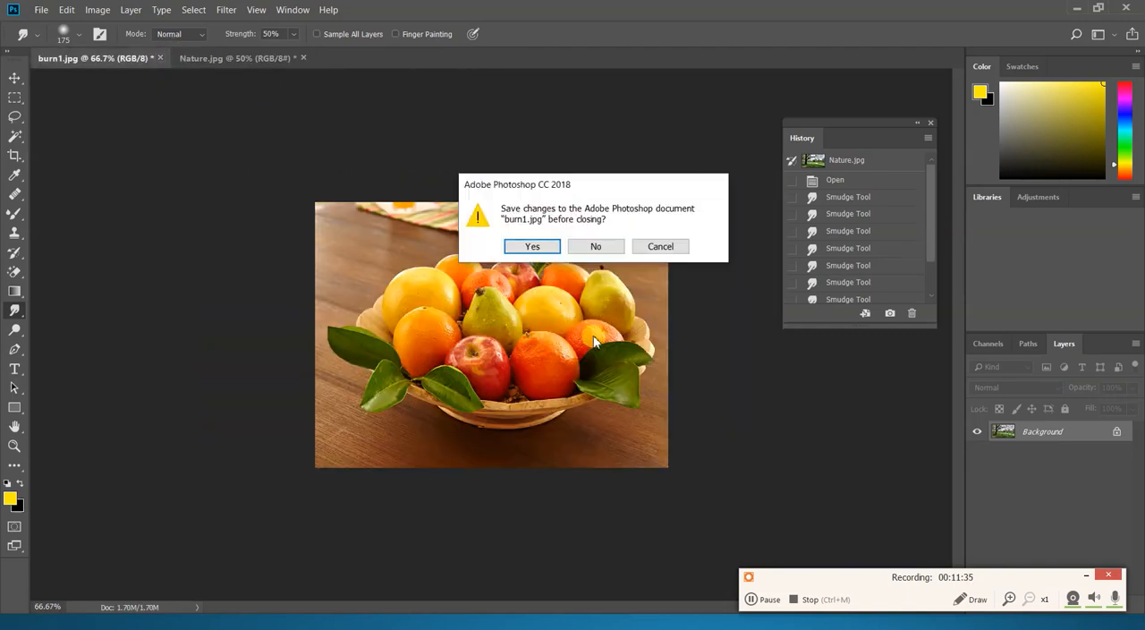
key("n")
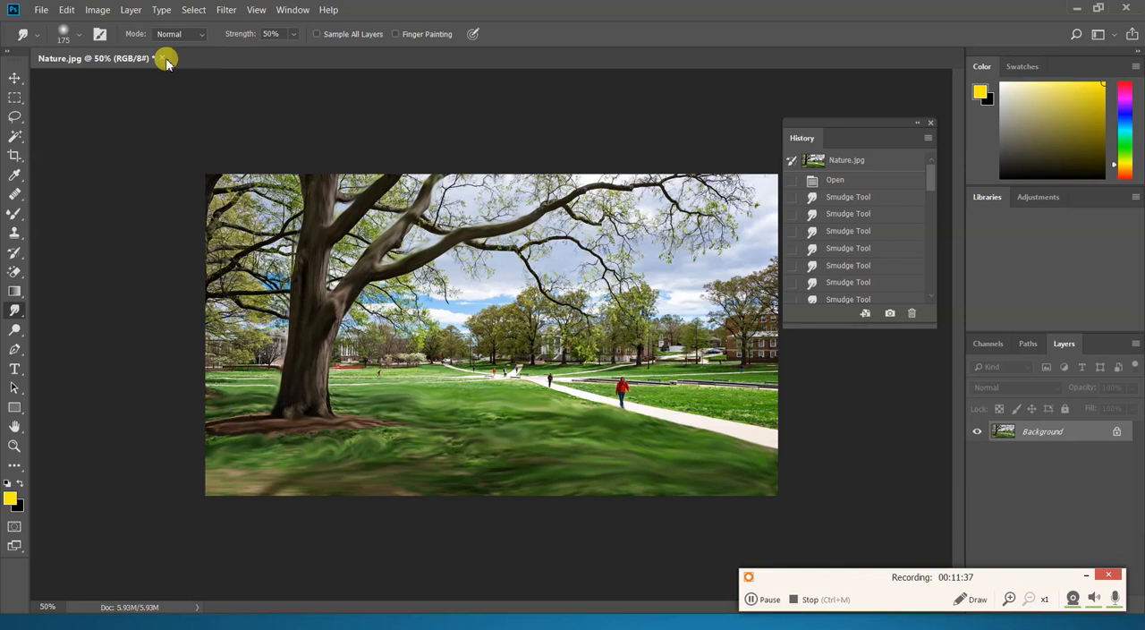
left_click(162, 58)
left_click(578, 246)
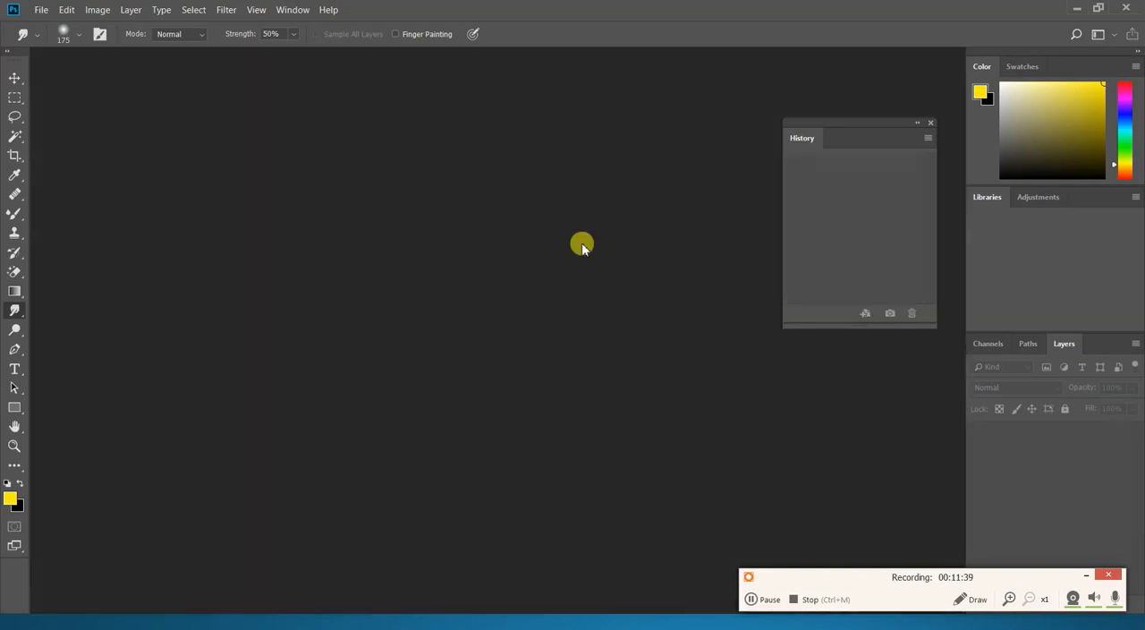
- Open the image dogde from the Images folder and switch to the Burn tool
key("ctrl+o")
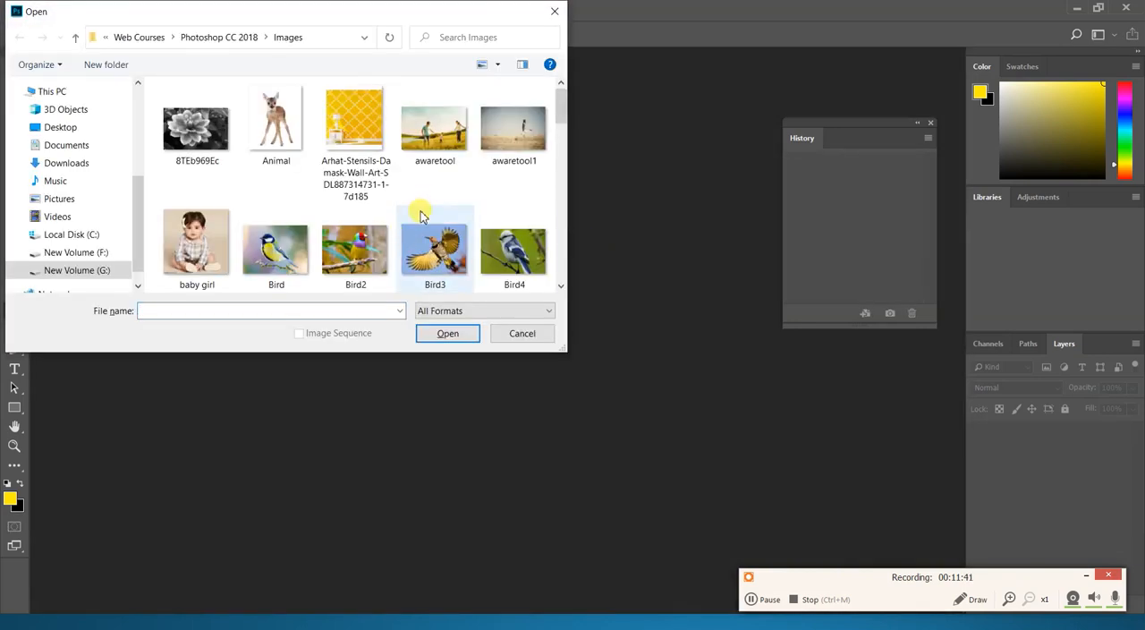
scroll(421, 219, "down", 1)
scroll(421, 219, "down", 2)
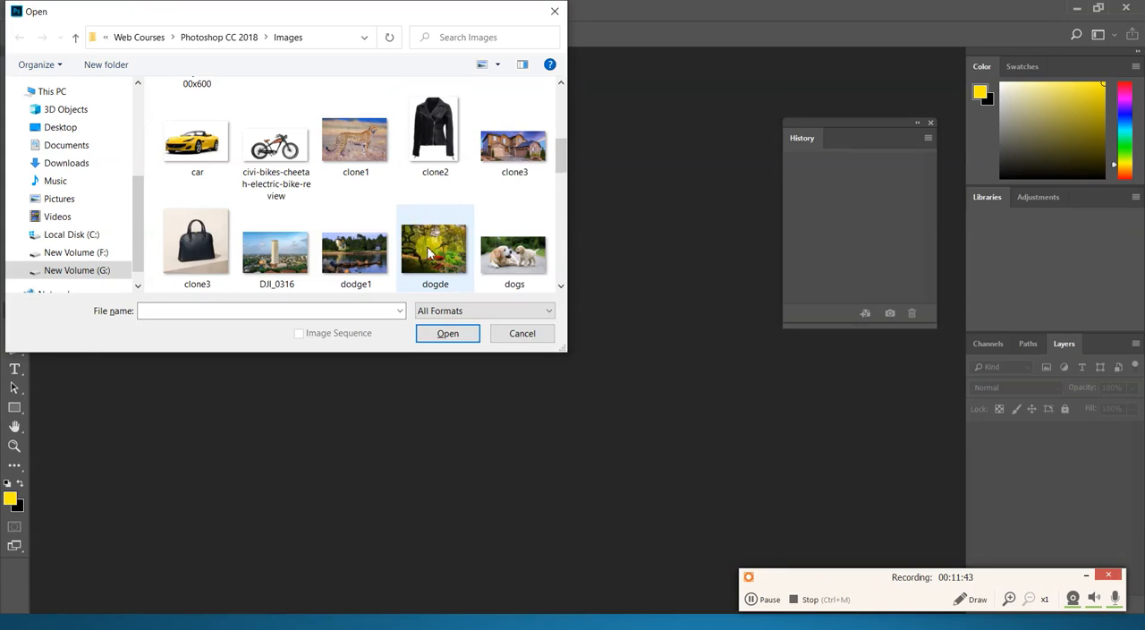
left_click(359, 268)
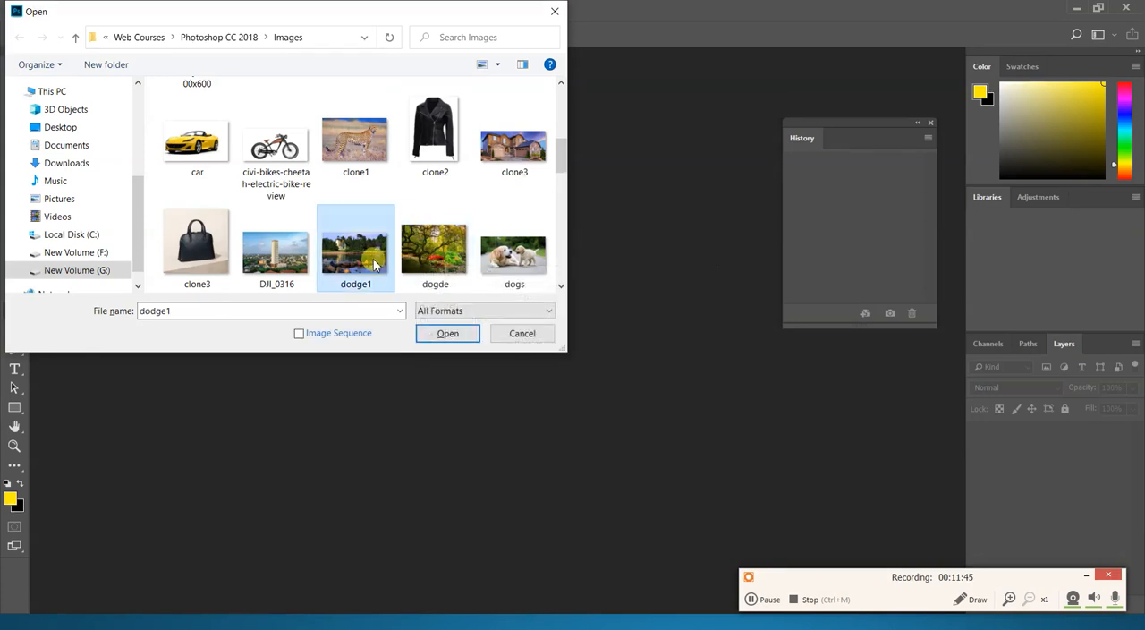
scroll(361, 282, "down", 1)
double_click(426, 161)
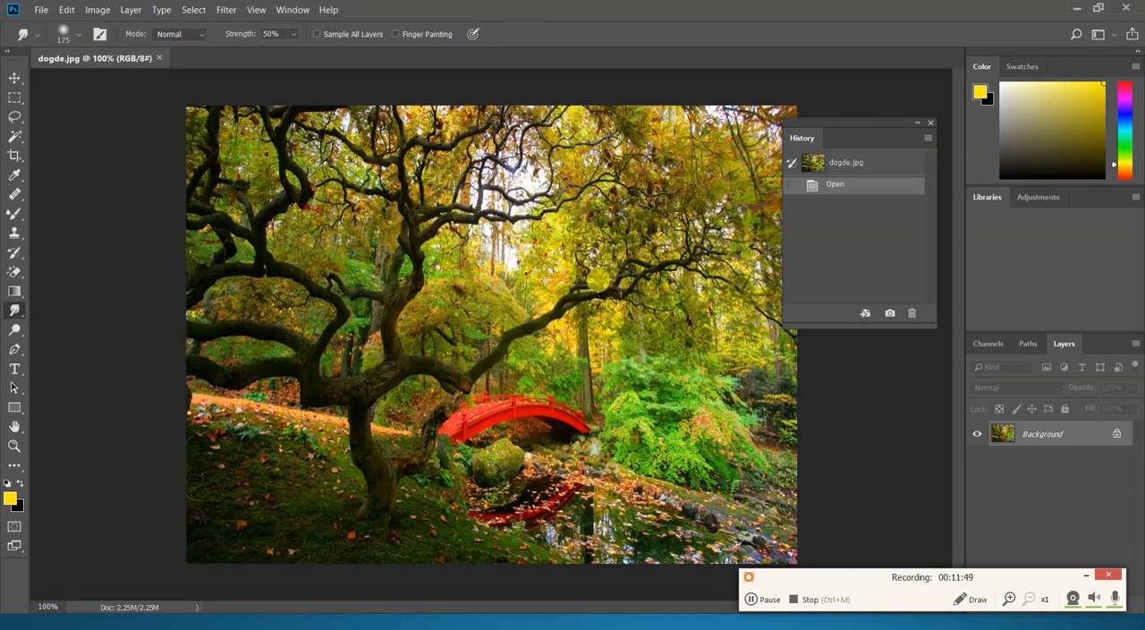
left_click(16, 330)
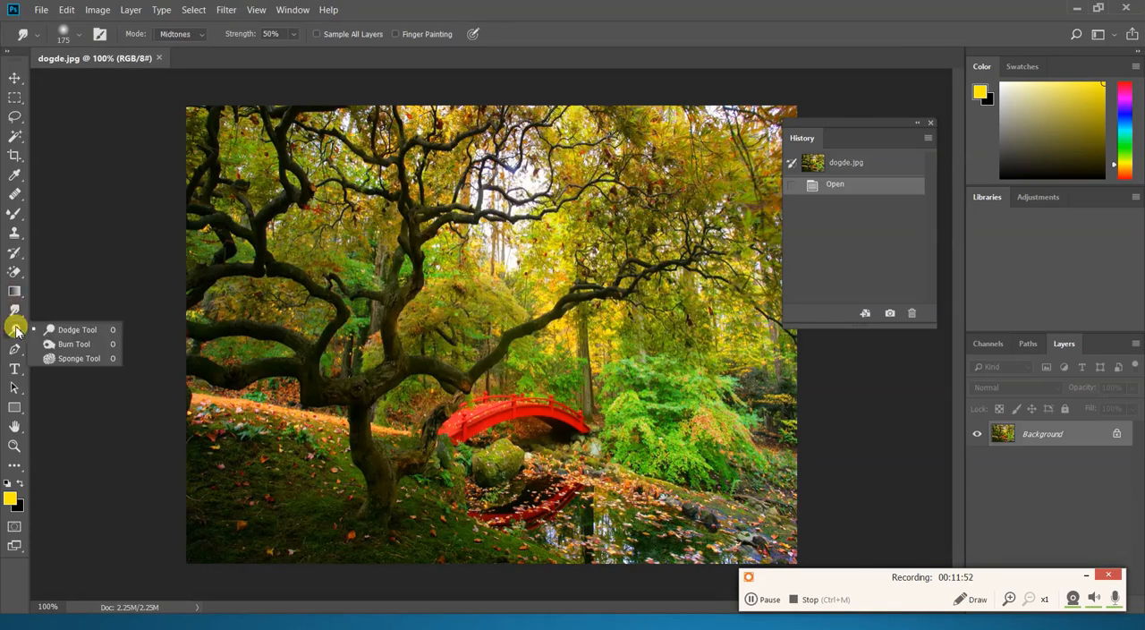
left_click(71, 344)
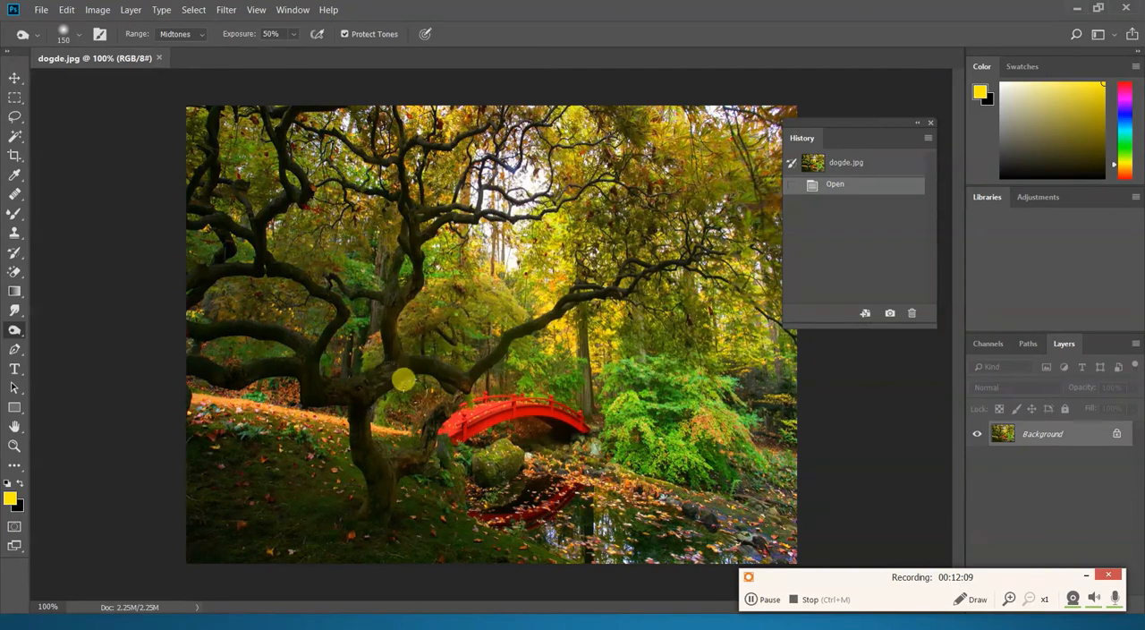
- Darken the foliage, tree and grassy slope with the Burn tool at brush size 150, Midtones range and 50% exposure
mouse_move(664, 194)
left_mouse_down()
mouse_move(736, 344)
mouse_move(710, 532)
mouse_move(566, 359)
mouse_move(389, 425)
left_mouse_up()
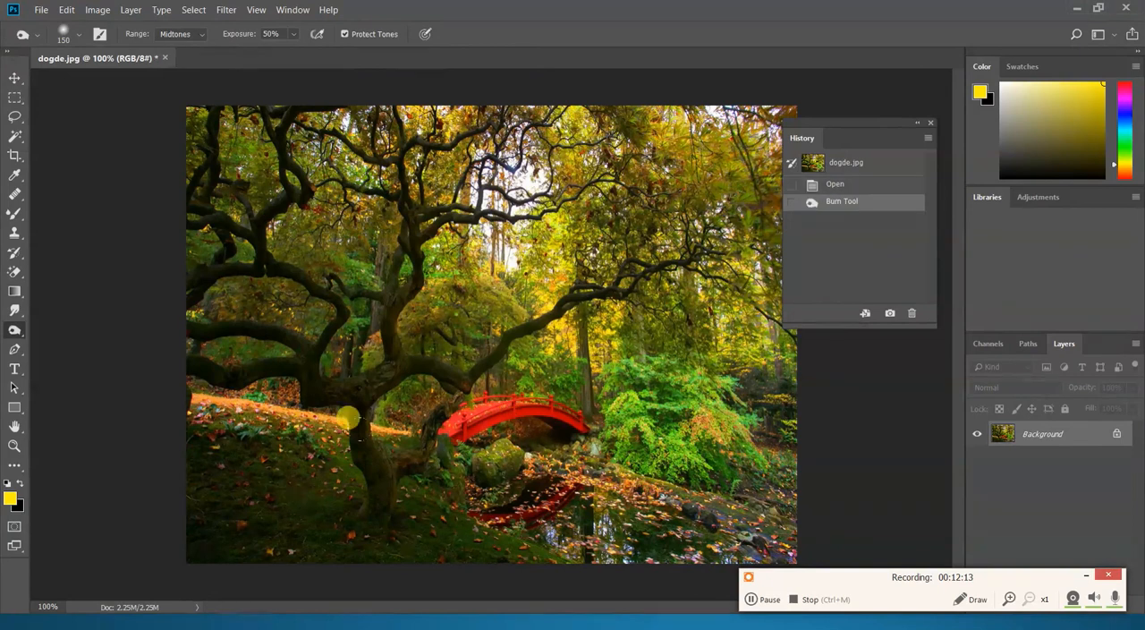
mouse_move(190, 423)
left_mouse_down()
mouse_move(201, 460)
mouse_move(224, 442)
left_mouse_up()
left_click_drag(271, 399, 287, 523)
mouse_move(287, 524)
left_mouse_down()
mouse_move(310, 404)
mouse_move(405, 593)
mouse_move(511, 456)
mouse_move(343, 486)
mouse_move(151, 495)
left_mouse_up()
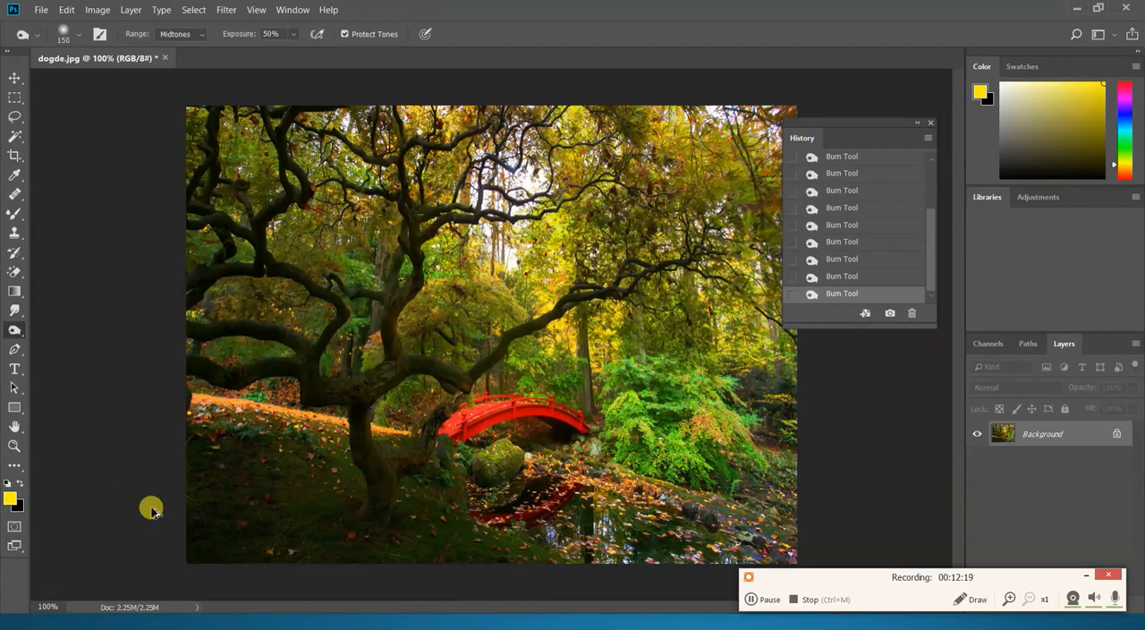
- Undo all the burn strokes back to the image's opened state
key("ctrl+z")
key("ctrl+z")
key("ctrl+z")
key("ctrl+z")
key("ctrl+z")
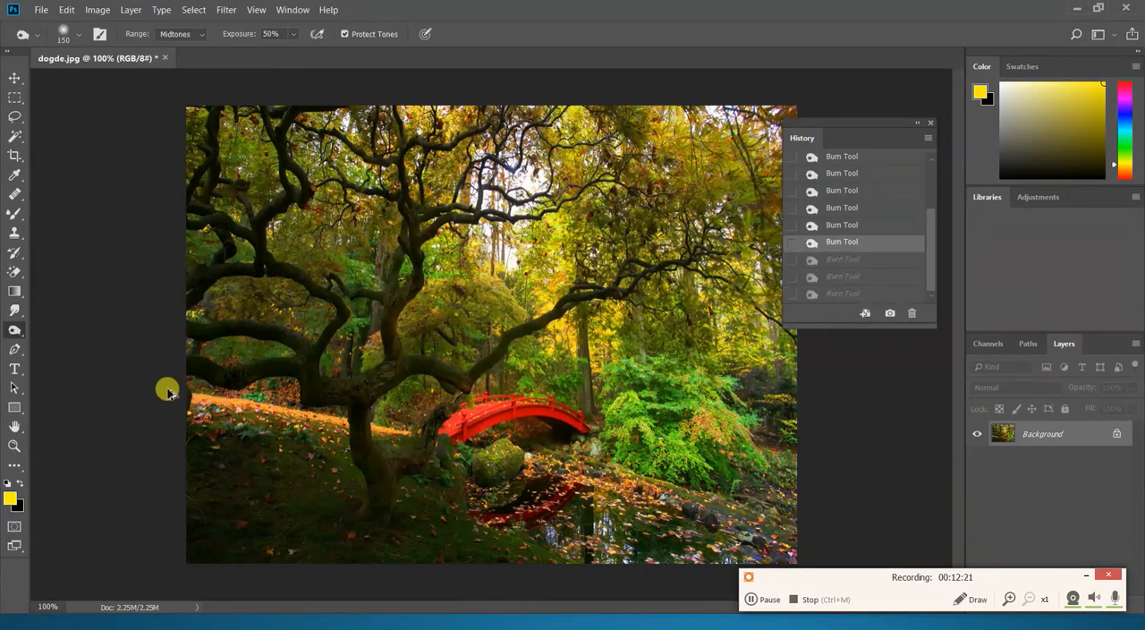
key("ctrl+z")
key("ctrl+z")
key("ctrl+z")
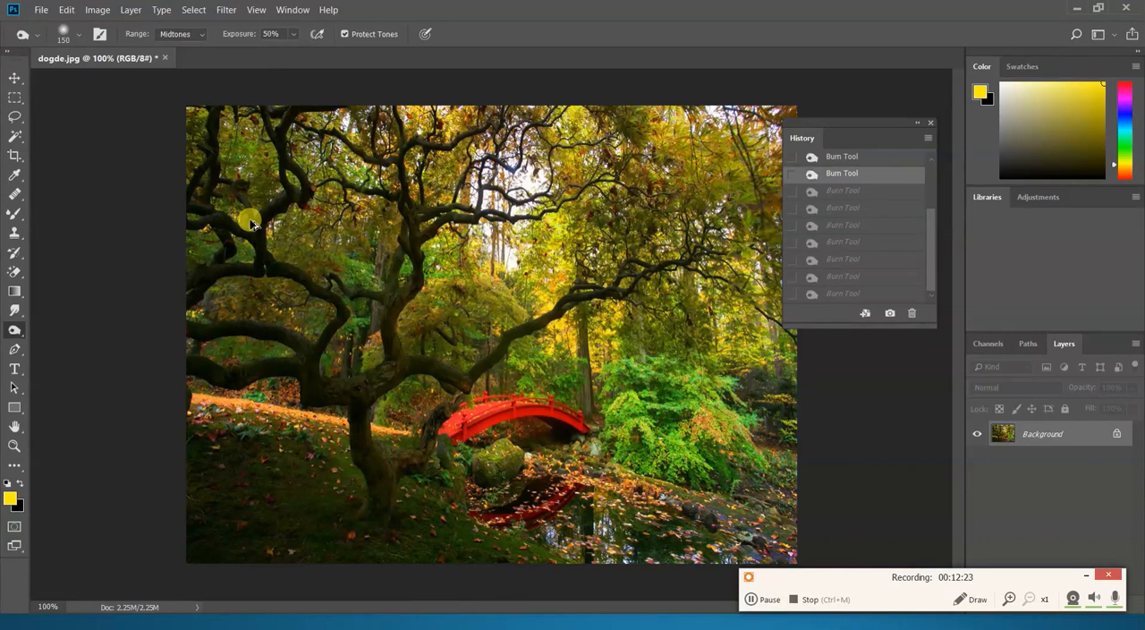
key("ctrl+z")
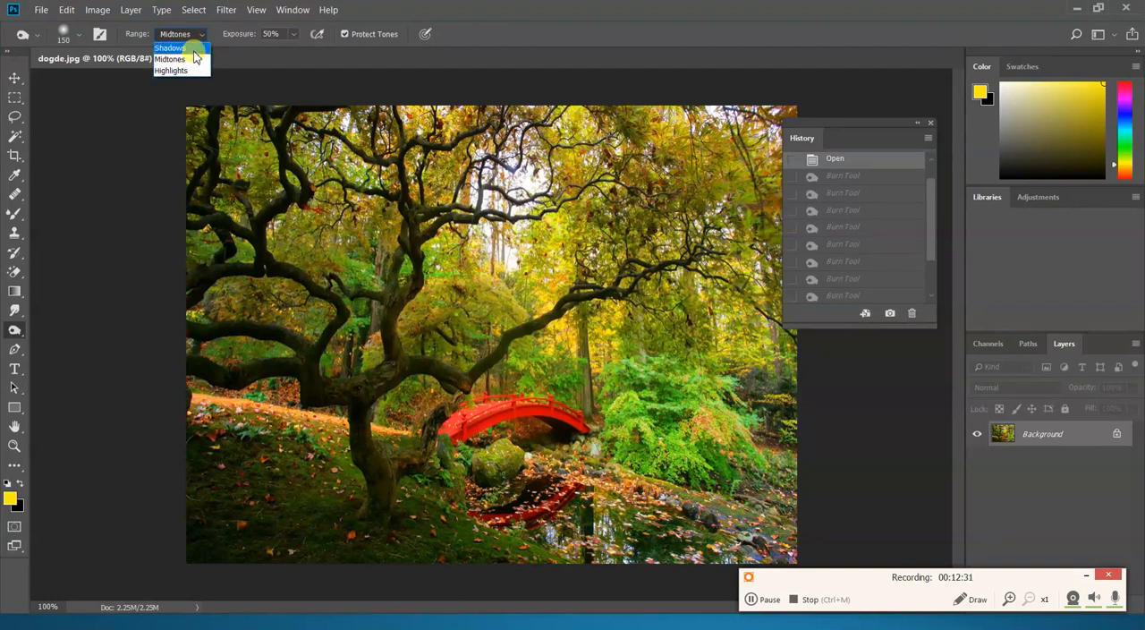
- Burn the picture in vertical strokes from left to right with the range set to Shadows, and revert the image to its saved version
left_click(194, 49)
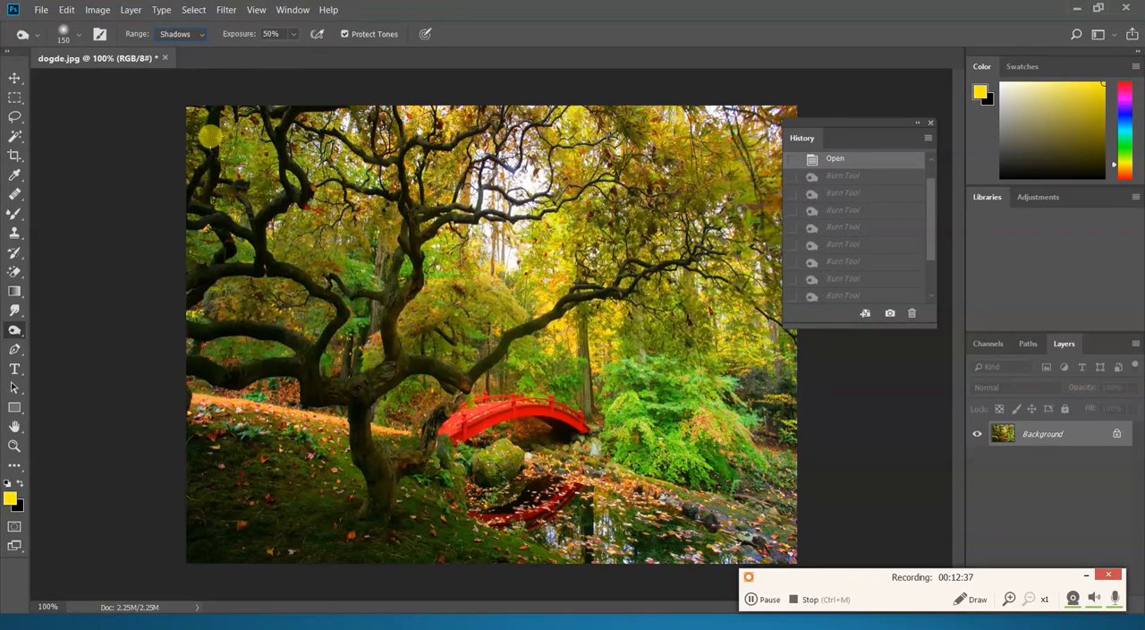
left_click_drag(205, 135, 215, 473)
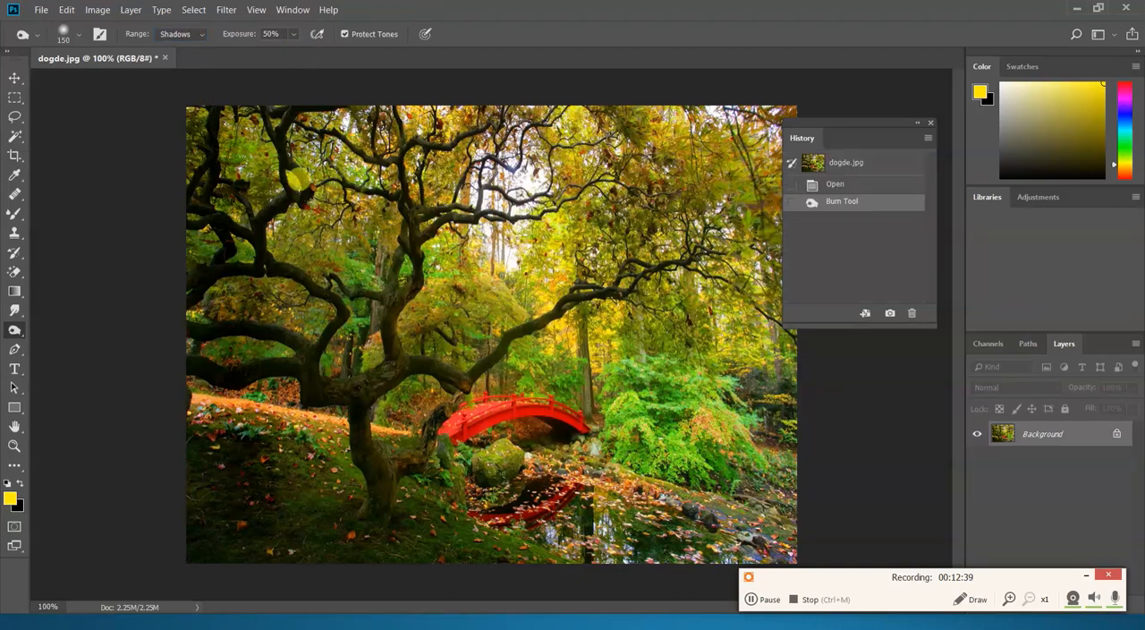
left_click_drag(296, 81, 336, 488)
mouse_move(426, 56)
left_mouse_down()
mouse_move(430, 335)
mouse_move(447, 505)
mouse_move(428, 127)
mouse_move(444, 52)
left_mouse_up()
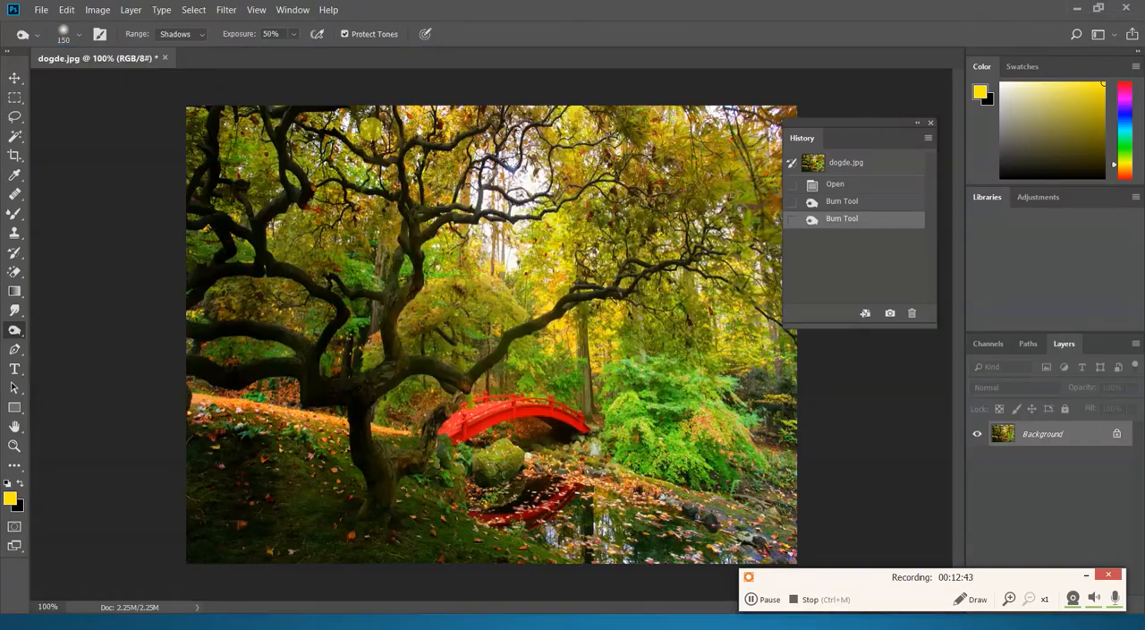
left_click_drag(406, 169, 444, 396)
left_click_drag(474, 65, 560, 394)
mouse_move(573, 125)
left_mouse_down()
mouse_move(592, 342)
mouse_move(635, 345)
left_mouse_up()
left_click_drag(662, 251, 658, 371)
left_click_drag(751, 179, 756, 456)
left_click_drag(734, 358, 670, 379)
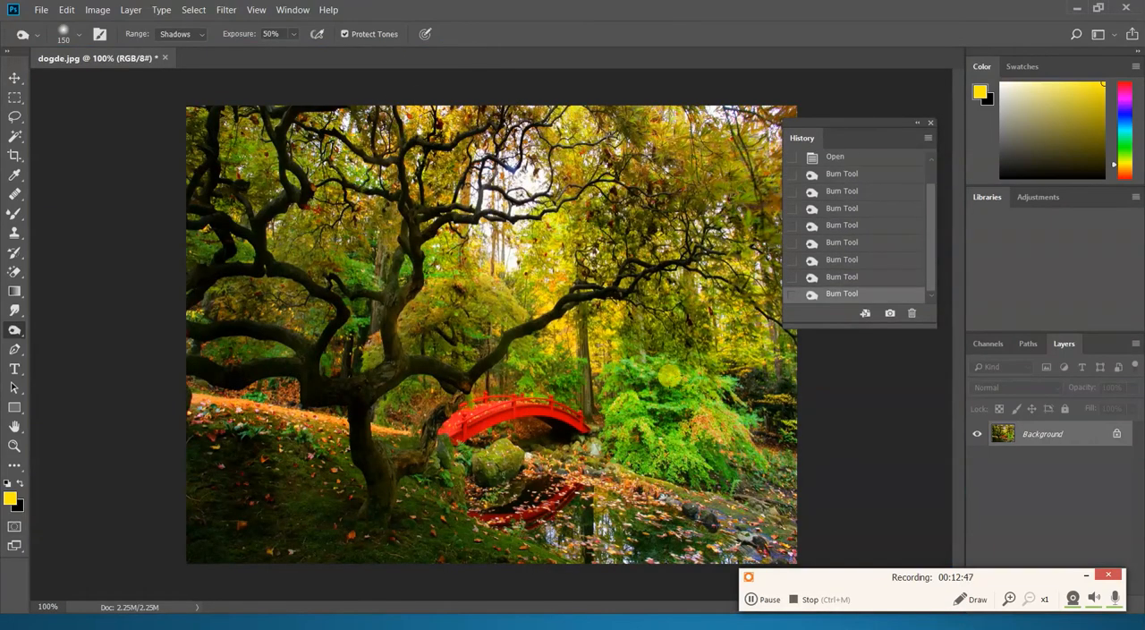
left_click(41, 10)
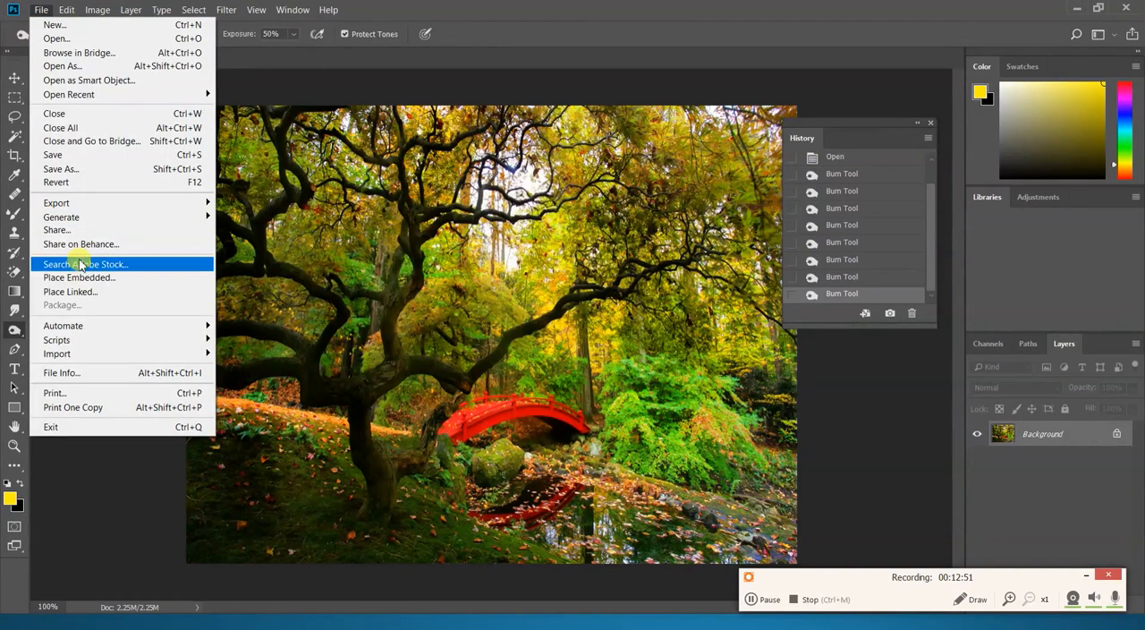
left_click(81, 184)
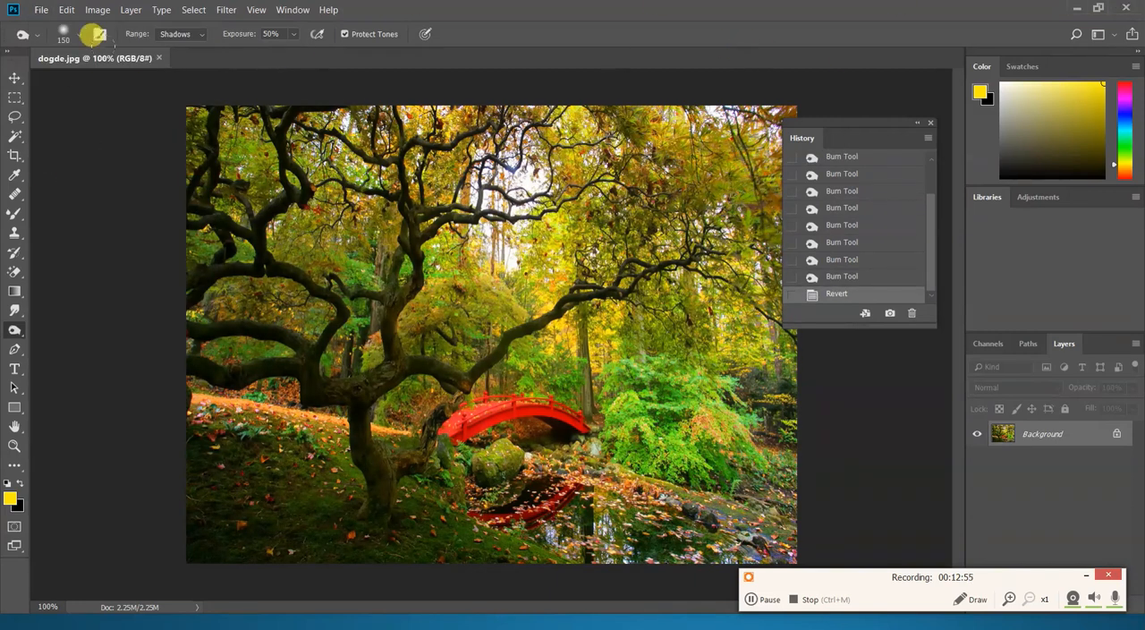
- Set the burn range to Midtones and darken the tree and foliage in vertical strokes from left to right at 50% exposure
left_click(201, 34)
left_click(170, 59)
left_click_drag(228, 293, 239, 183)
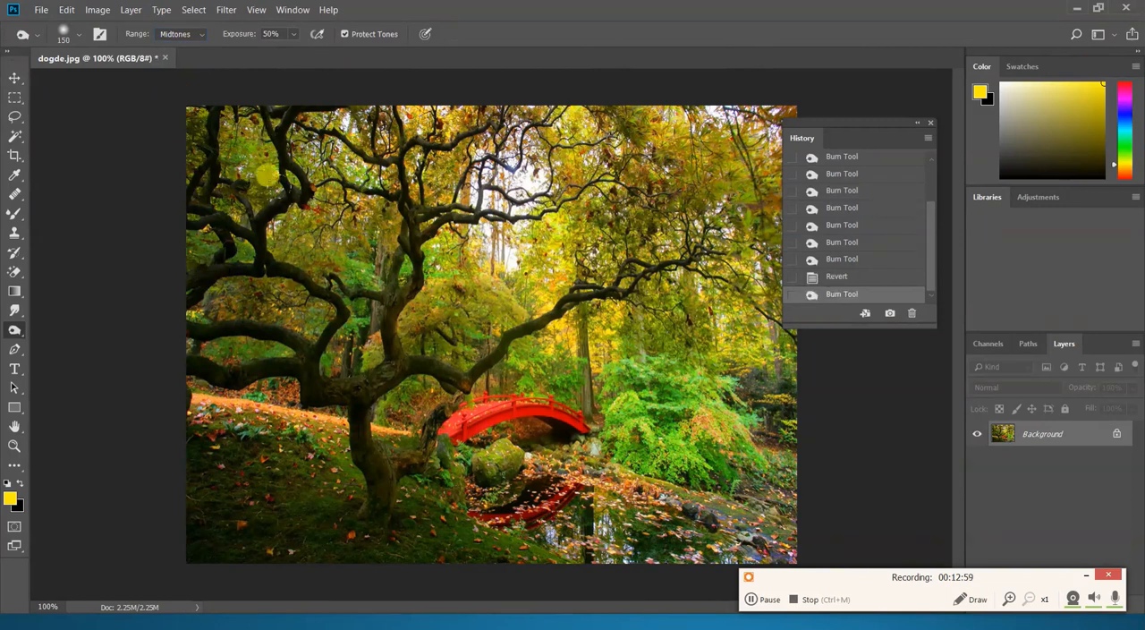
left_click_drag(299, 149, 281, 335)
left_click_drag(328, 136, 369, 374)
left_click_drag(449, 168, 465, 358)
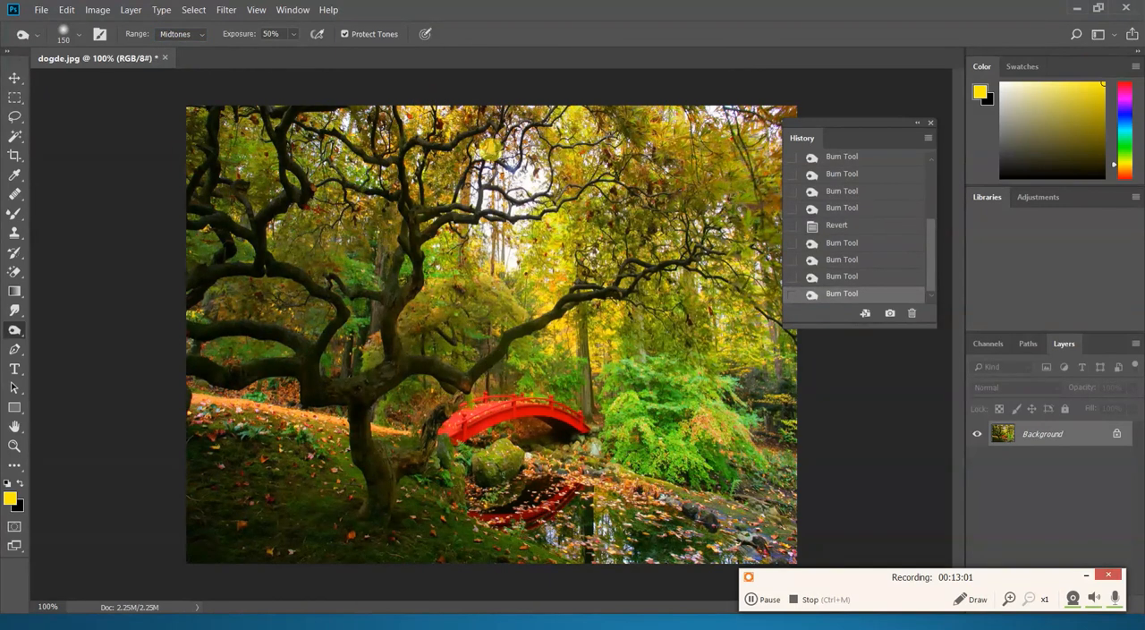
left_click_drag(492, 162, 535, 358)
left_click_drag(586, 164, 617, 415)
left_click_drag(689, 206, 720, 411)
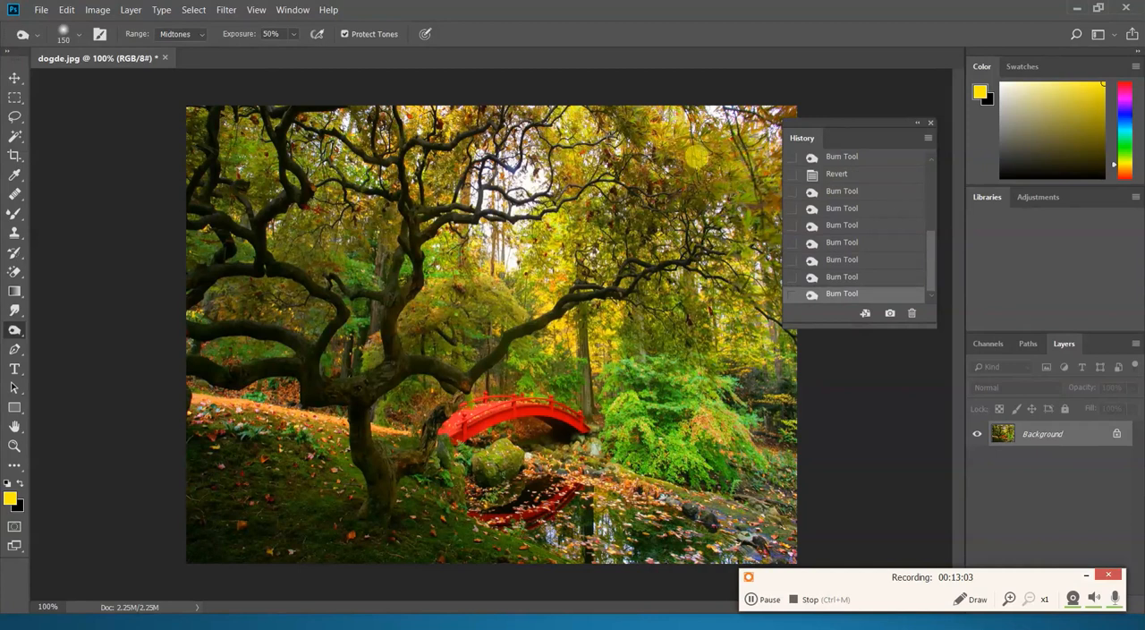
- Burn the shrub, grassy slope, bridge and pond with the Midtones range at 50% exposure, and revert the image to its saved version
left_click_drag(701, 179, 725, 385)
left_click_drag(191, 359, 375, 399)
mouse_move(239, 419)
left_mouse_down()
mouse_move(564, 456)
mouse_move(684, 487)
left_mouse_up()
left_click_drag(405, 461, 737, 501)
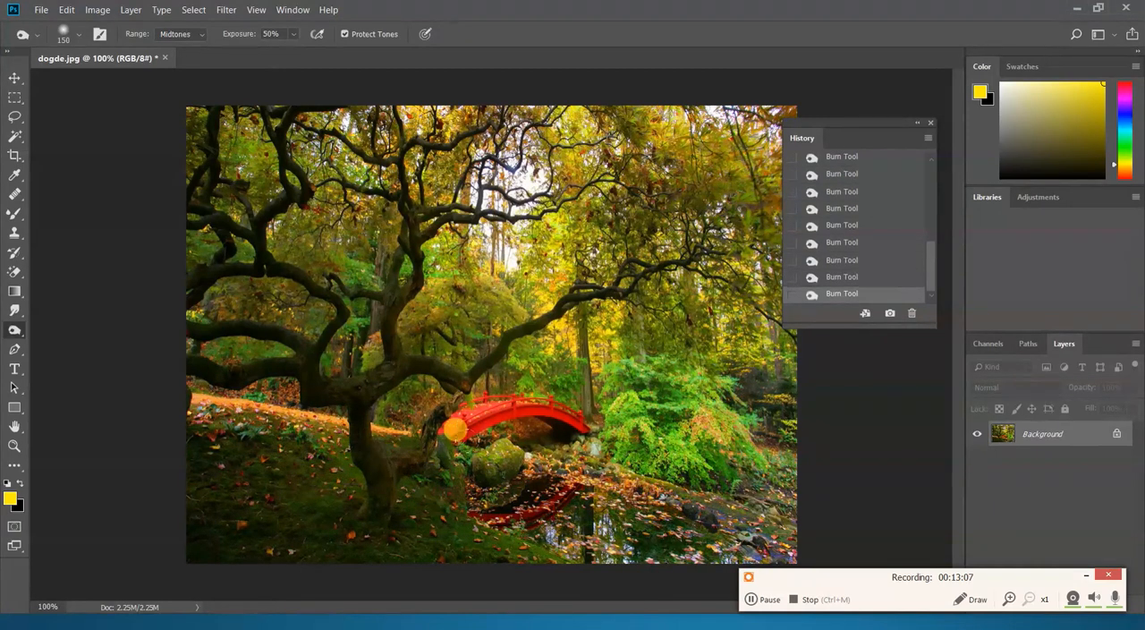
left_click_drag(481, 430, 775, 478)
mouse_move(389, 364)
left_mouse_down()
mouse_move(678, 381)
mouse_move(715, 425)
left_mouse_up()
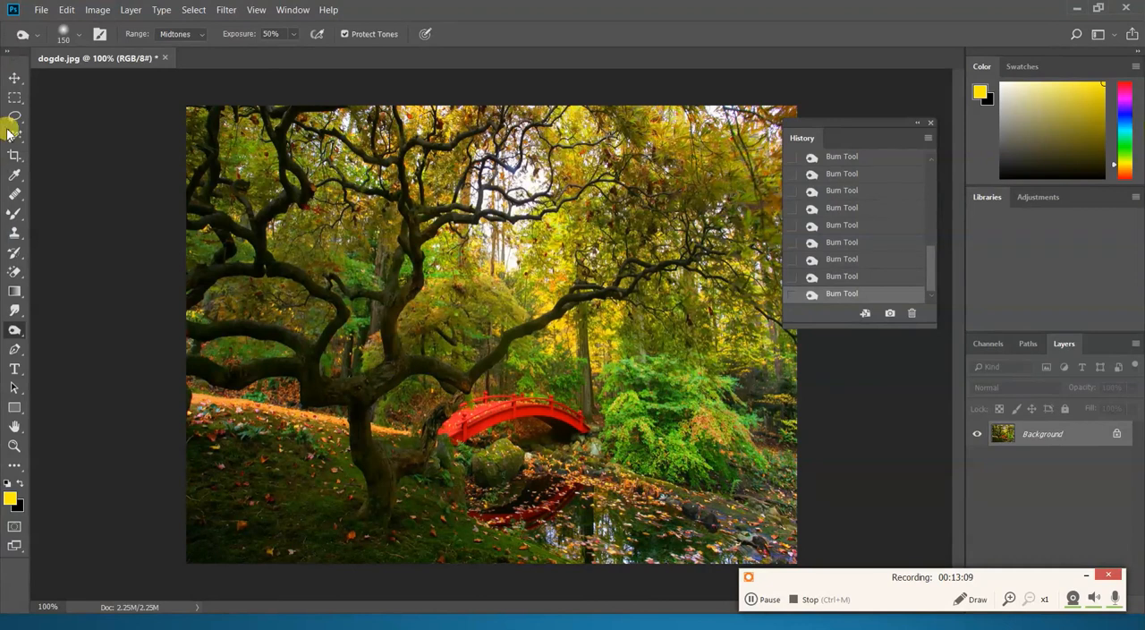
left_click(40, 11)
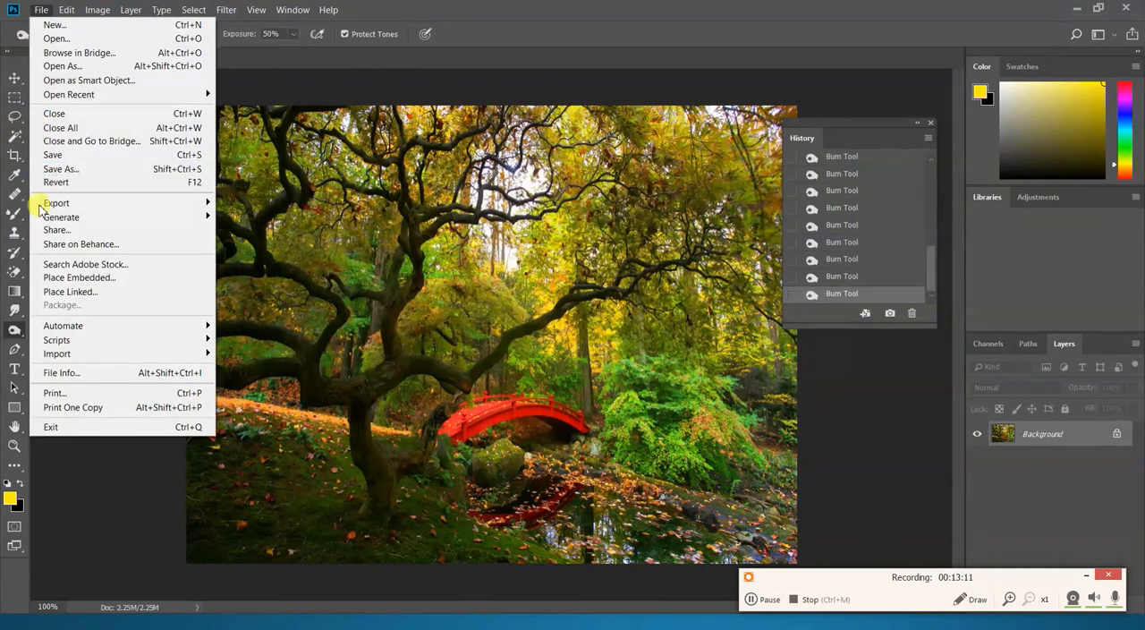
left_click(55, 182)
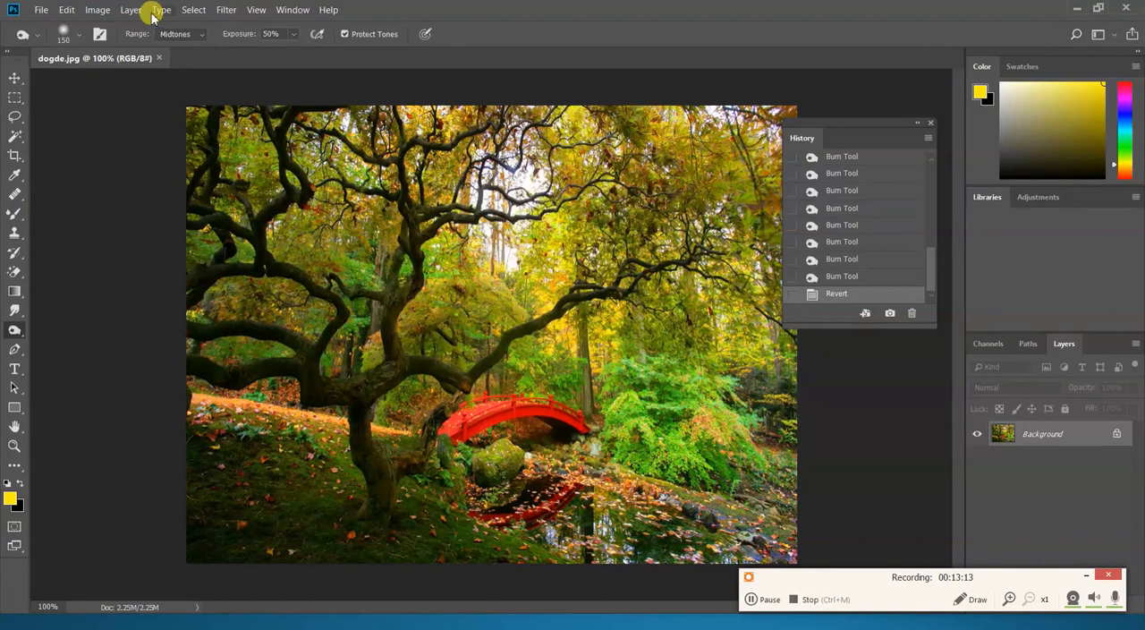
- Burn the foliage in vertical strokes from left to right with the range set to Highlights, and revert the image to its saved version
left_click(176, 32)
left_click(184, 72)
left_click_drag(347, 144, 351, 277)
left_click_drag(454, 170, 474, 402)
left_click_drag(528, 183, 548, 385)
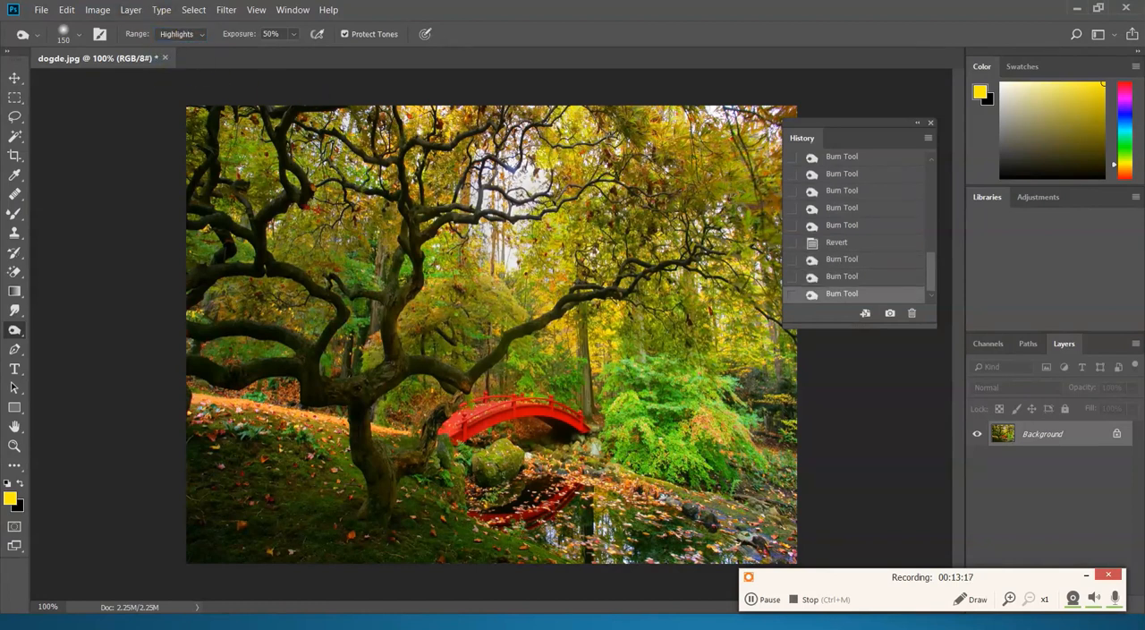
left_click_drag(581, 206, 595, 403)
left_click_drag(631, 184, 657, 416)
left_click_drag(671, 251, 707, 456)
left_click_drag(711, 206, 743, 408)
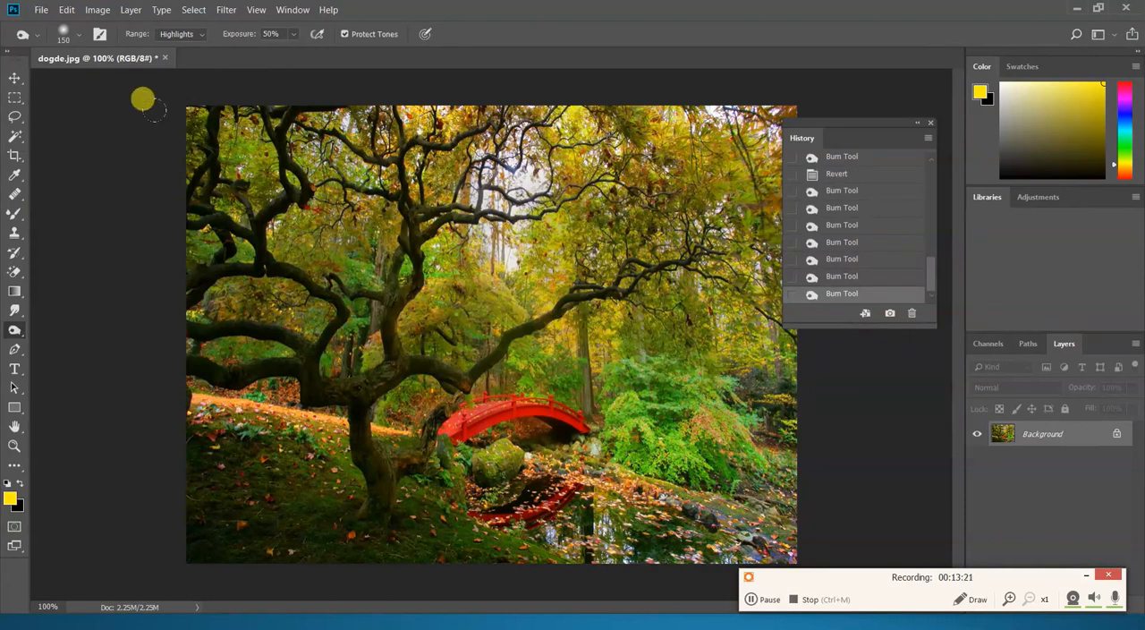
left_click(41, 9)
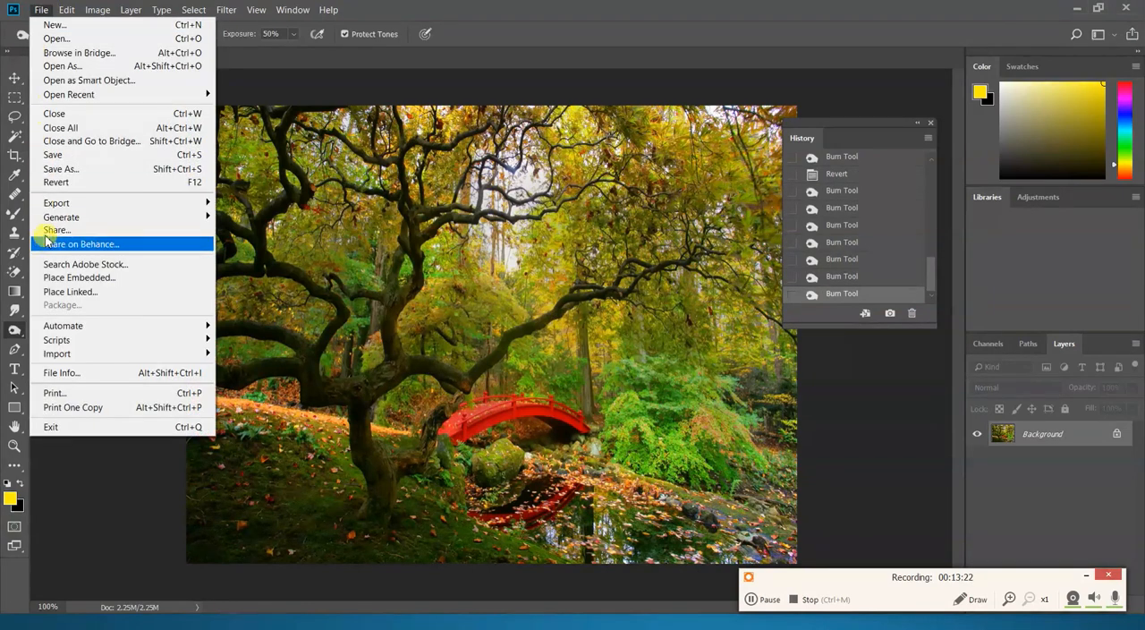
left_click(56, 182)
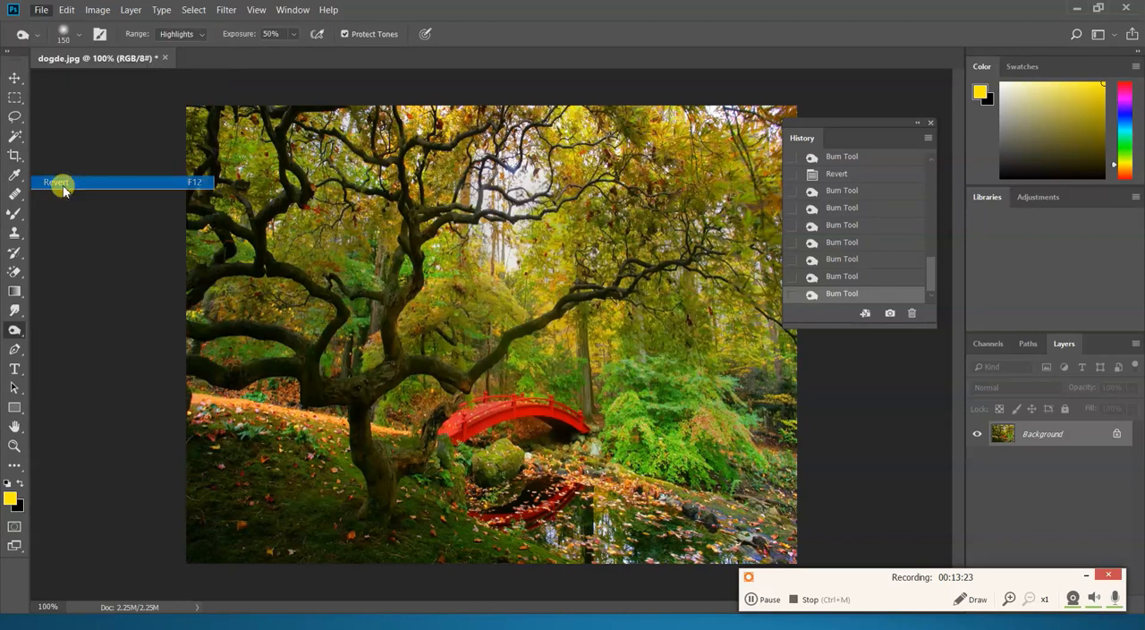
- Set the burn range to Shadows and darken the grassy slope, tree trunk and leaf-covered pond at 50% exposure
left_click(178, 39)
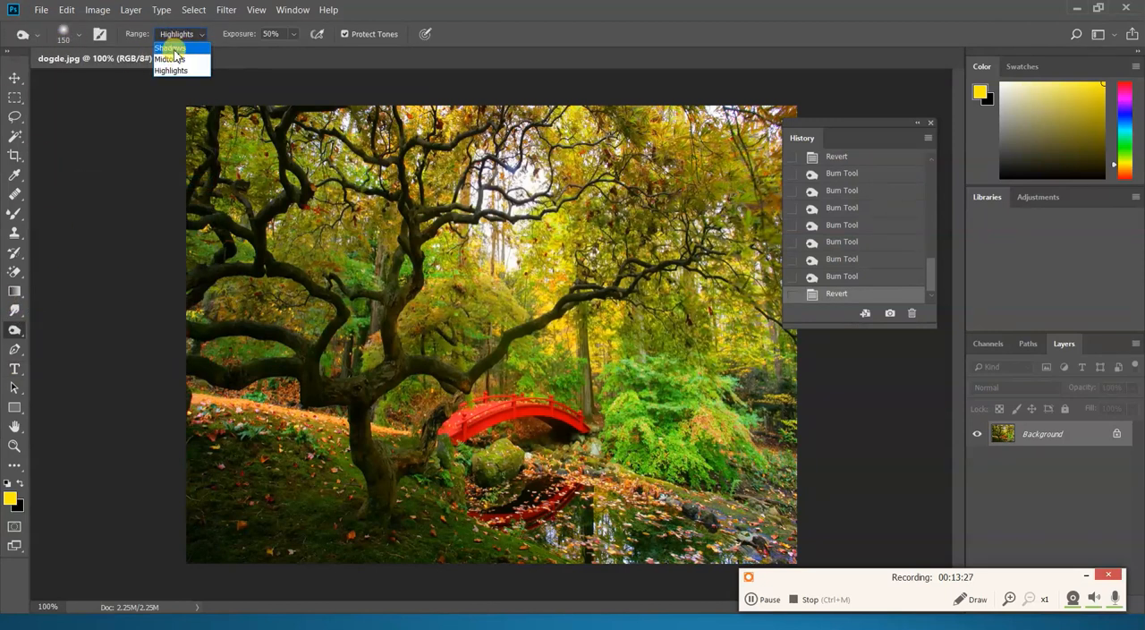
left_click(176, 47)
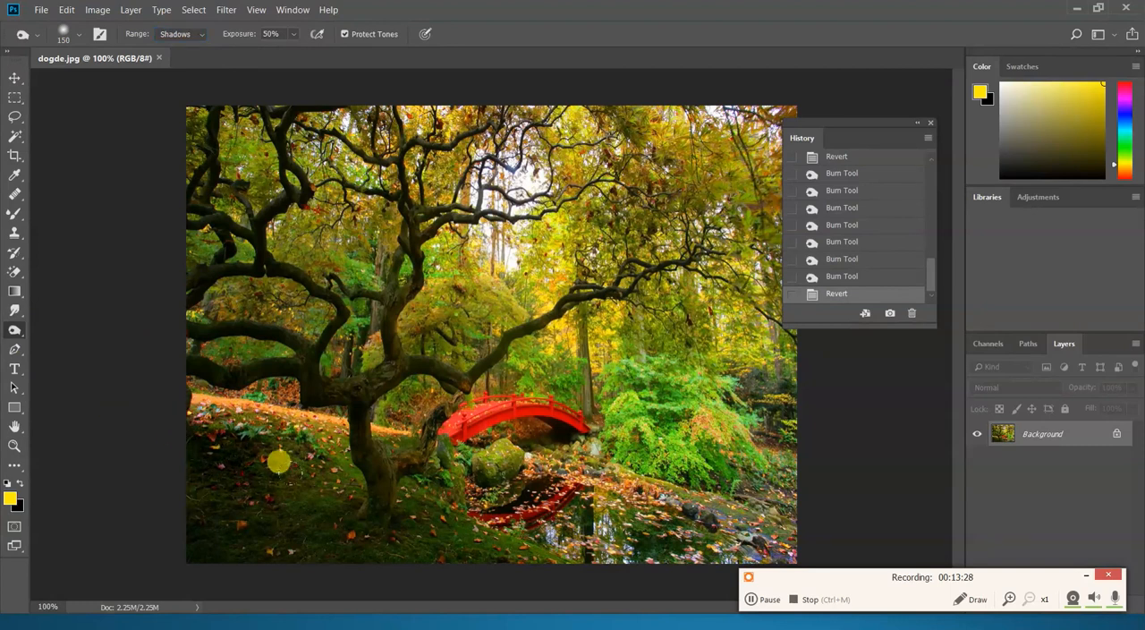
mouse_move(228, 440)
left_mouse_down()
mouse_move(401, 498)
mouse_move(243, 489)
left_mouse_up()
left_click_drag(121, 483, 407, 526)
mouse_move(281, 453)
left_mouse_down()
mouse_move(524, 528)
mouse_move(438, 488)
mouse_move(457, 482)
mouse_move(661, 530)
left_mouse_up()
left_click_drag(573, 474, 751, 528)
mouse_move(385, 431)
left_mouse_down()
mouse_move(492, 479)
mouse_move(649, 521)
left_mouse_up()
left_click_drag(120, 378, 720, 503)
left_click_drag(425, 383, 512, 380)
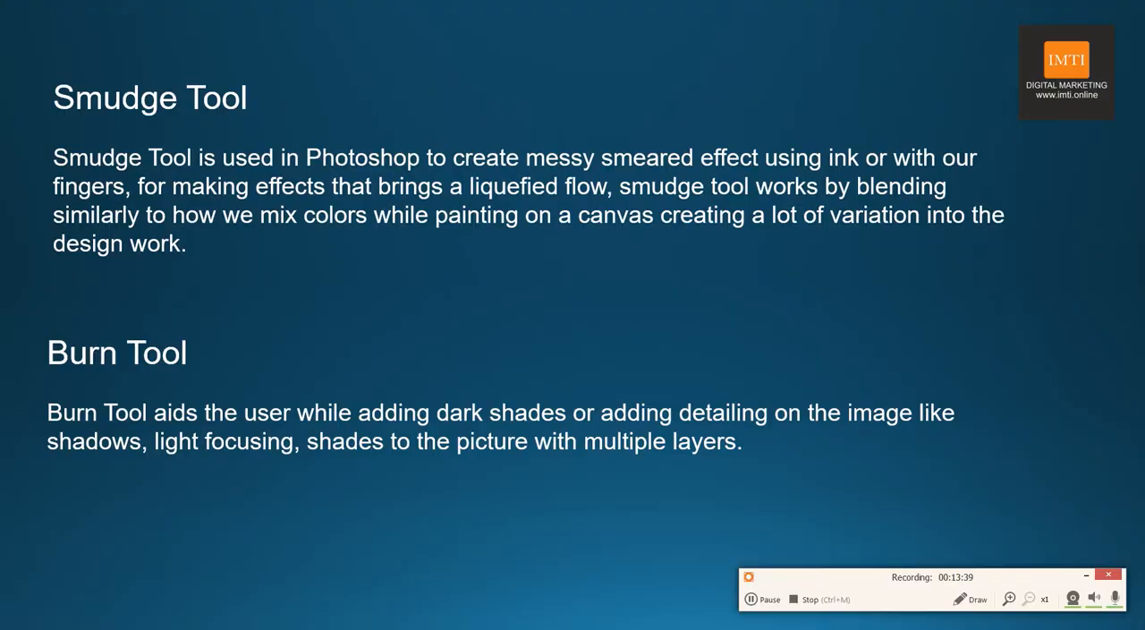
- Advance the slide show to the Dodge Tool and Sponge Tool slide, and open dodge1.jpg in Photoshop
key("Right")
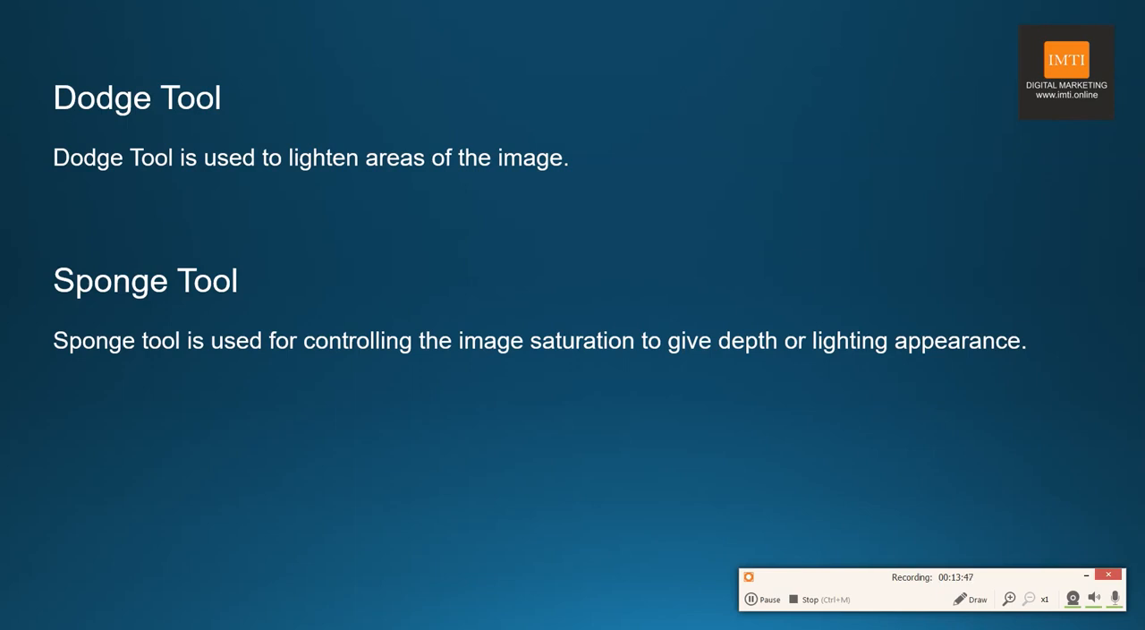
key("alt+Tab")
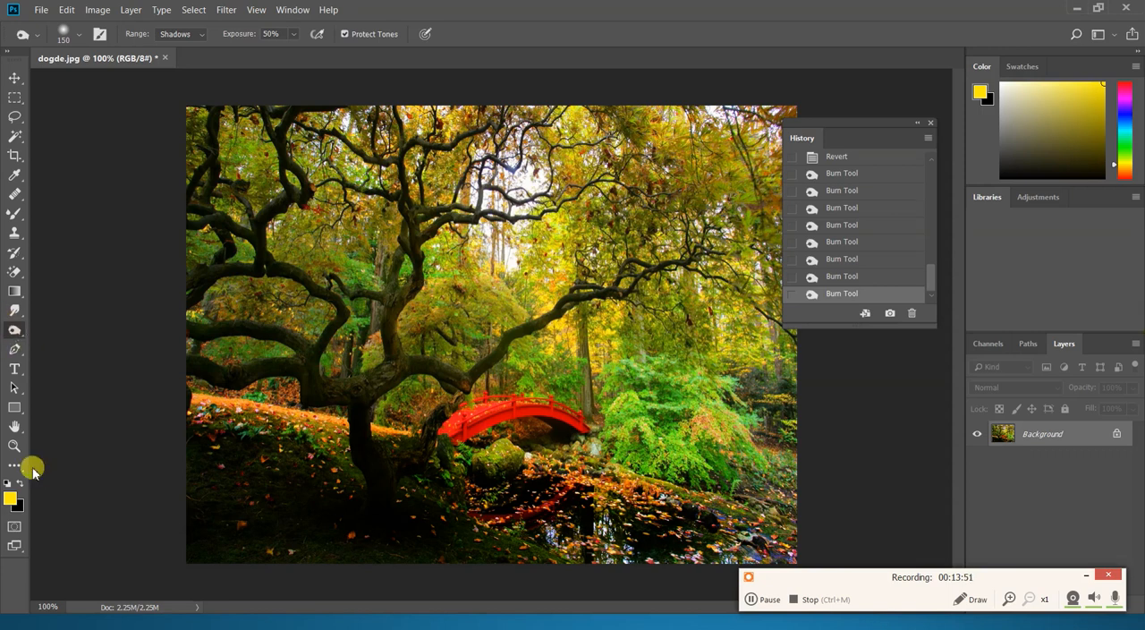
key("ctrl+o")
left_click(390, 257)
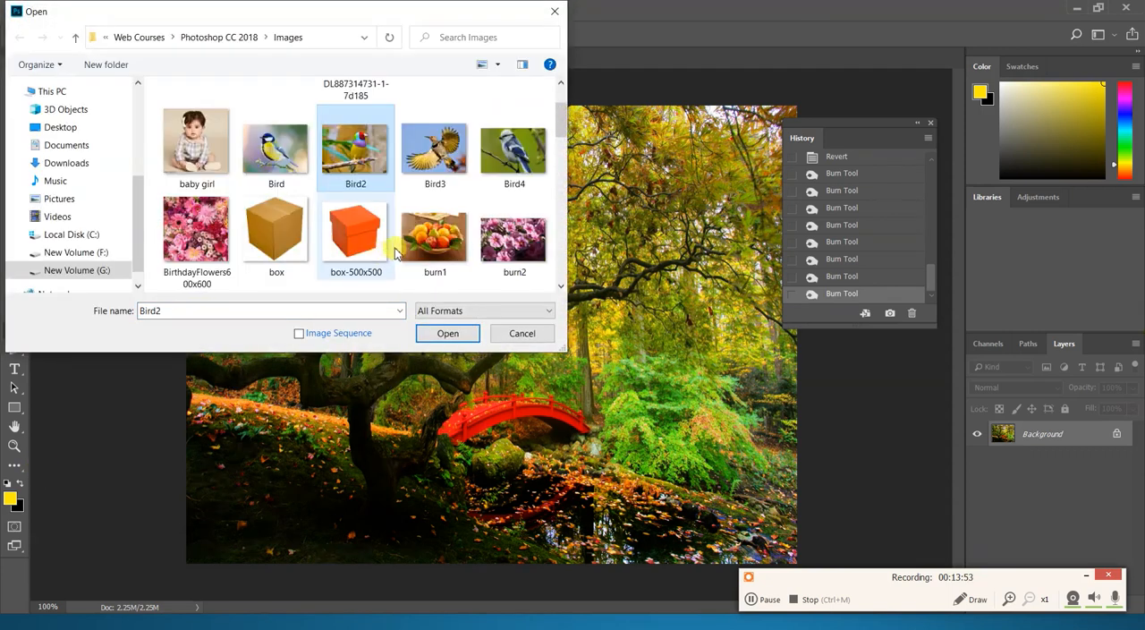
scroll(394, 255, "down", 3)
double_click(355, 253)
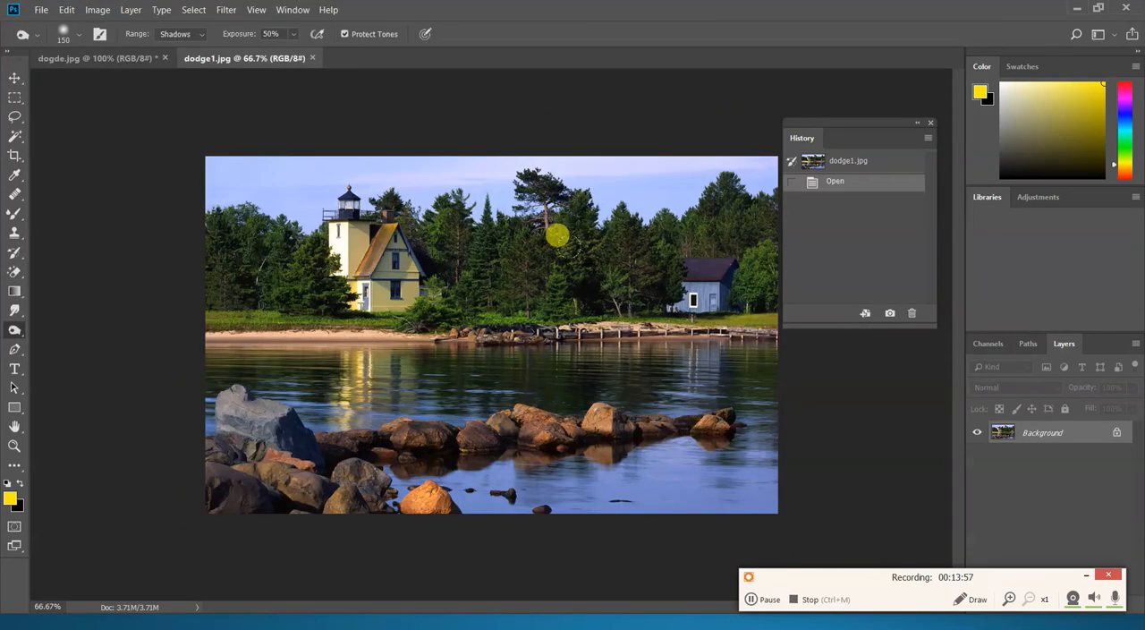
- Lighten the trees, shoreline and rocks with the Dodge tool using the Midtones range, 50% exposure and brush size 200
right_click(13, 331)
left_click(59, 335)
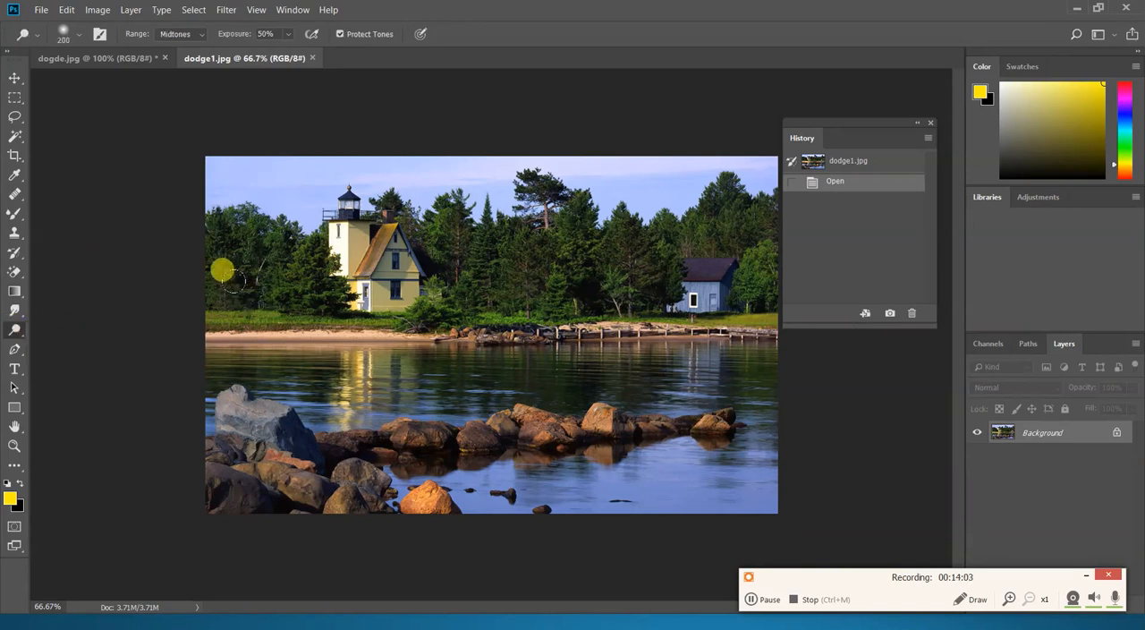
left_click(205, 40)
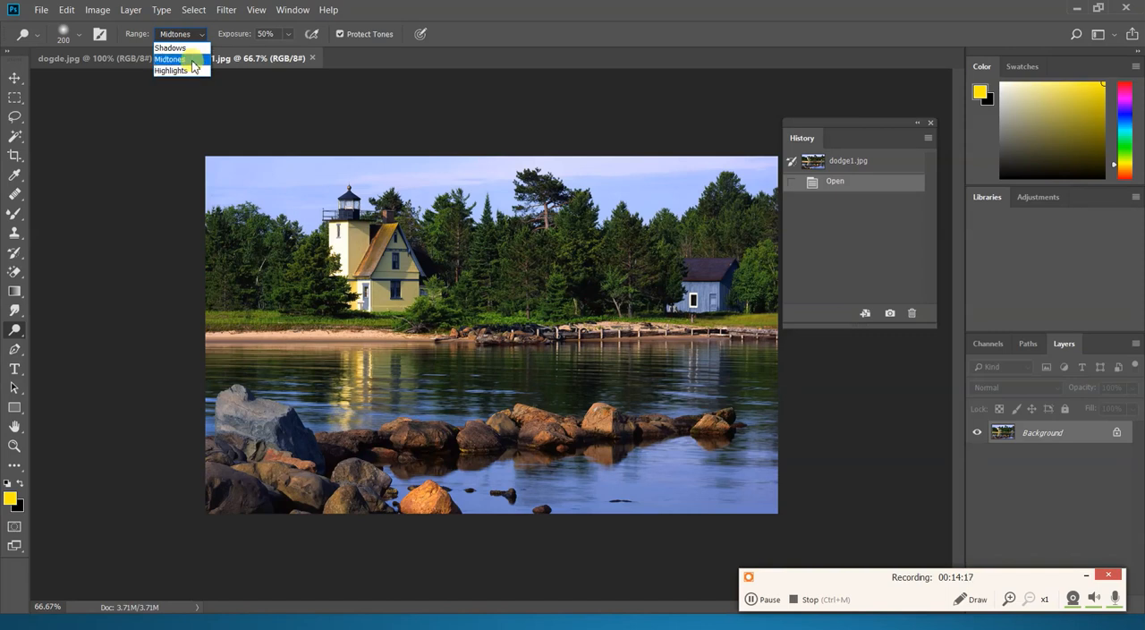
left_click(190, 60)
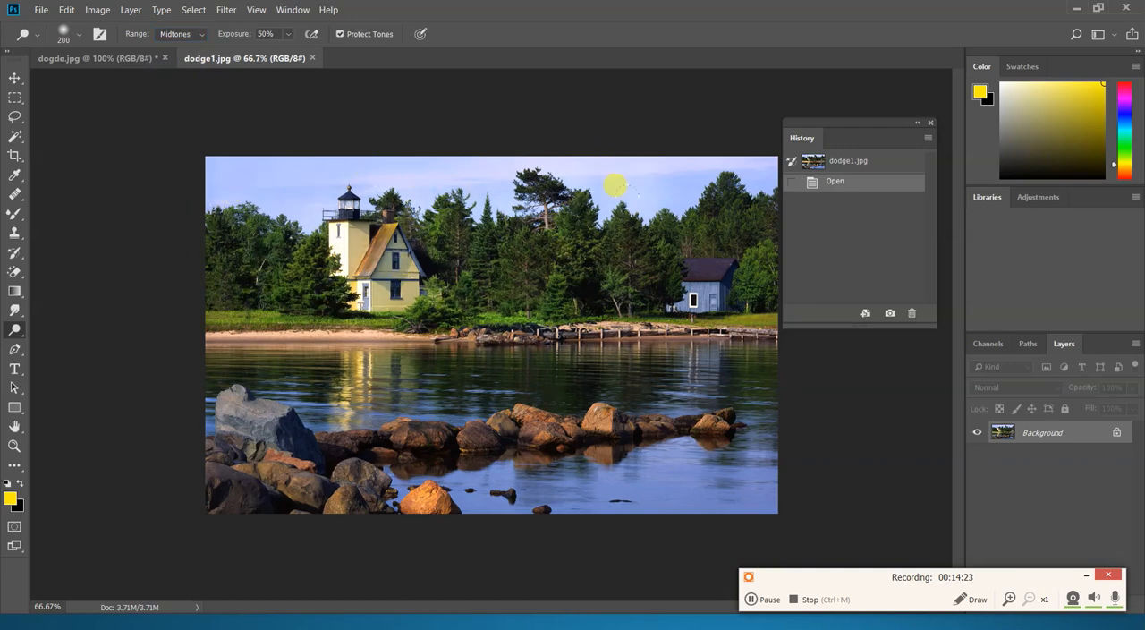
left_click_drag(734, 177, 744, 240)
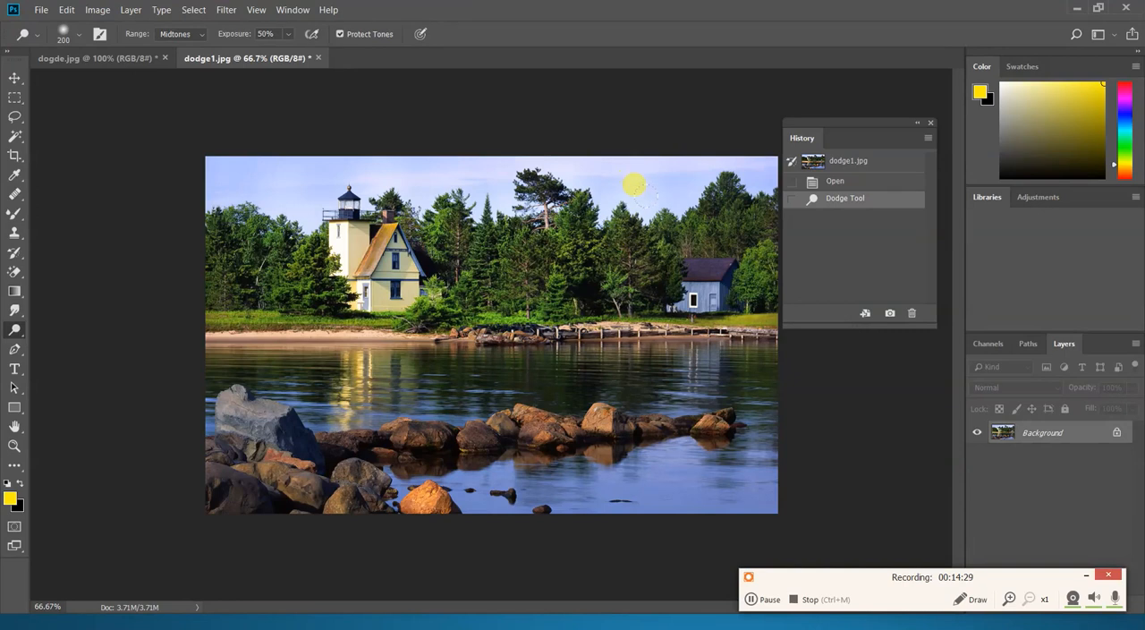
left_click_drag(725, 251, 724, 244)
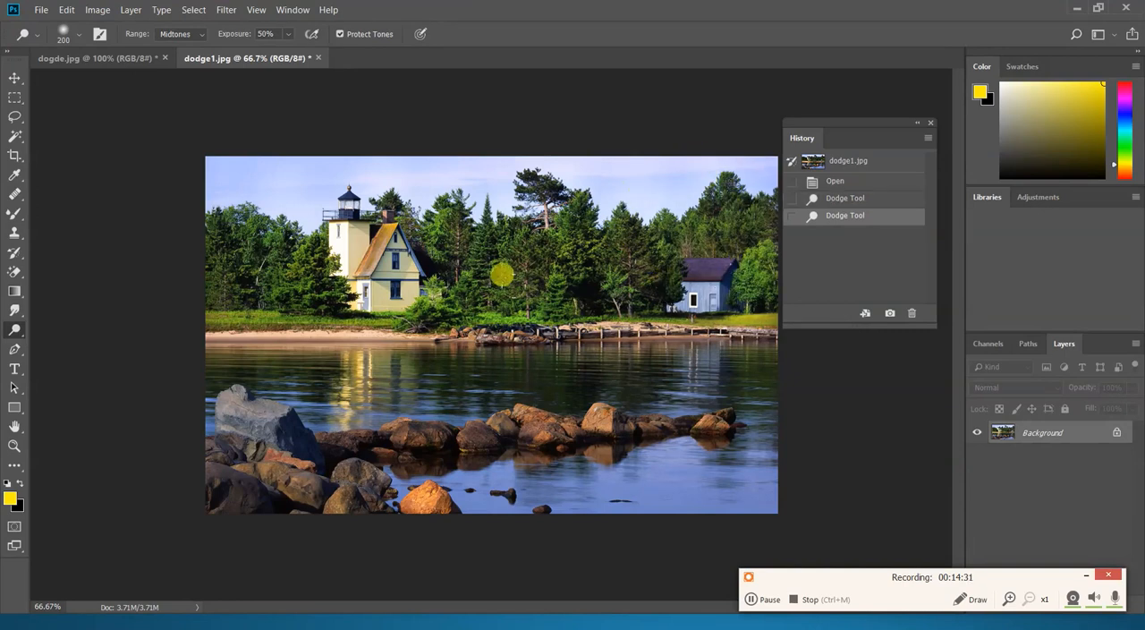
mouse_move(218, 326)
left_mouse_down()
mouse_move(745, 373)
mouse_move(222, 401)
mouse_move(397, 476)
mouse_move(221, 448)
mouse_move(253, 410)
mouse_move(697, 401)
mouse_move(598, 450)
mouse_move(481, 443)
mouse_move(629, 310)
mouse_move(690, 301)
mouse_move(714, 319)
mouse_move(725, 462)
left_mouse_up()
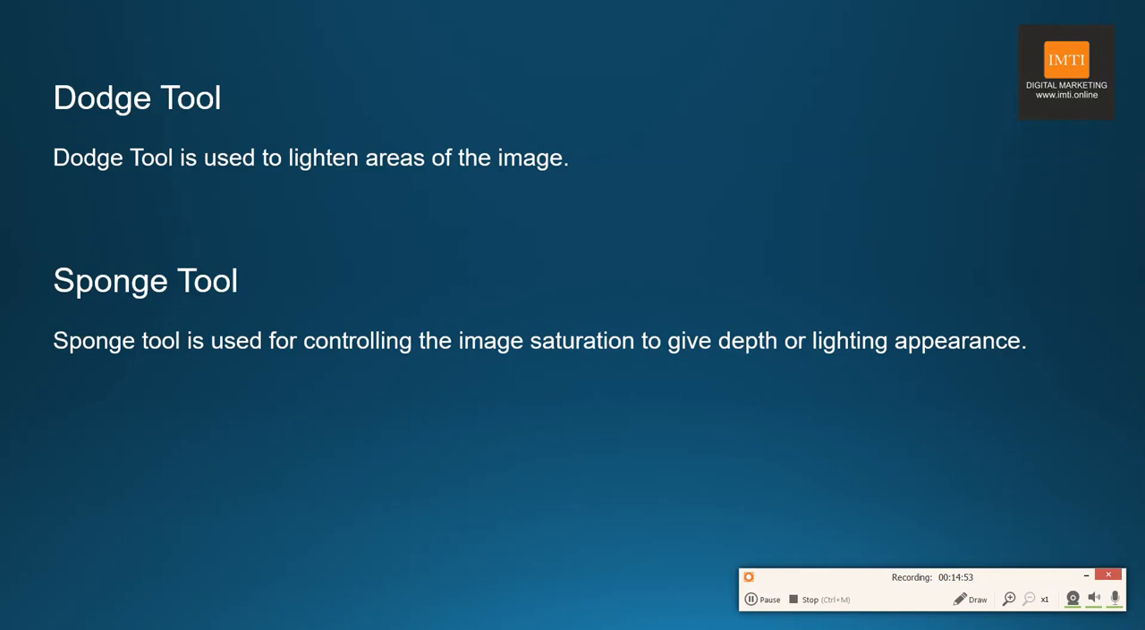
- Switch from the slide show back to Photoshop and open the fruit bowl picture burn1.jpg
key("alt+Tab")
key("ctrl+o")
left_click(313, 213)
scroll(315, 212, "down", 1)
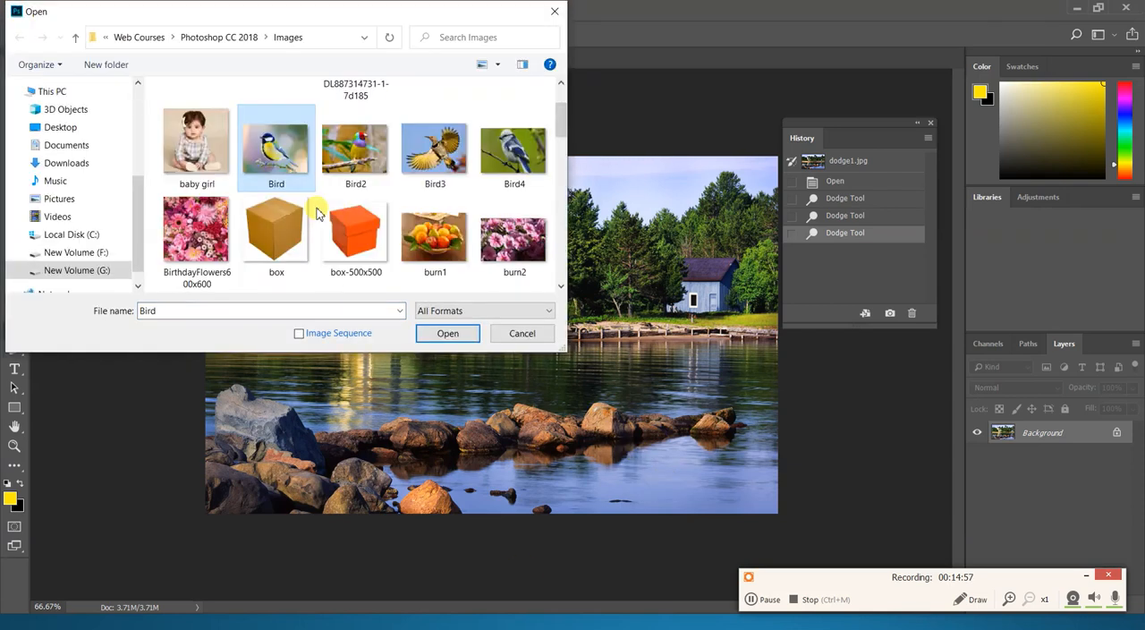
key("Escape")
key("ctrl+Tab")
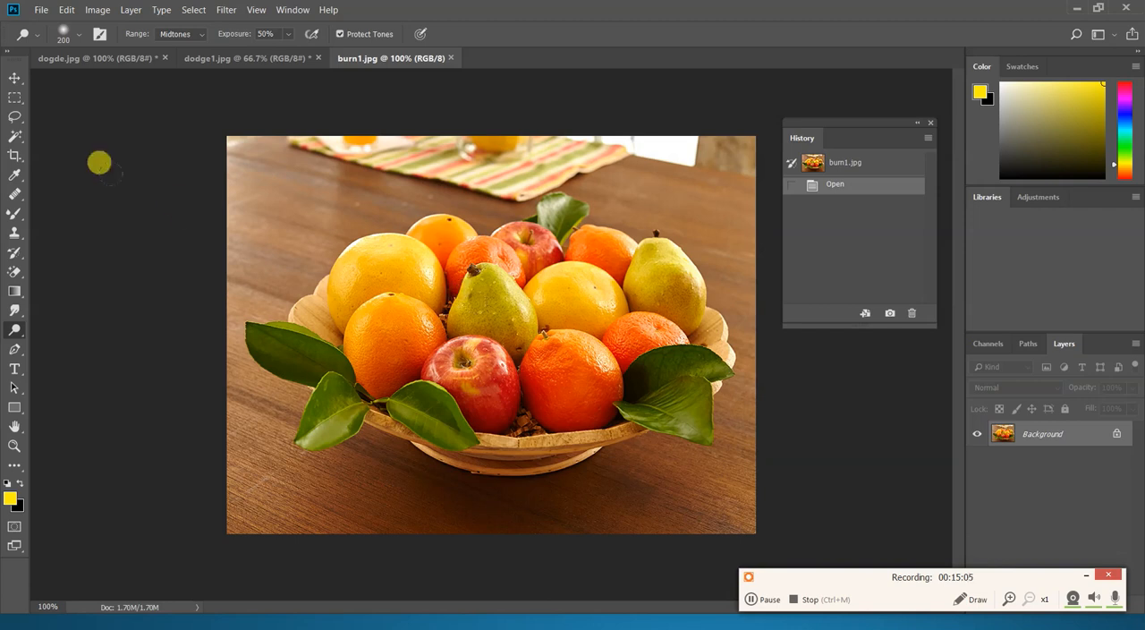
- Intensify the fruits' colors with the Sponge tool in Saturate mode at 50% flow, enlarging the brush to 150
left_click(18, 324)
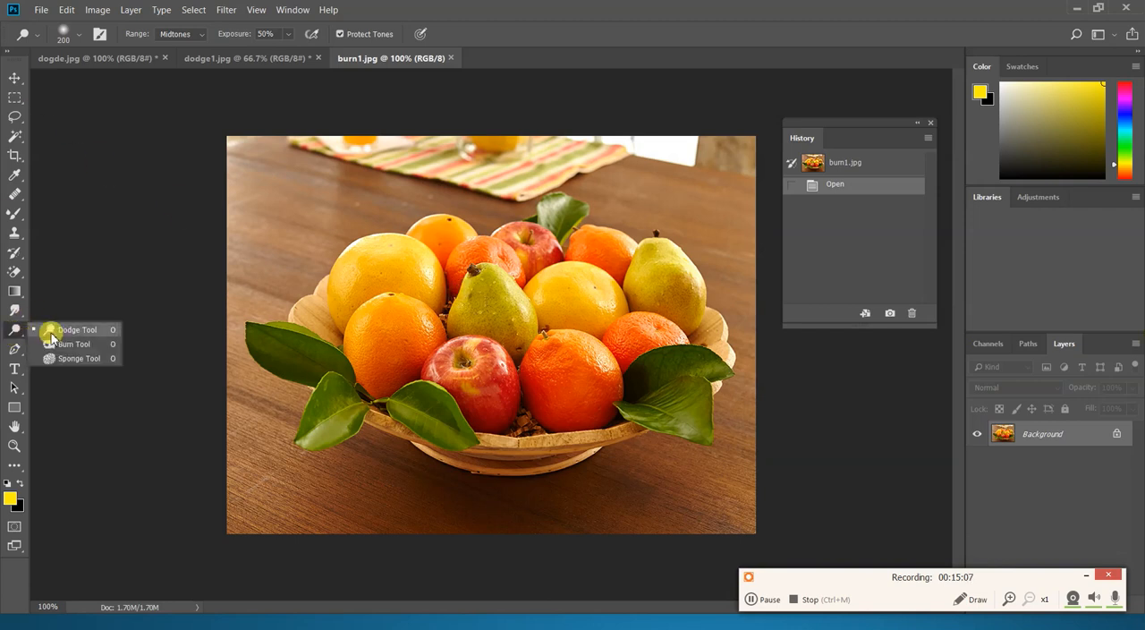
left_click(64, 357)
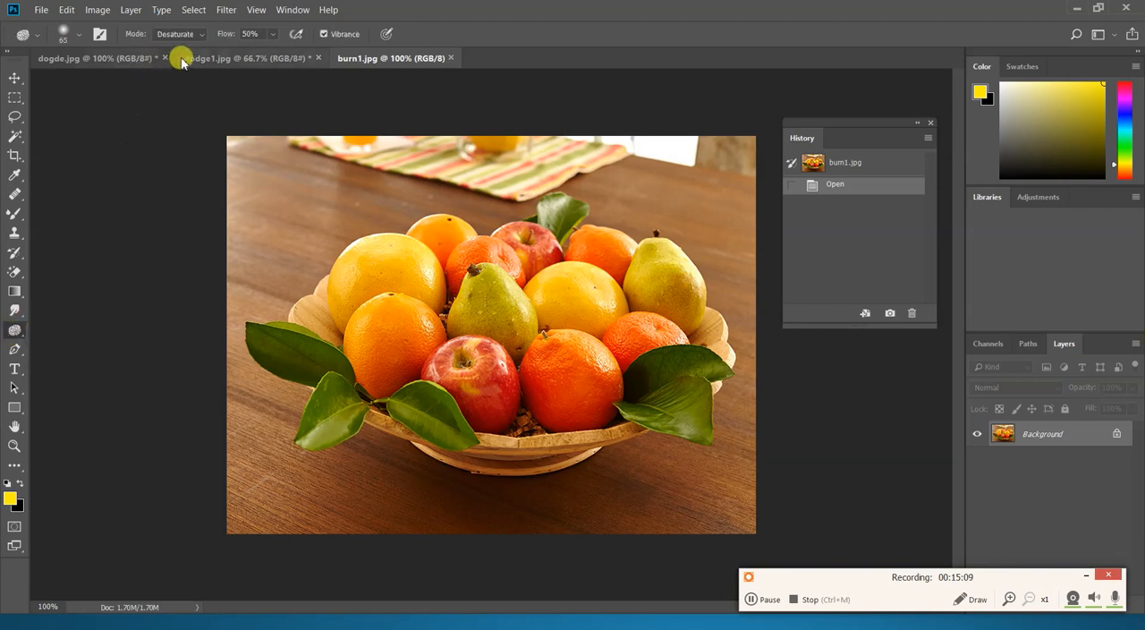
left_click(204, 36)
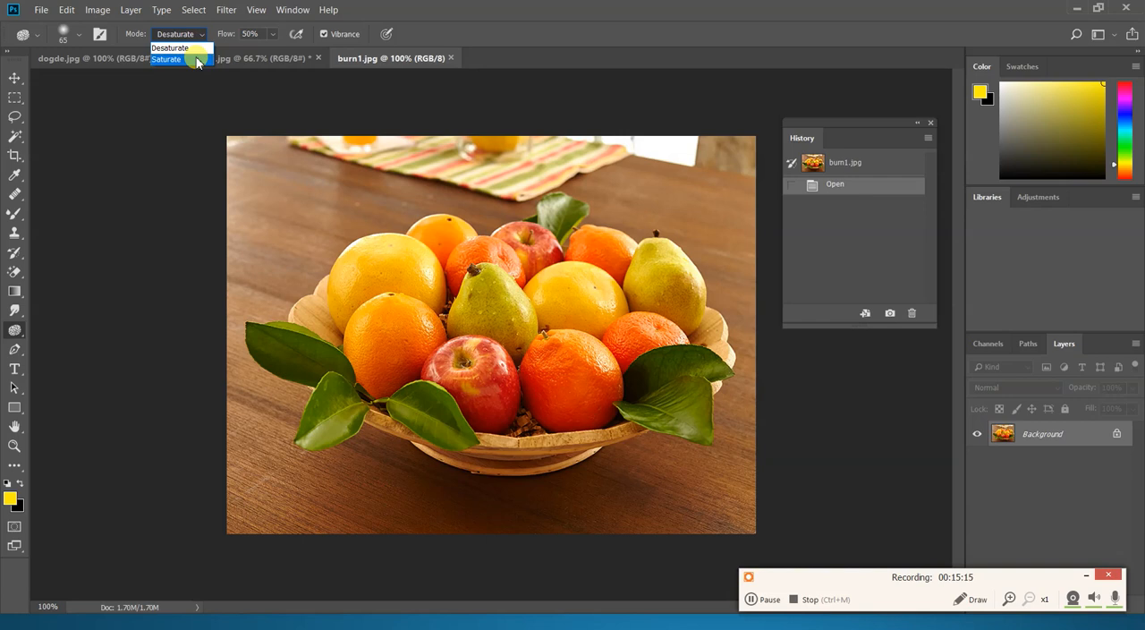
left_click(197, 59)
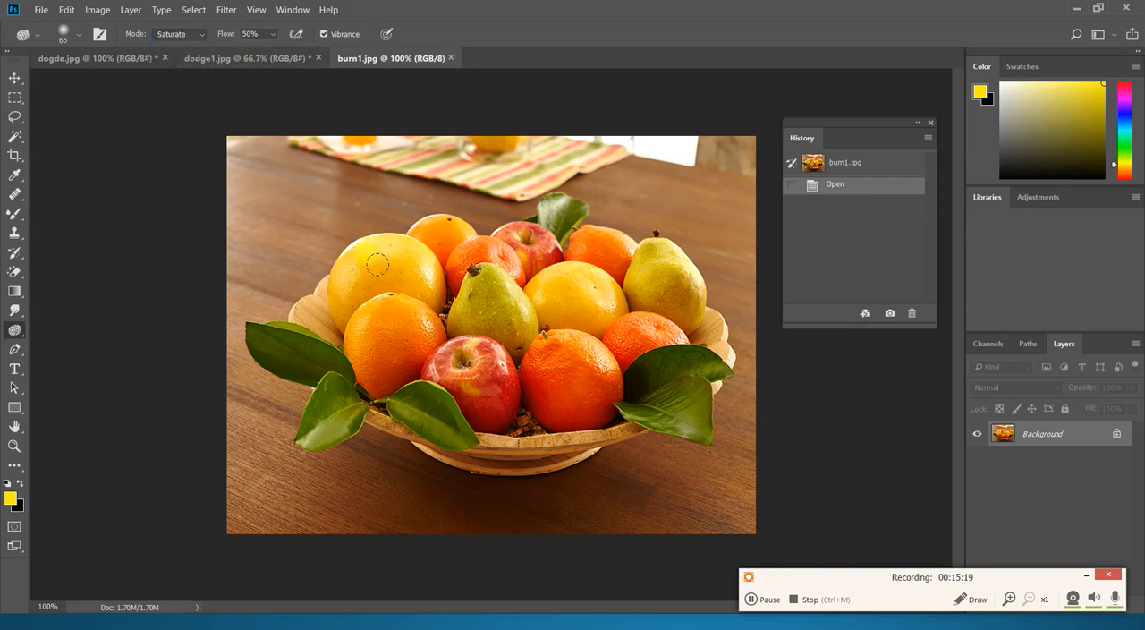
left_click_drag(376, 264, 371, 259)
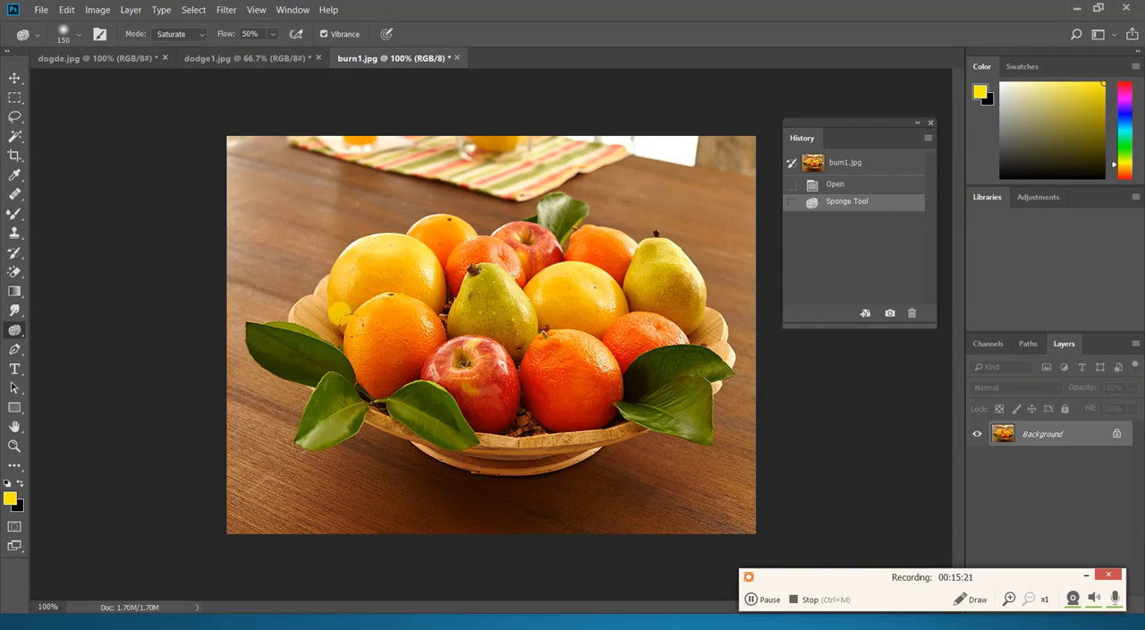
key("bracketright")
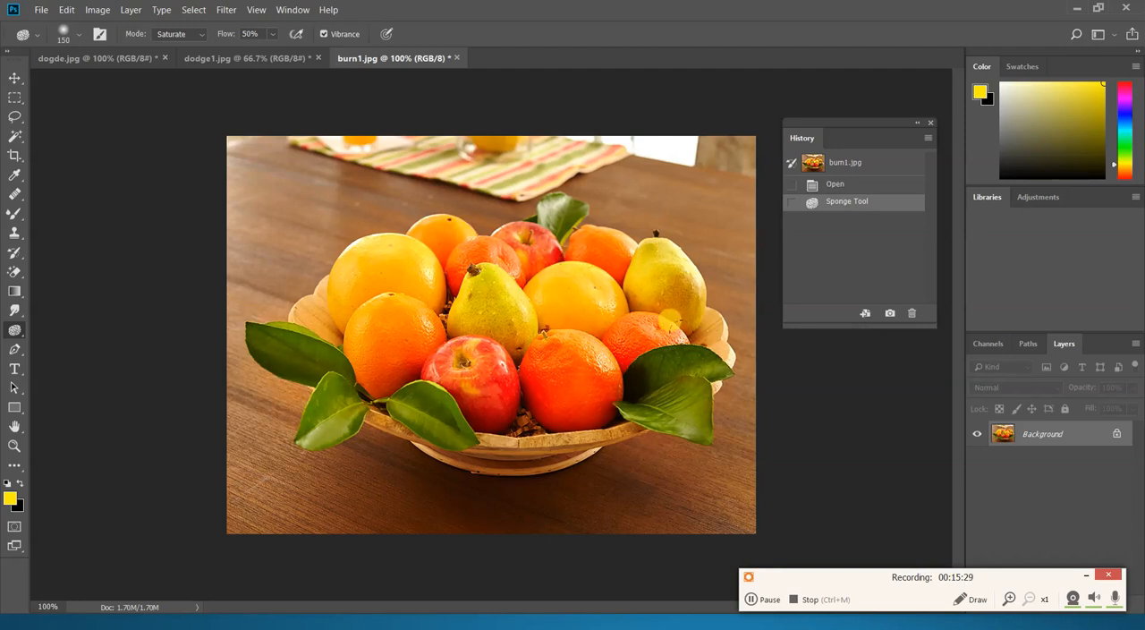
left_click(400, 260)
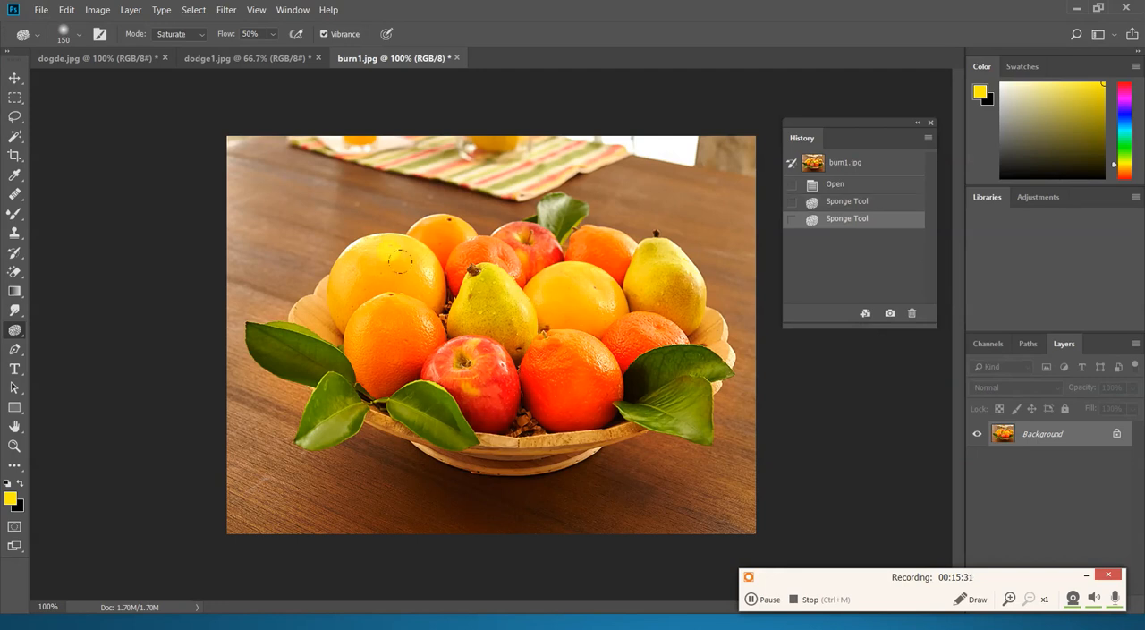
- Set the Sponge mode to Desaturate and reduce the color of the fruits, leaves and bowl
left_click(201, 36)
left_click(190, 48)
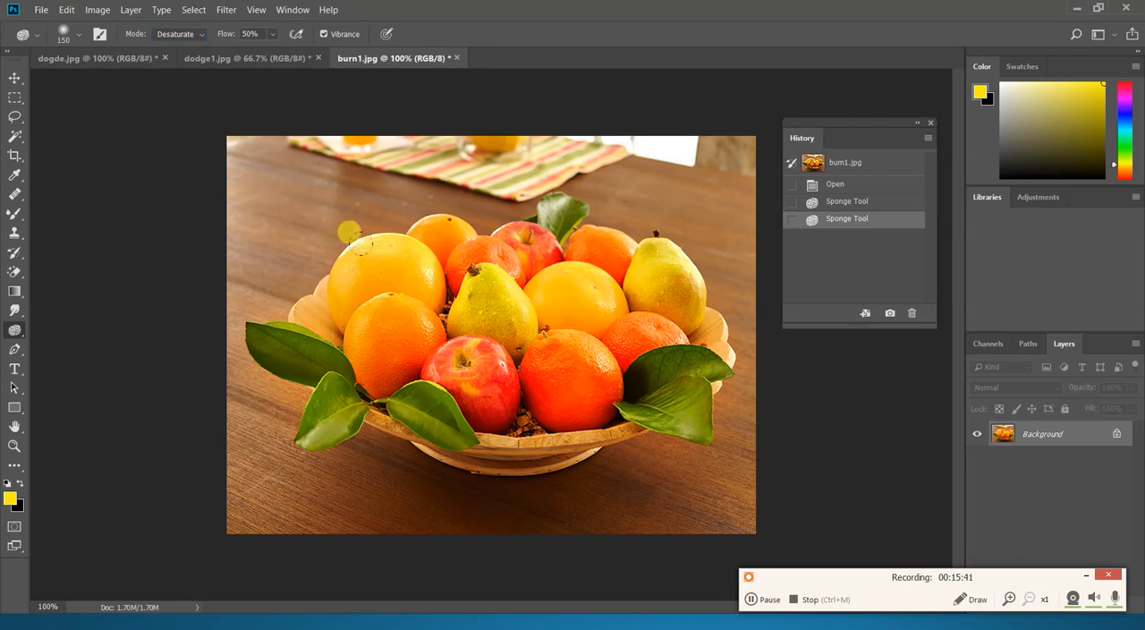
mouse_move(586, 215)
left_mouse_down()
mouse_move(588, 255)
mouse_move(639, 312)
left_mouse_up()
mouse_move(381, 393)
left_mouse_down()
mouse_move(312, 273)
mouse_move(262, 302)
mouse_move(286, 398)
mouse_move(371, 351)
left_mouse_up()
mouse_move(324, 392)
left_mouse_down()
mouse_move(396, 415)
mouse_move(374, 328)
left_mouse_up()
left_click_drag(431, 401, 418, 360)
mouse_move(418, 360)
left_mouse_down()
mouse_move(367, 328)
mouse_move(348, 343)
mouse_move(373, 387)
mouse_move(264, 308)
mouse_move(249, 412)
mouse_move(405, 420)
mouse_move(379, 209)
mouse_move(444, 427)
mouse_move(482, 332)
mouse_move(556, 236)
mouse_move(590, 426)
mouse_move(646, 271)
mouse_move(607, 216)
mouse_move(620, 359)
mouse_move(671, 460)
mouse_move(651, 262)
mouse_move(594, 217)
mouse_move(543, 375)
mouse_move(521, 190)
mouse_move(421, 323)
mouse_move(367, 176)
mouse_move(355, 310)
mouse_move(330, 288)
mouse_move(326, 237)
mouse_move(318, 376)
mouse_move(313, 262)
mouse_move(299, 359)
mouse_move(294, 302)
mouse_move(258, 296)
mouse_move(269, 397)
mouse_move(274, 317)
mouse_move(291, 453)
mouse_move(369, 261)
mouse_move(360, 355)
mouse_move(375, 232)
mouse_move(366, 281)
mouse_move(382, 258)
mouse_move(339, 372)
mouse_move(362, 265)
mouse_move(387, 275)
mouse_move(468, 214)
mouse_move(467, 390)
mouse_move(444, 406)
mouse_move(455, 390)
mouse_move(439, 298)
mouse_move(449, 416)
mouse_move(435, 319)
mouse_move(445, 378)
mouse_move(439, 337)
mouse_move(437, 401)
mouse_move(424, 348)
mouse_move(441, 315)
mouse_move(461, 389)
mouse_move(445, 304)
mouse_move(441, 344)
left_mouse_up()
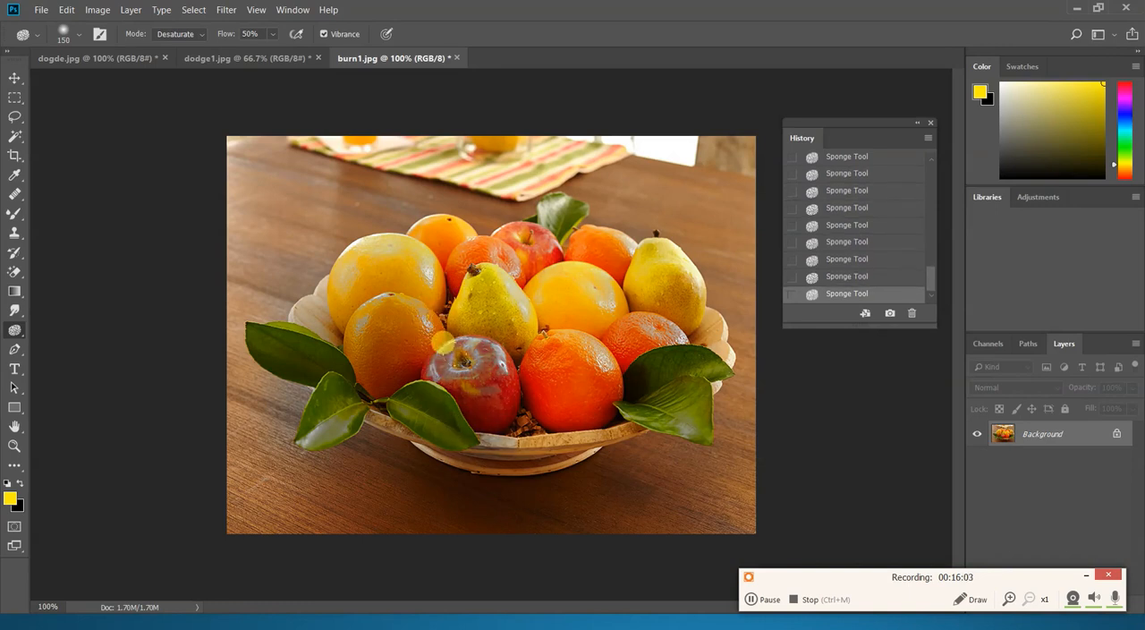
- Set the Sponge mode back to Saturate and intensify the colors of the striped cloth behind the bowl
left_click(204, 34)
left_click(187, 55)
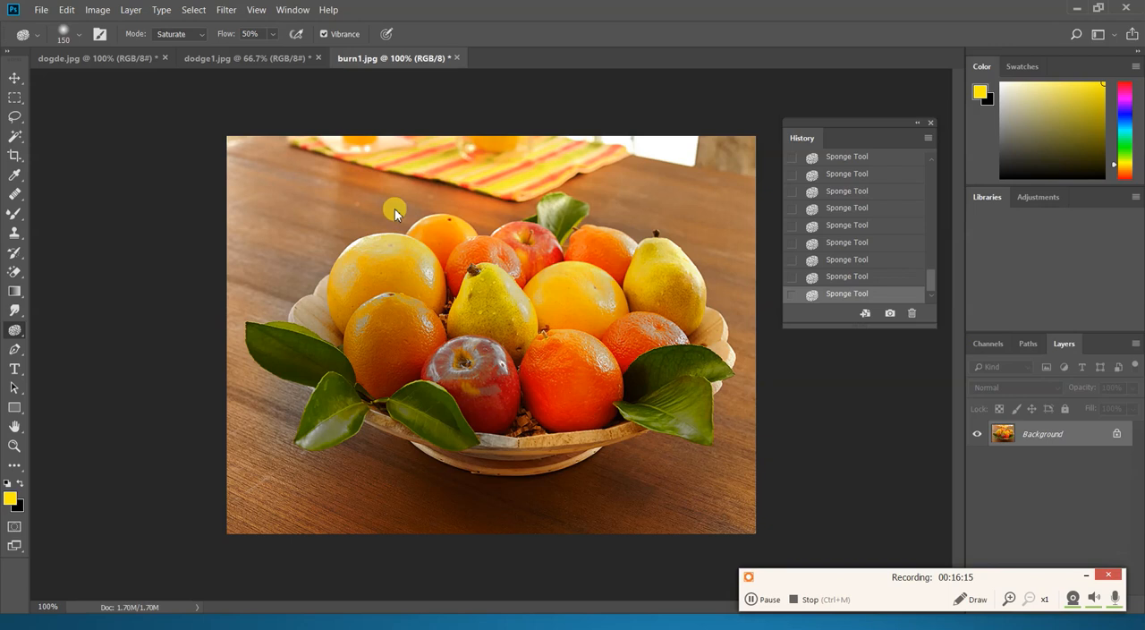
- Open the picture Bird4.jpg from the Images folder
key("ctrl+o")
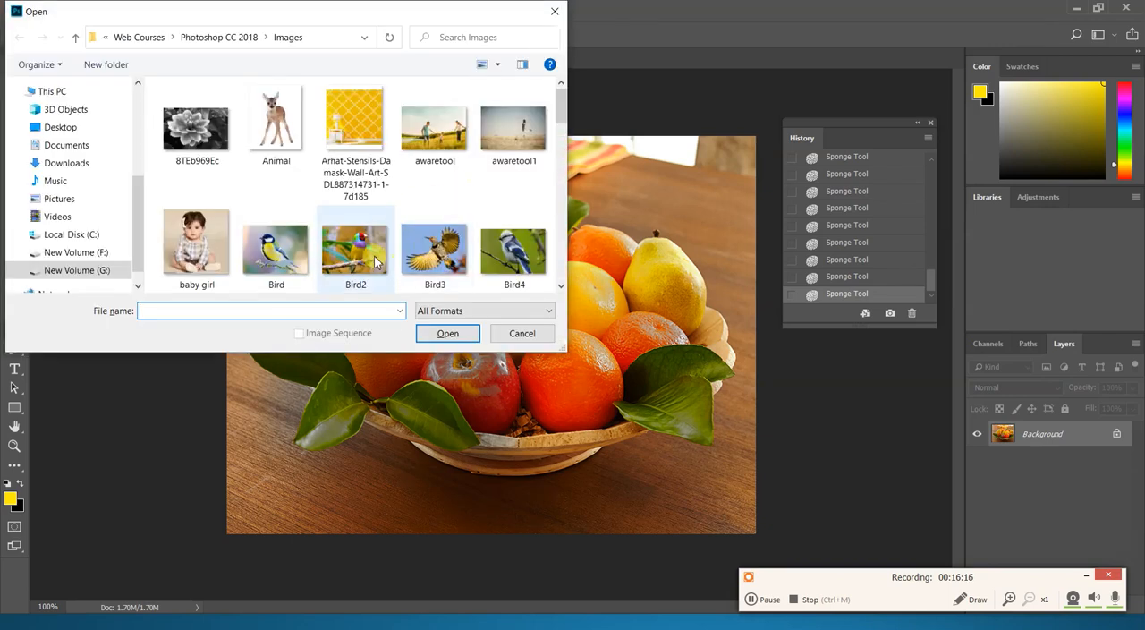
left_click(508, 256)
double_click(508, 257)
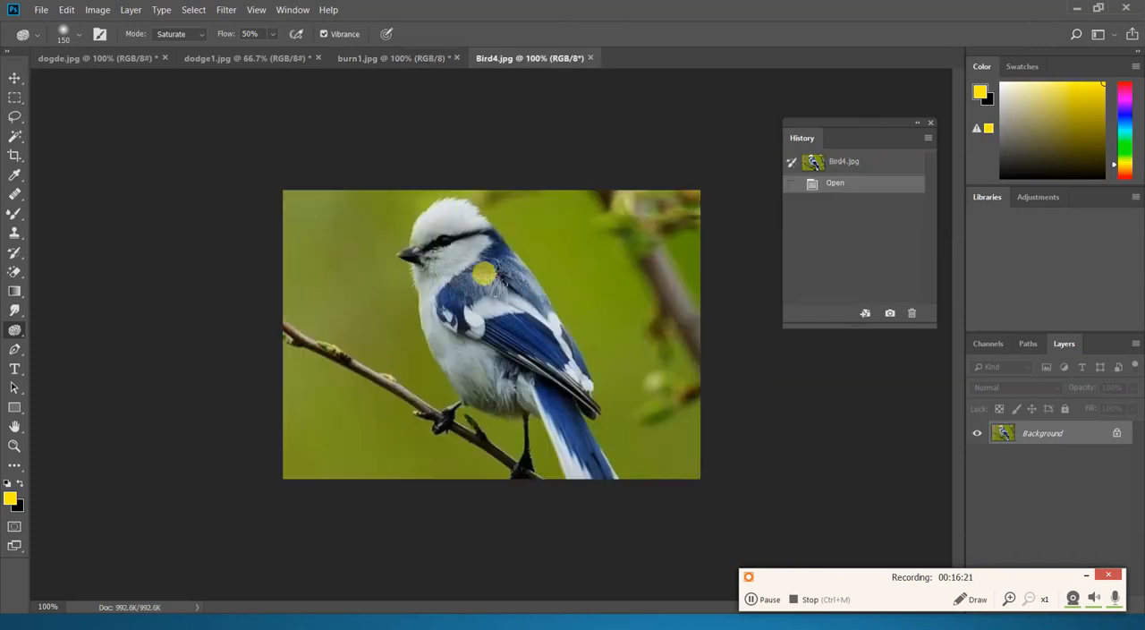
- Saturate the bird's blue back, wing and tail feathers with the Sponge tool at 50% flow and brush size 150
right_click(14, 331)
left_click(65, 358)
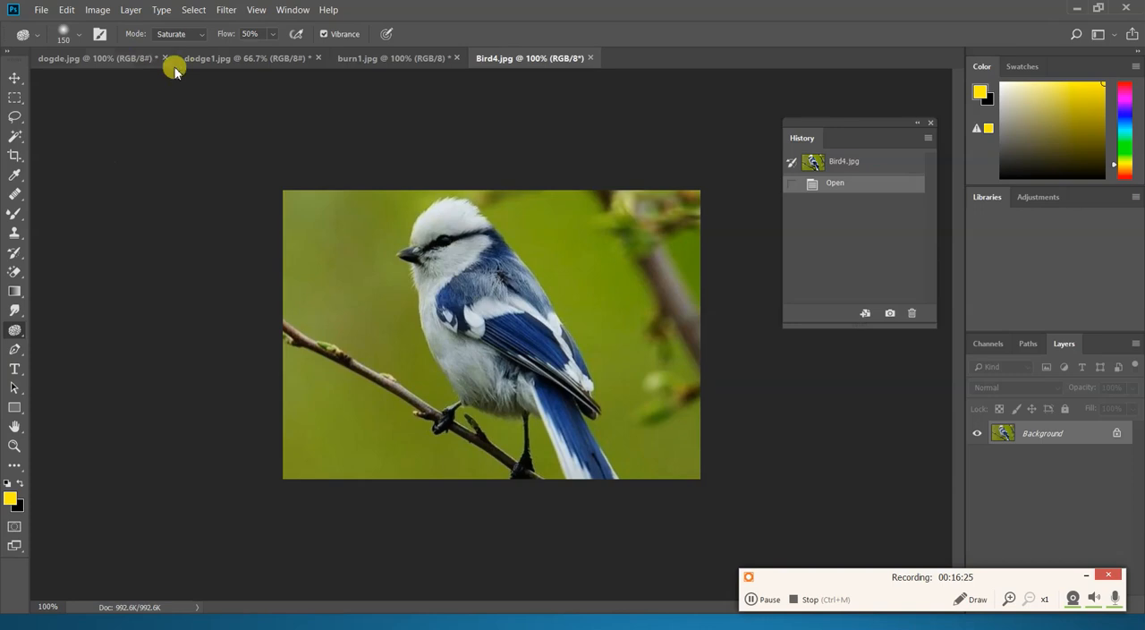
left_click_drag(442, 262, 515, 326)
mouse_move(448, 240)
left_mouse_down()
mouse_move(474, 286)
mouse_move(466, 275)
mouse_move(444, 237)
mouse_move(525, 348)
mouse_move(561, 441)
mouse_move(533, 375)
mouse_move(446, 259)
mouse_move(571, 454)
left_mouse_up()
left_click_drag(434, 266, 519, 347)
left_click_drag(450, 236, 554, 430)
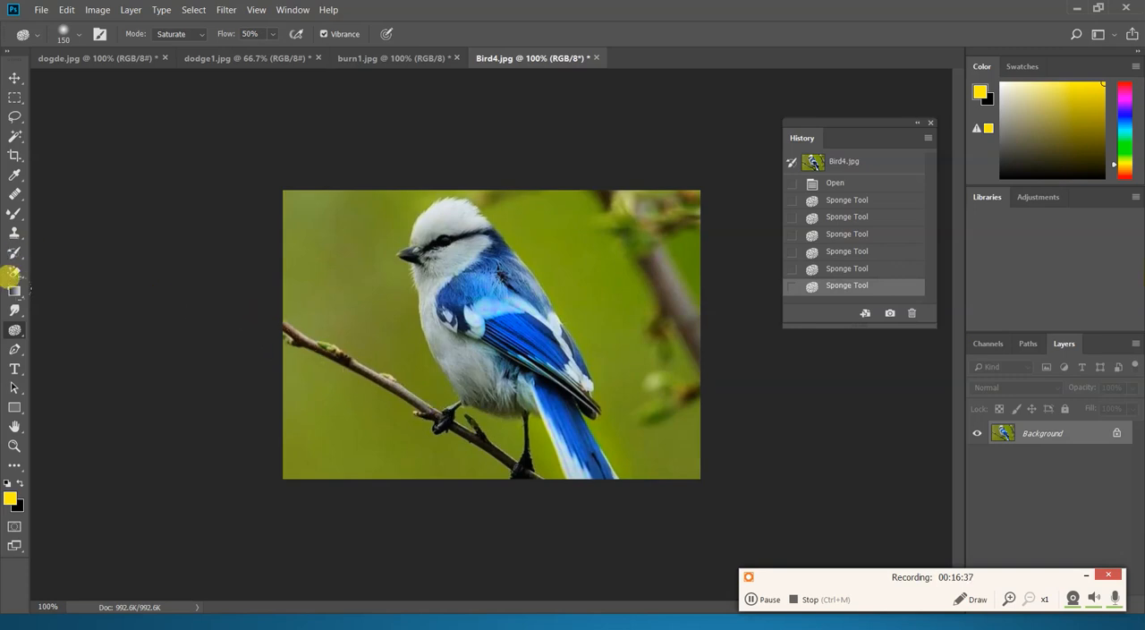
- Set the Sponge mode to Desaturate and reduce the color along the branch under the bird
left_click(191, 34)
left_click(198, 49)
mouse_move(281, 307)
left_mouse_down()
mouse_move(426, 427)
mouse_move(458, 445)
mouse_move(346, 358)
mouse_move(466, 439)
left_mouse_up()
left_click_drag(387, 387, 489, 463)
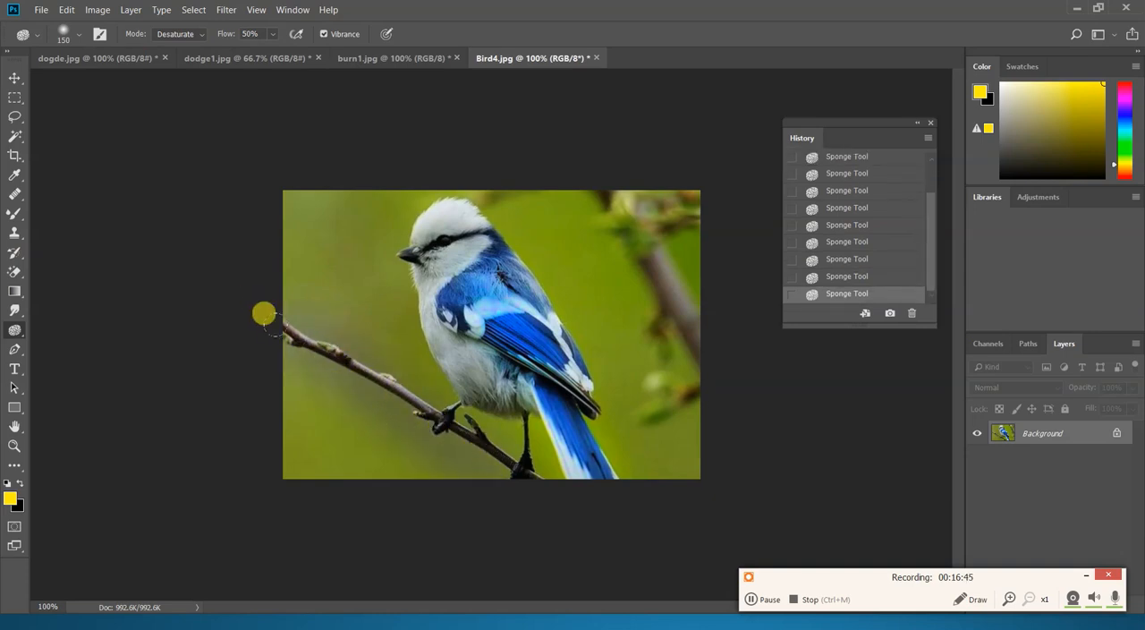
- Switch to the PowerPoint slide show and advance to the Shortcut Keys slide
right_click(14, 334)
left_click(60, 359)
key("alt+Tab")
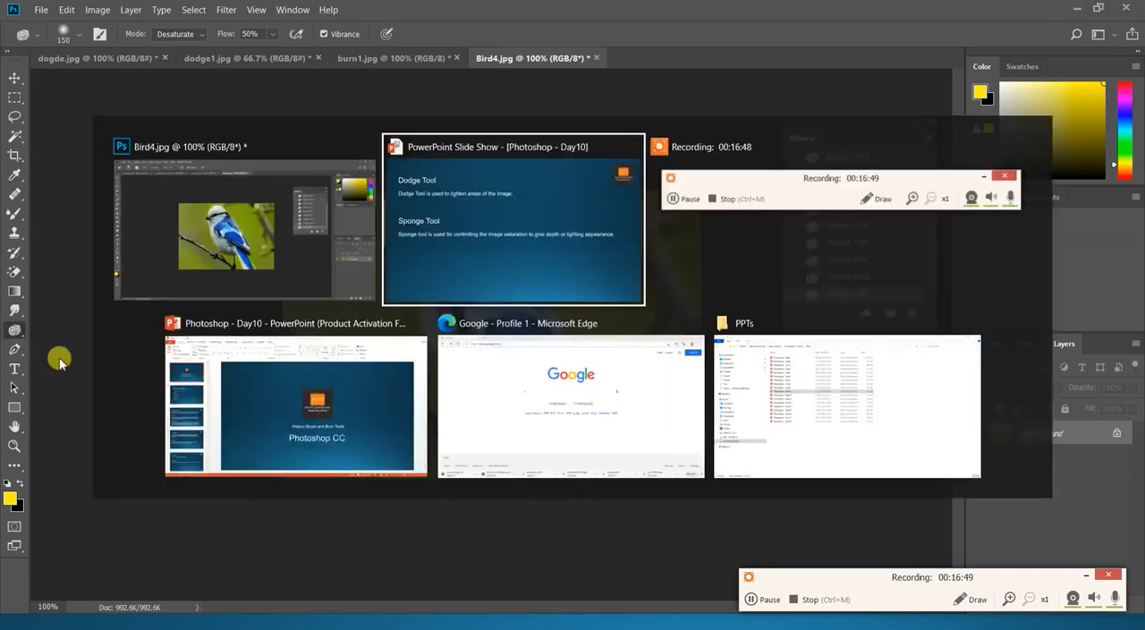
key("Right")
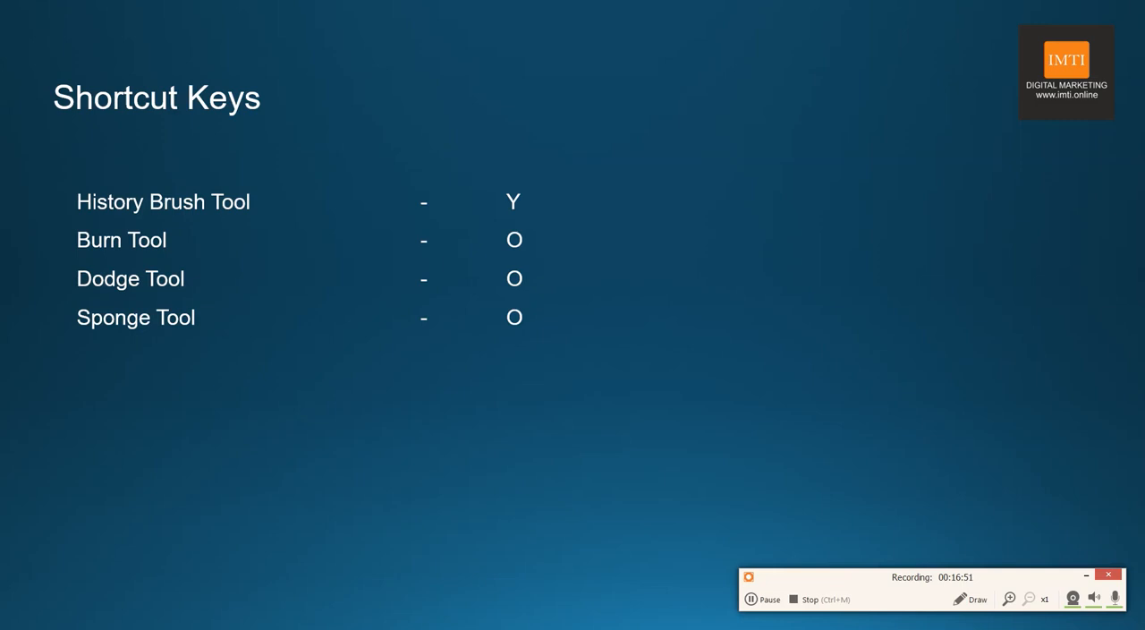